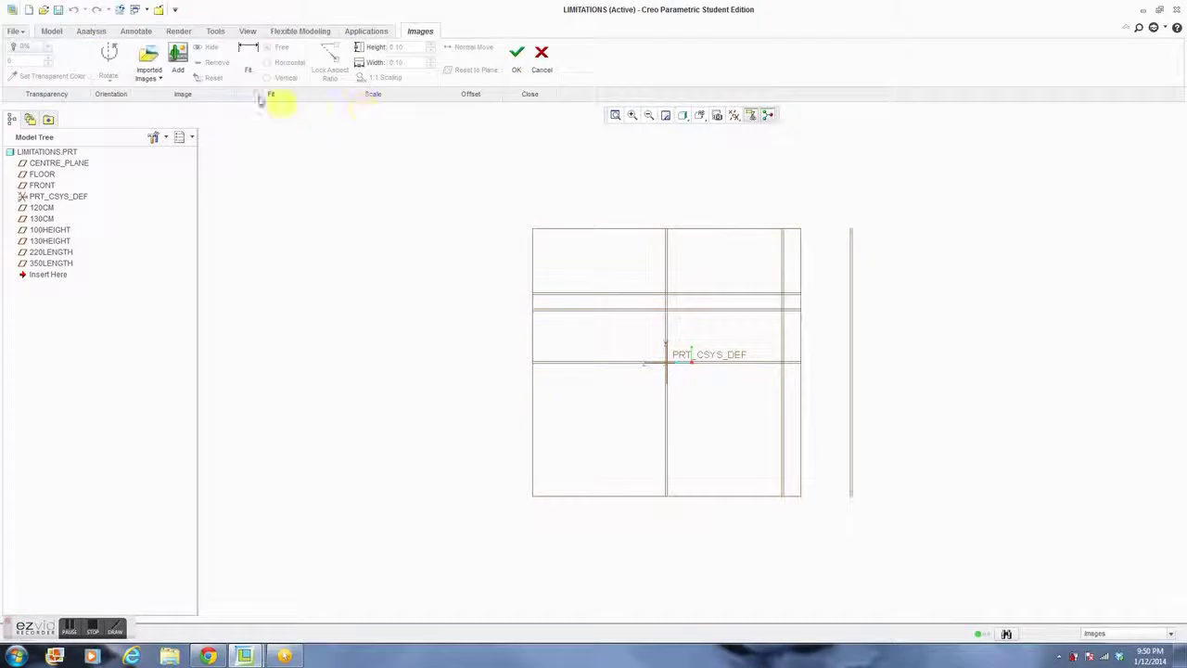
Add the image xl1 side view.jpg from the Shell Eco Marathon documents folder onto CENTRE_PLANE.
{"action": "left_click", "coordinate": [185, 72]}
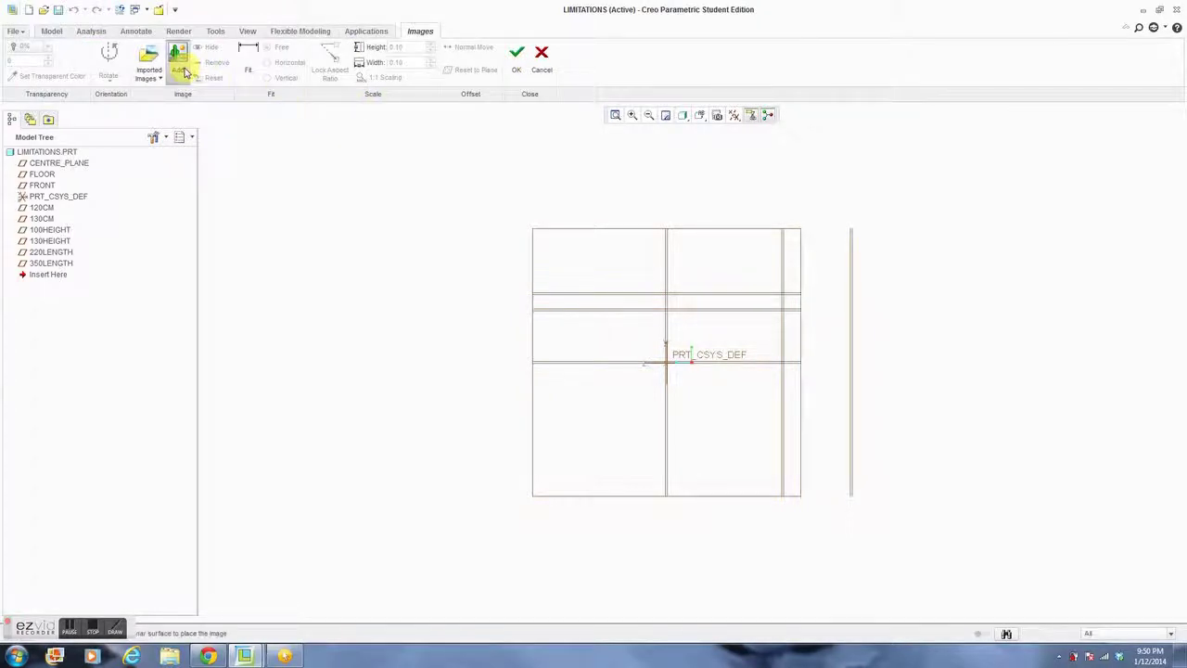
{"action": "left_click", "coordinate": [79, 165]}
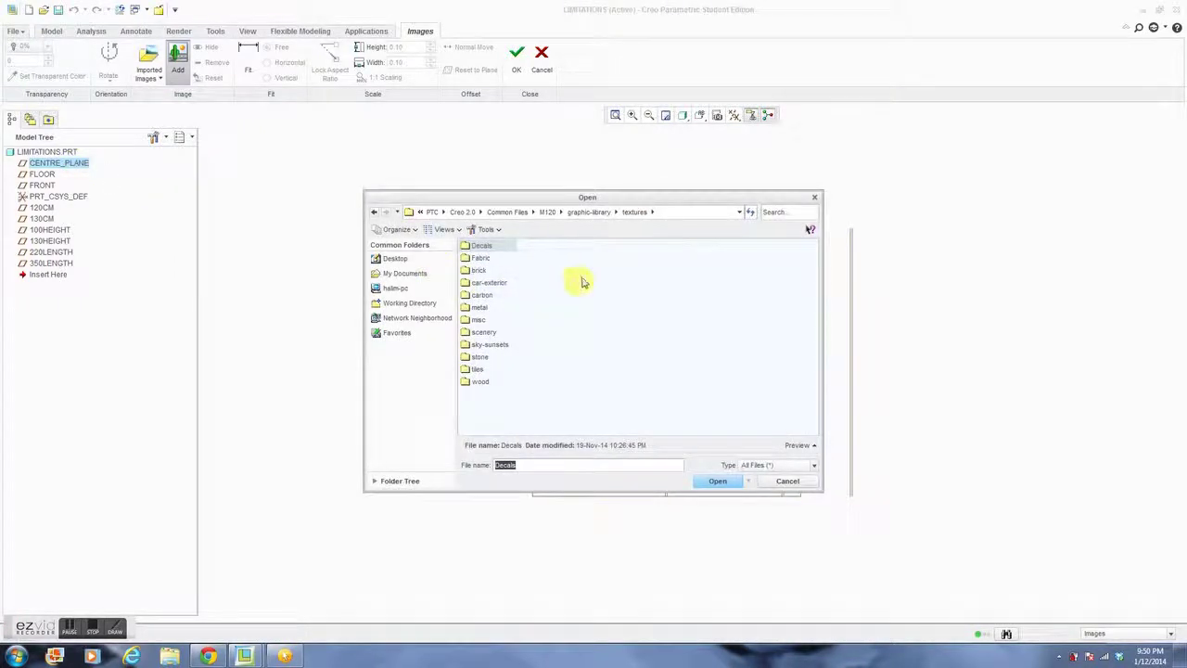
{"action": "left_click", "coordinate": [425, 288]}
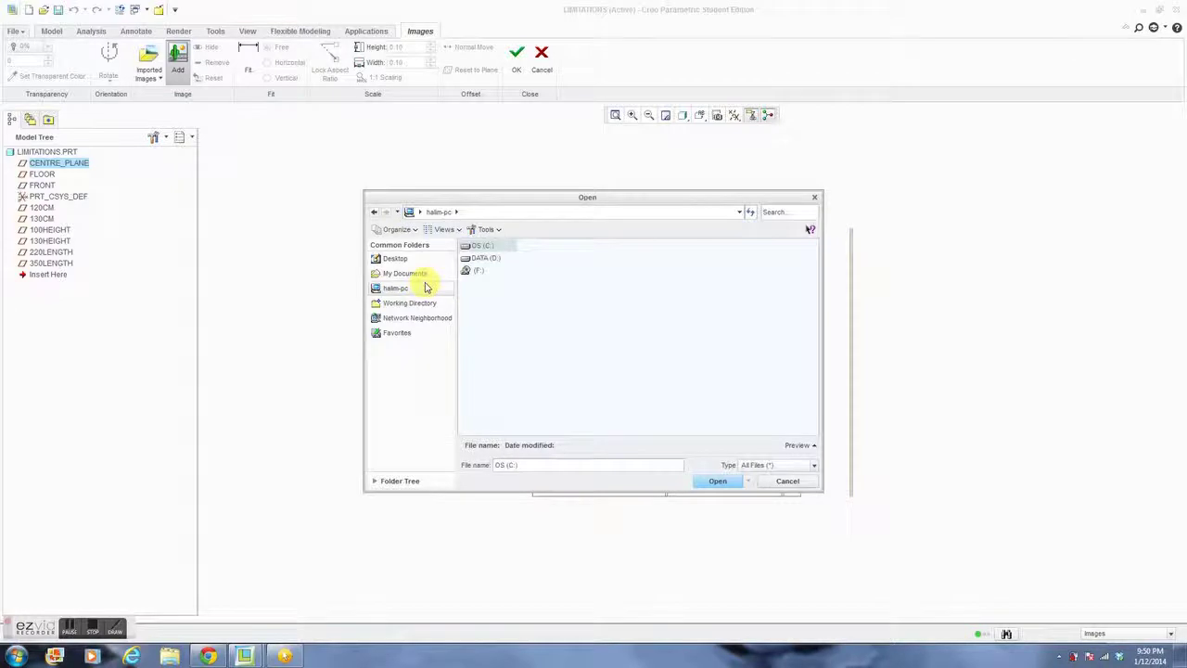
{"action": "left_click", "coordinate": [408, 272]}
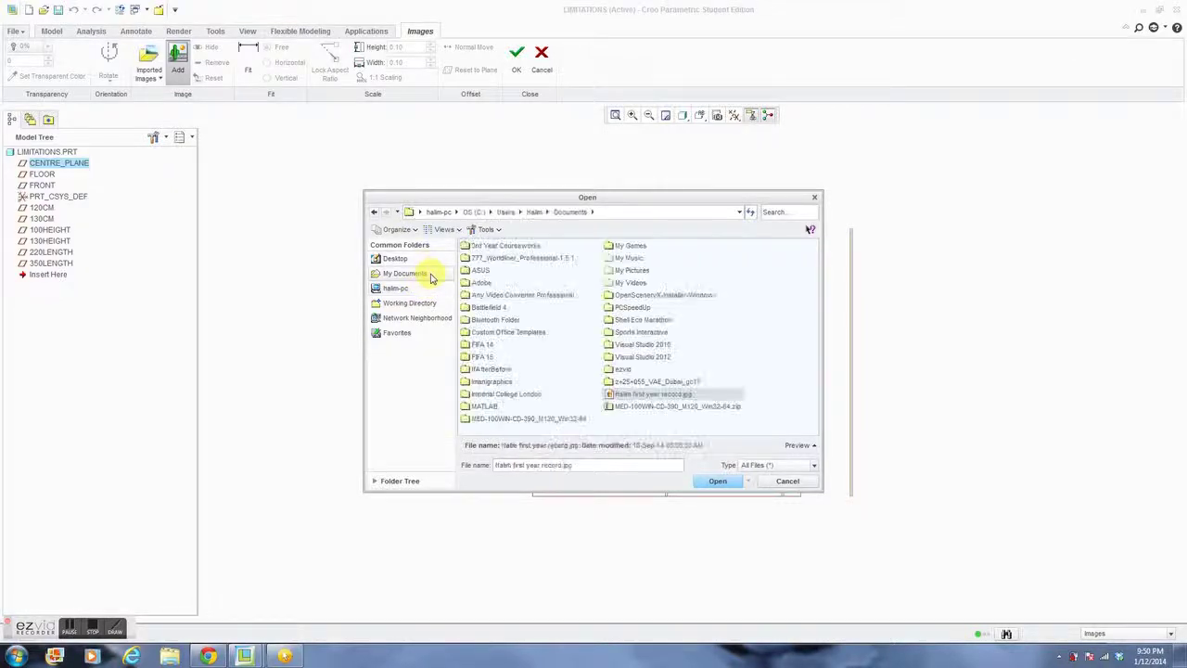
{"action": "double_click", "coordinate": [640, 320]}
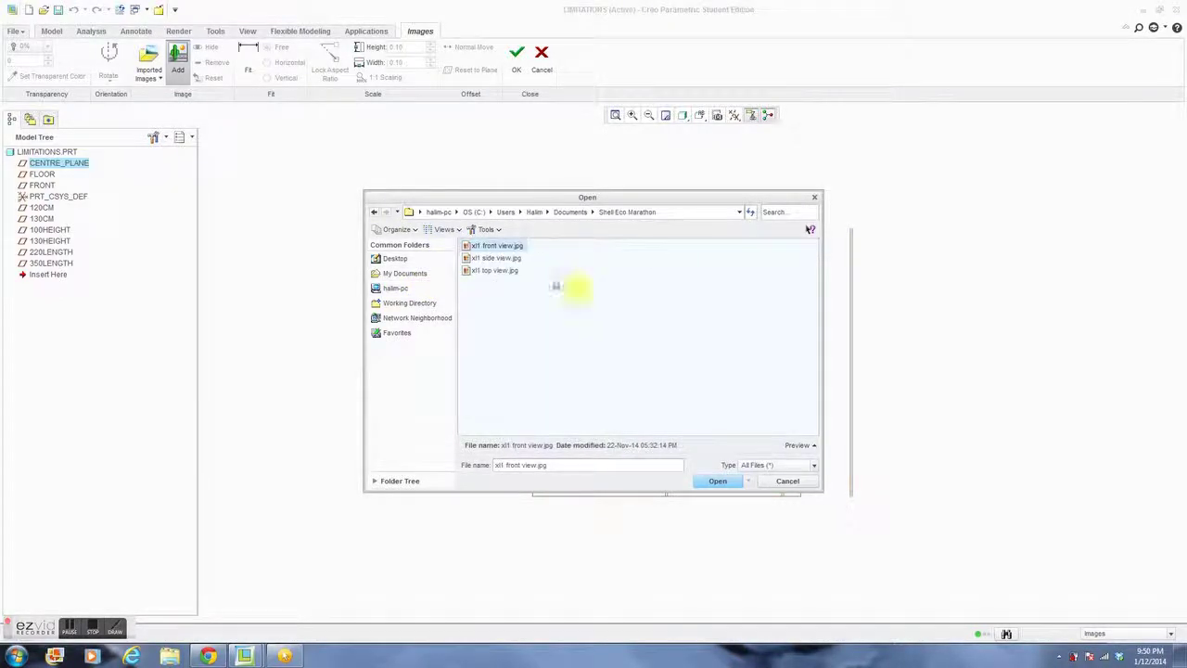
{"action": "double_click", "coordinate": [498, 258]}
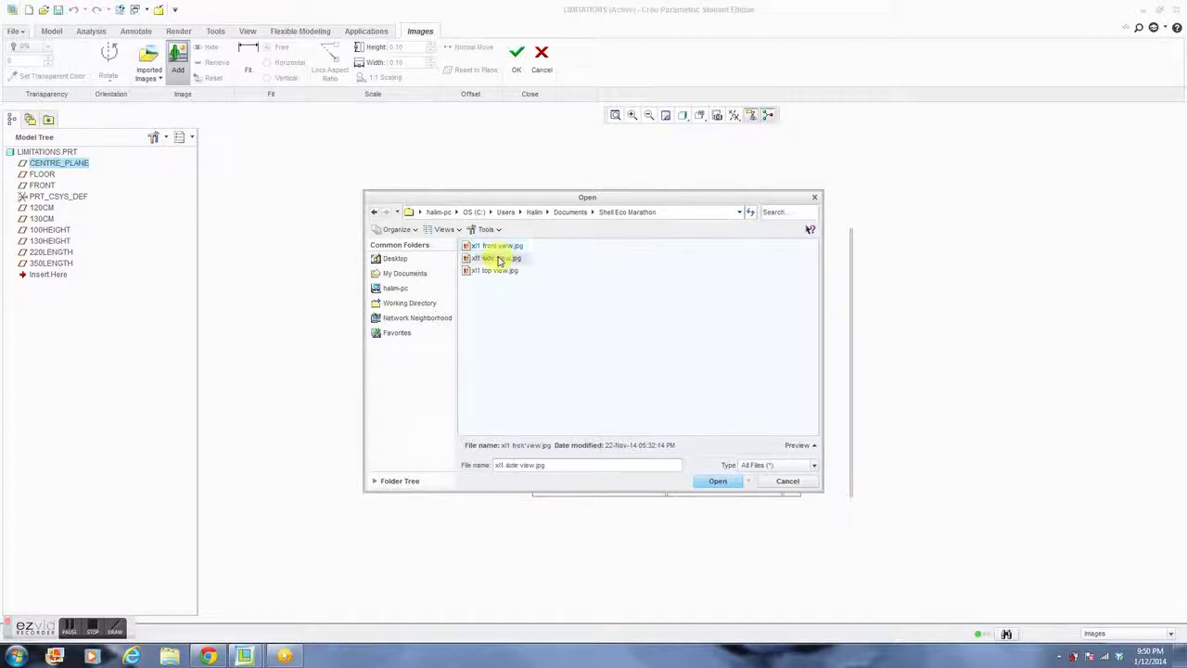
Rotate the car image left by 90° three times and flip it vertically so the upright car faces the other way.
{"action": "left_click", "coordinate": [111, 78]}
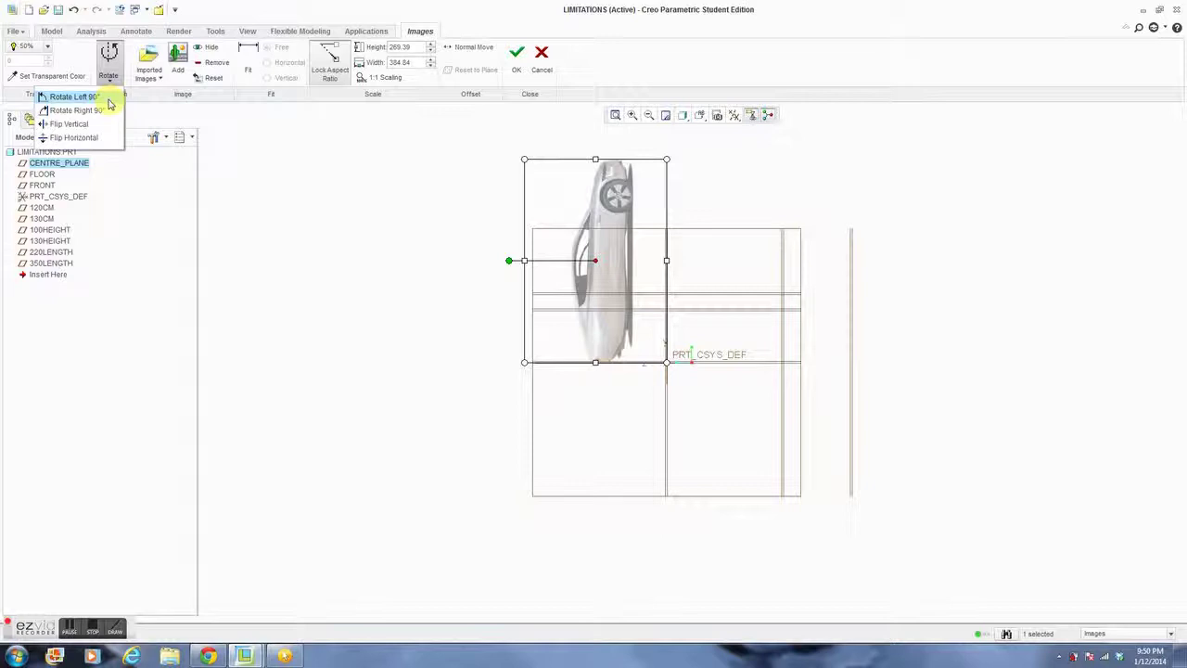
{"action": "left_click", "coordinate": [74, 96]}
{"action": "left_click", "coordinate": [109, 82]}
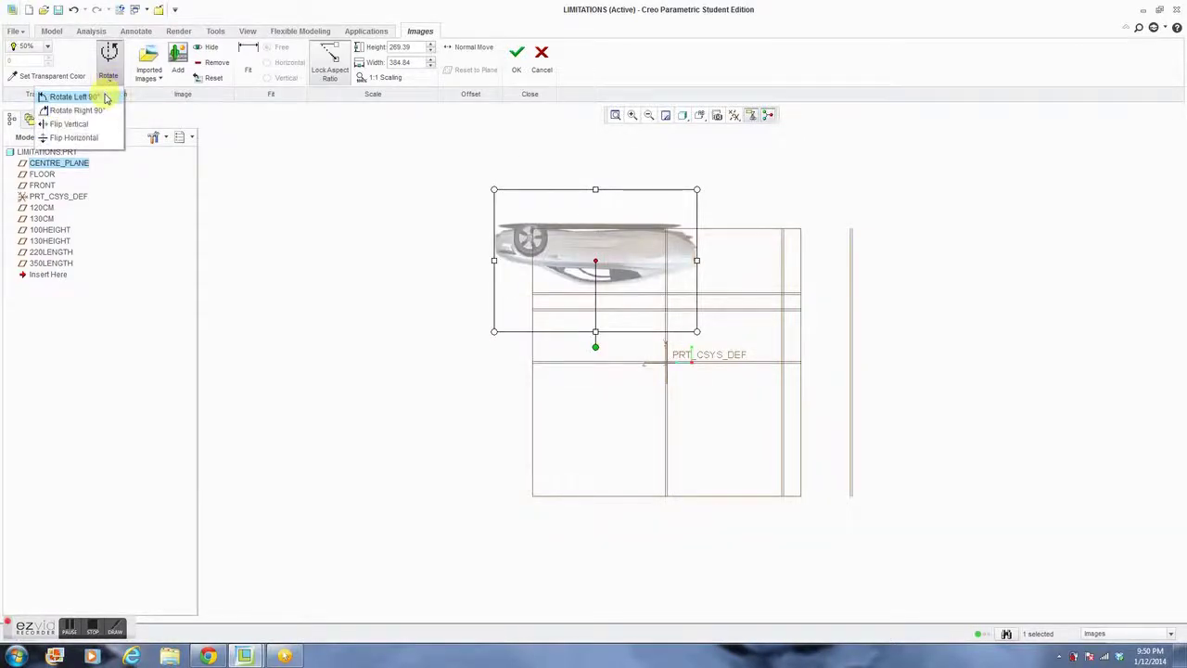
{"action": "left_click", "coordinate": [105, 97]}
{"action": "left_click", "coordinate": [109, 80]}
{"action": "left_click", "coordinate": [105, 96]}
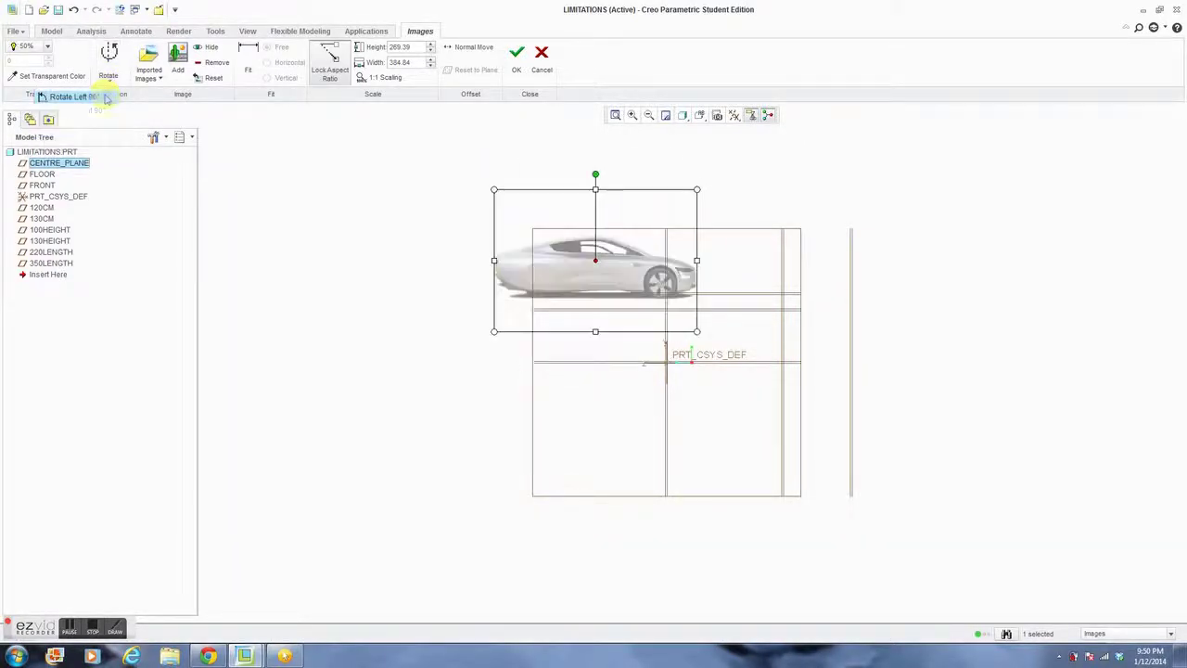
{"action": "left_click", "coordinate": [109, 81]}
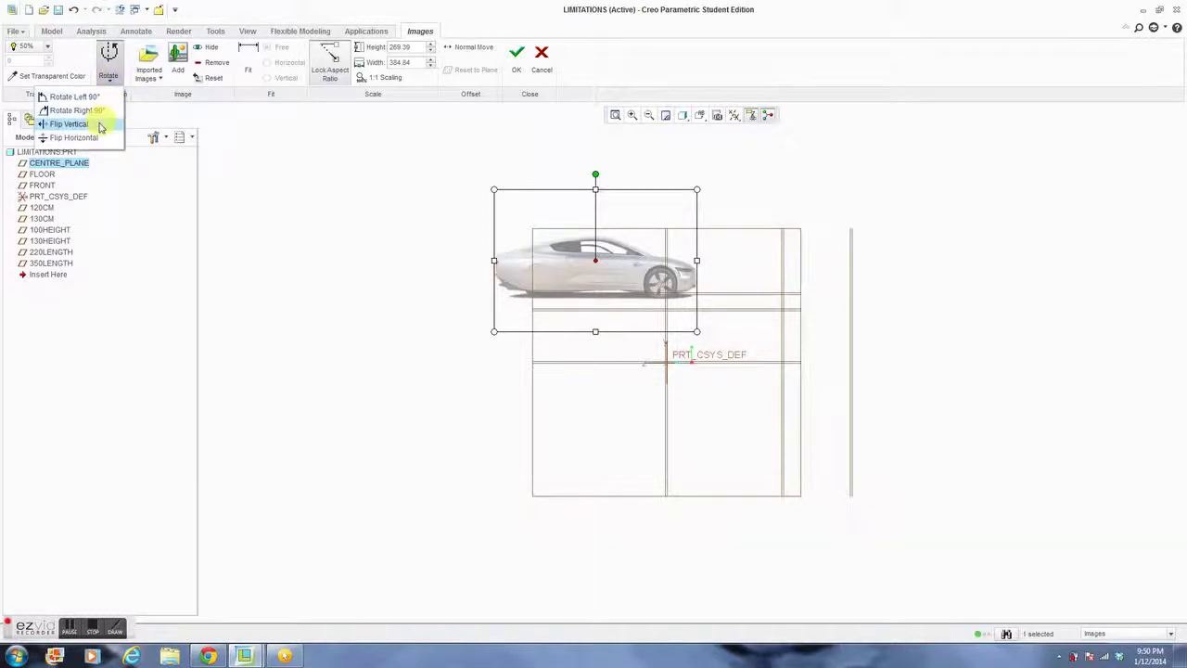
{"action": "left_click", "coordinate": [98, 123]}
Move the car image so its nose meets the front plane and its wheels rest near the floor plane.
{"action": "left_click_drag", "start_coordinate": [639, 282], "coordinate": [814, 341]}
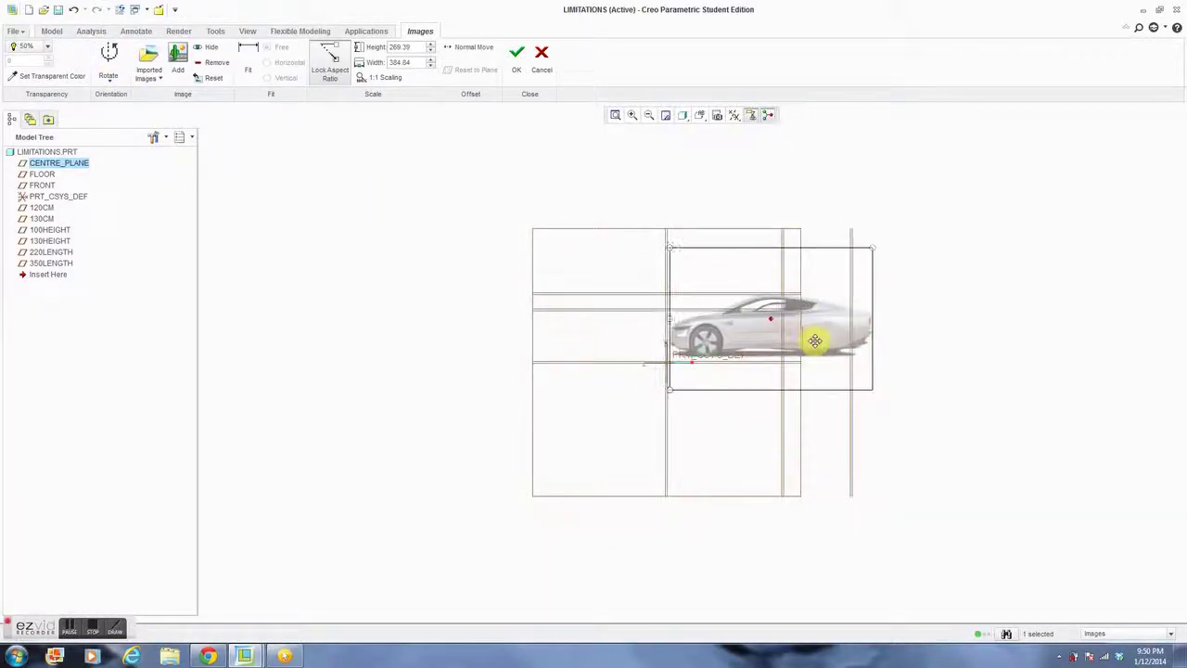
{"action": "scroll", "coordinate": [769, 340], "scroll_direction": "down", "scroll_amount": 6}
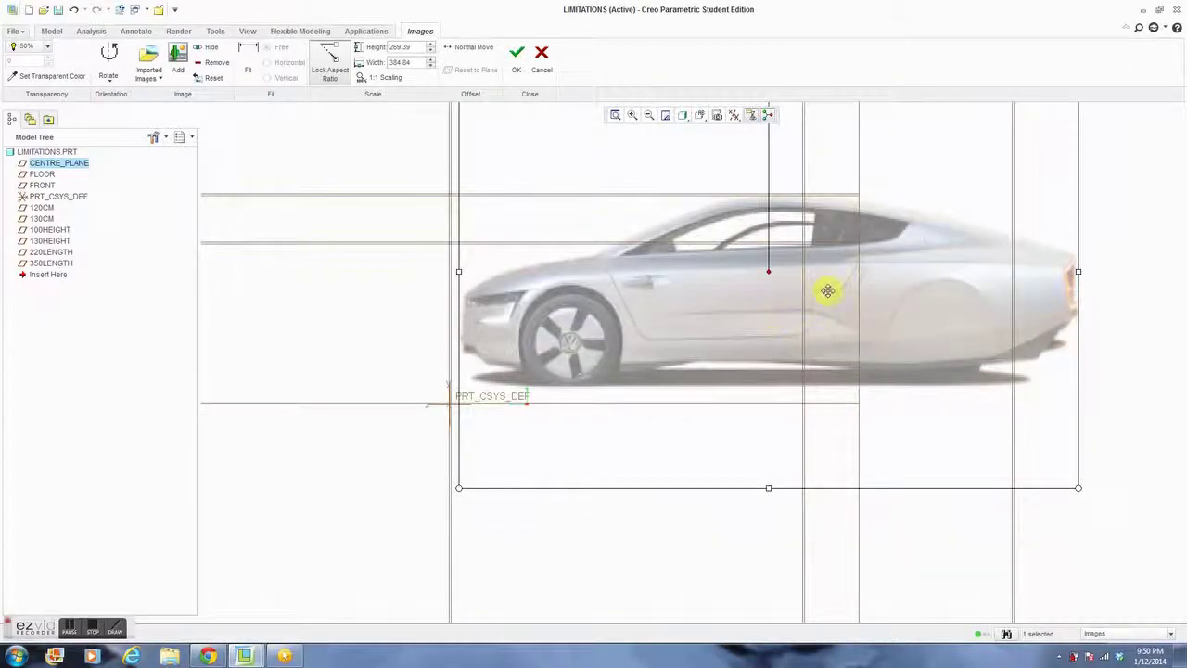
{"action": "scroll", "coordinate": [827, 290], "scroll_direction": "up", "scroll_amount": 1}
{"action": "scroll", "coordinate": [836, 295], "scroll_direction": "up", "scroll_amount": 1}
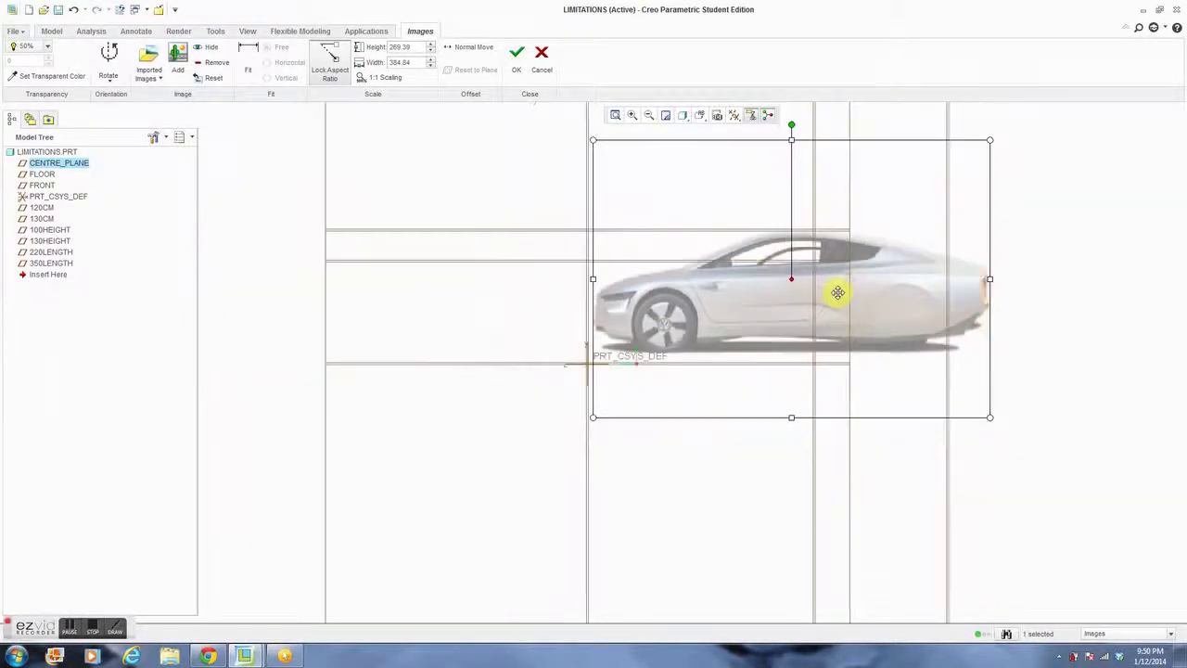
{"action": "left_click_drag", "start_coordinate": [837, 291], "coordinate": [844, 301], "text": "shift"}
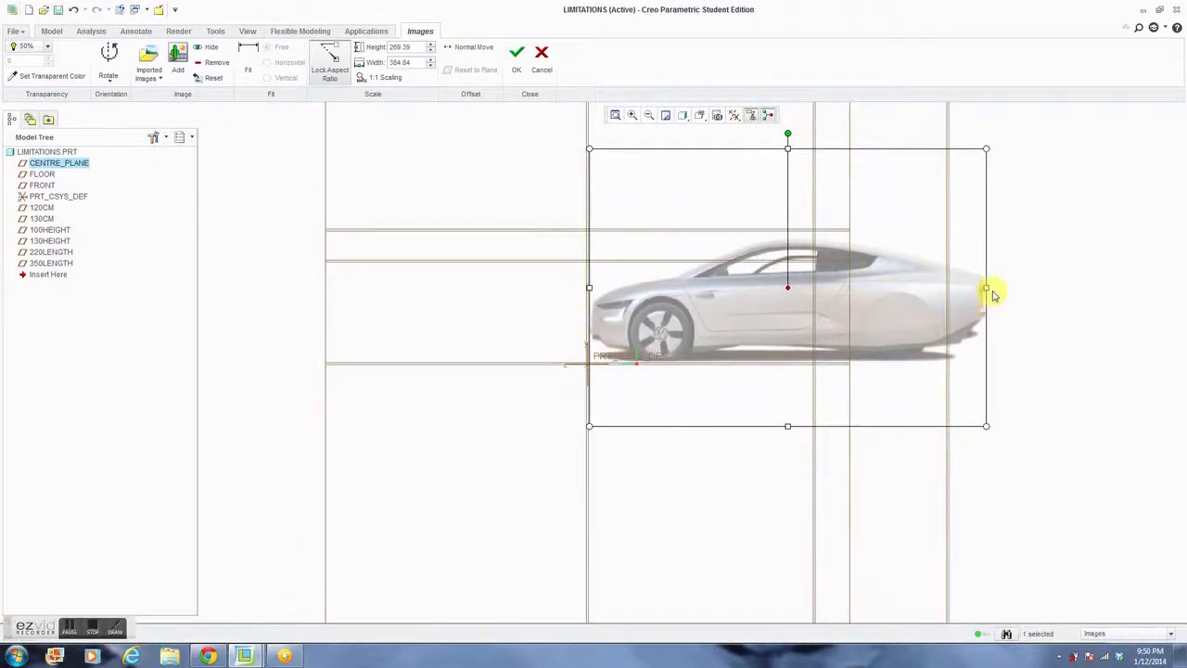
Scale the car image down to about 263 wide by 184 high, keep its nose at the front plane, and accept the placement.
{"action": "left_click_drag", "start_coordinate": [984, 285], "coordinate": [877, 299]}
{"action": "mouse_move", "coordinate": [764, 159]}
{"action": "left_mouse_down"}
{"action": "mouse_move", "coordinate": [763, 170]}
{"action": "mouse_move", "coordinate": [763, 153]}
{"action": "left_mouse_up"}
{"action": "left_click_drag", "start_coordinate": [815, 221], "coordinate": [835, 214]}
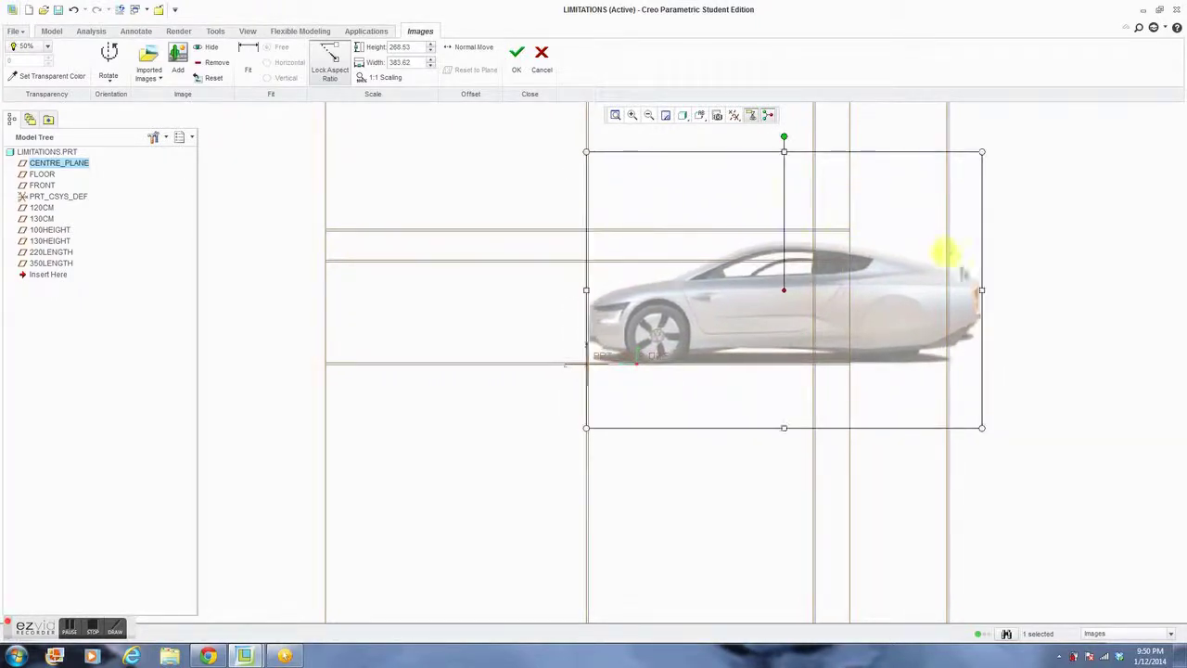
{"action": "left_click_drag", "start_coordinate": [982, 289], "coordinate": [905, 296]}
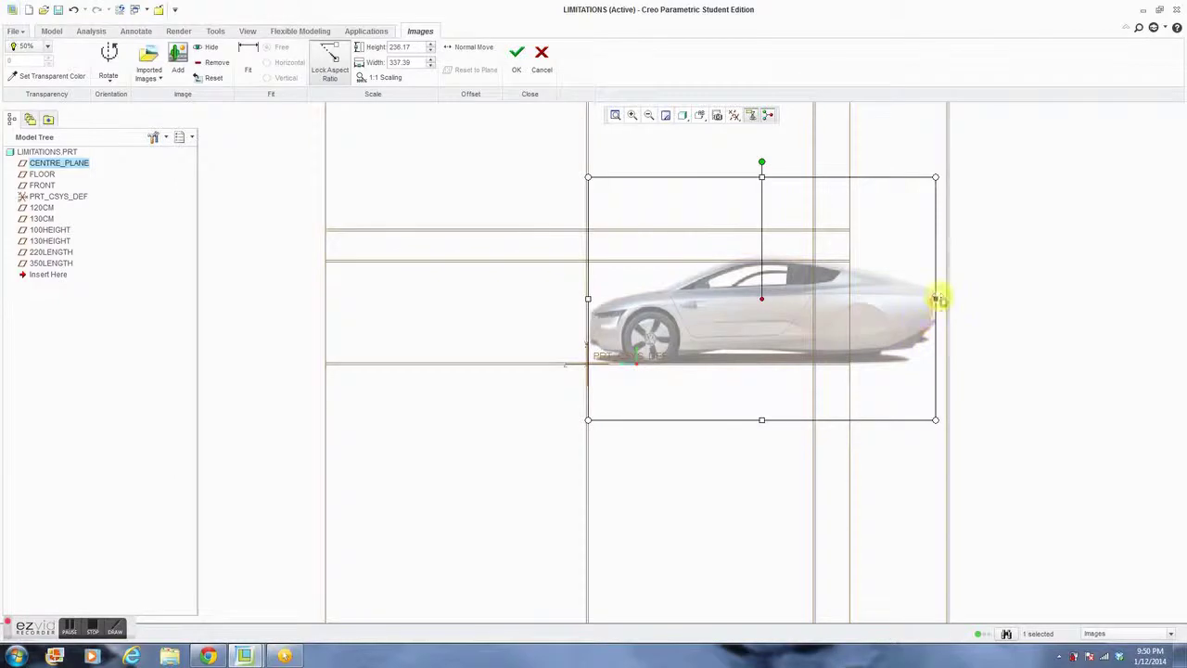
{"action": "left_click_drag", "start_coordinate": [937, 297], "coordinate": [803, 316]}
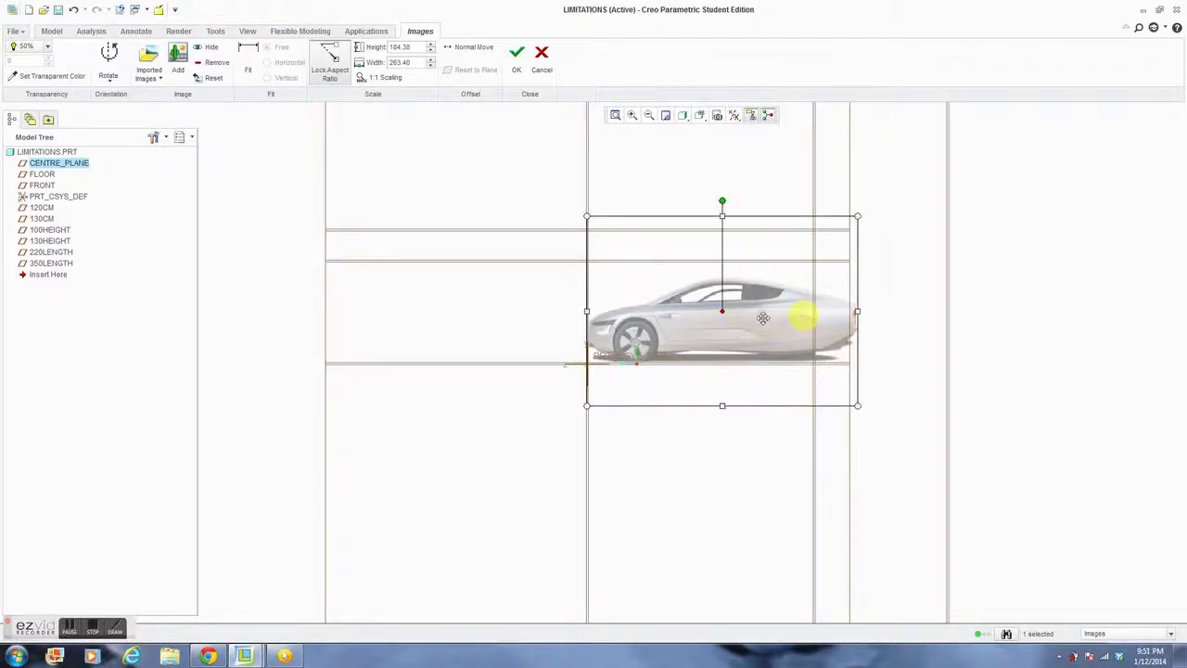
{"action": "left_click", "coordinate": [517, 57]}
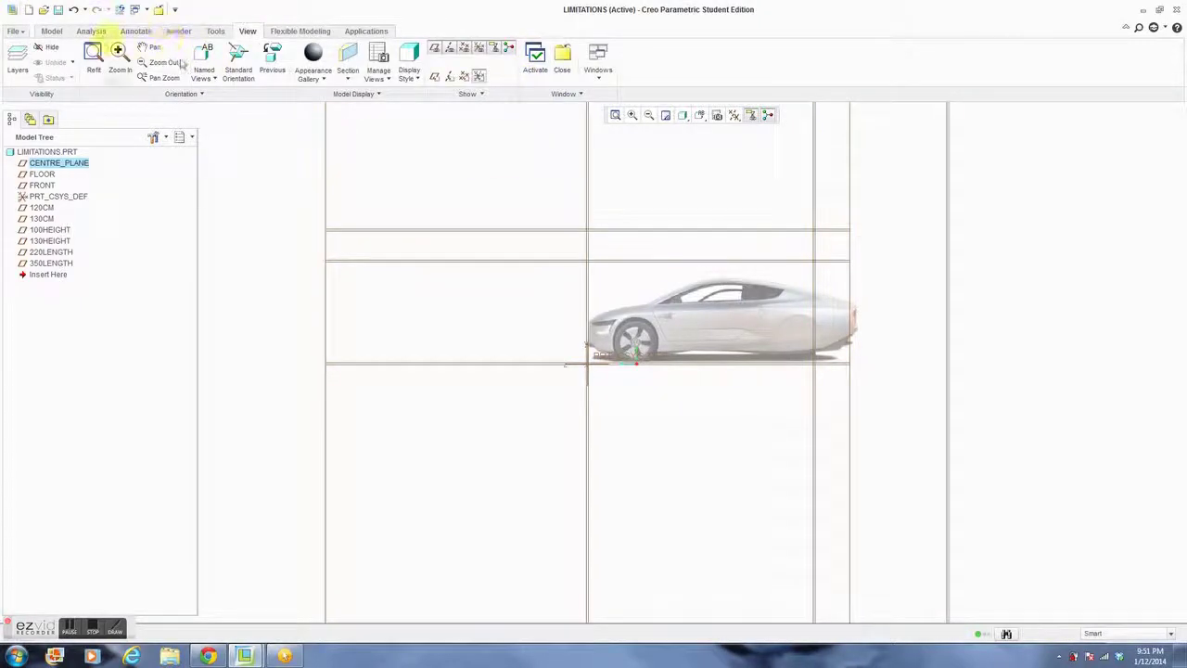
Start a Freestyle feature with the closed sphere primitive as its base shape.
{"action": "left_click", "coordinate": [51, 32]}
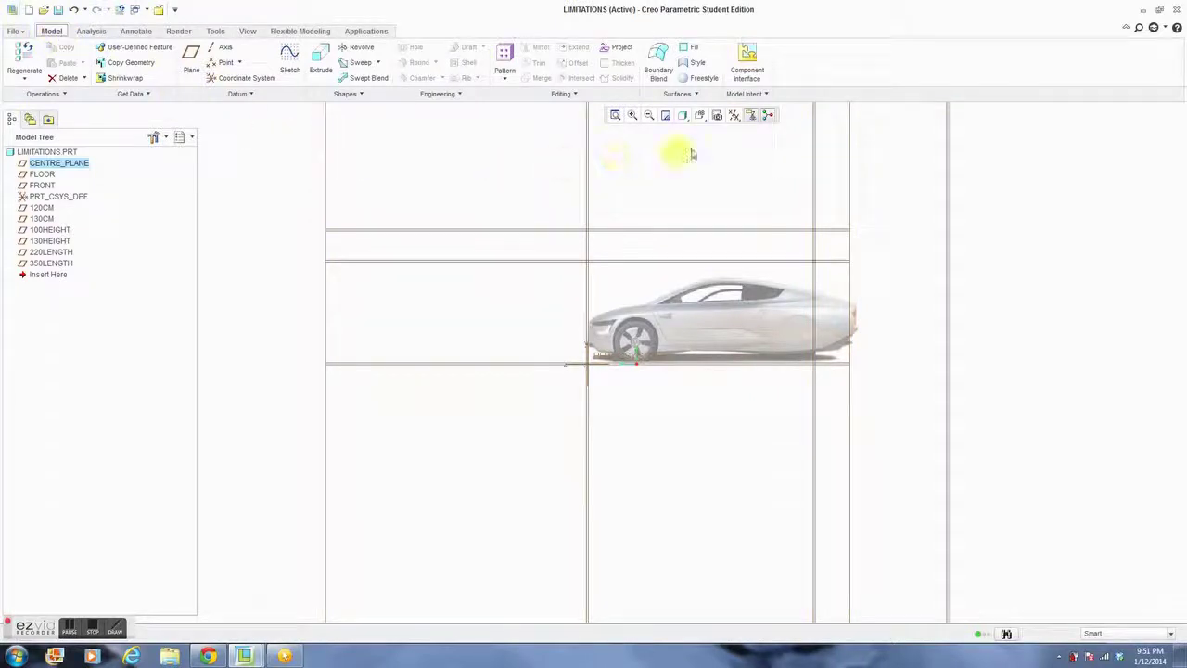
{"action": "left_click", "coordinate": [699, 80]}
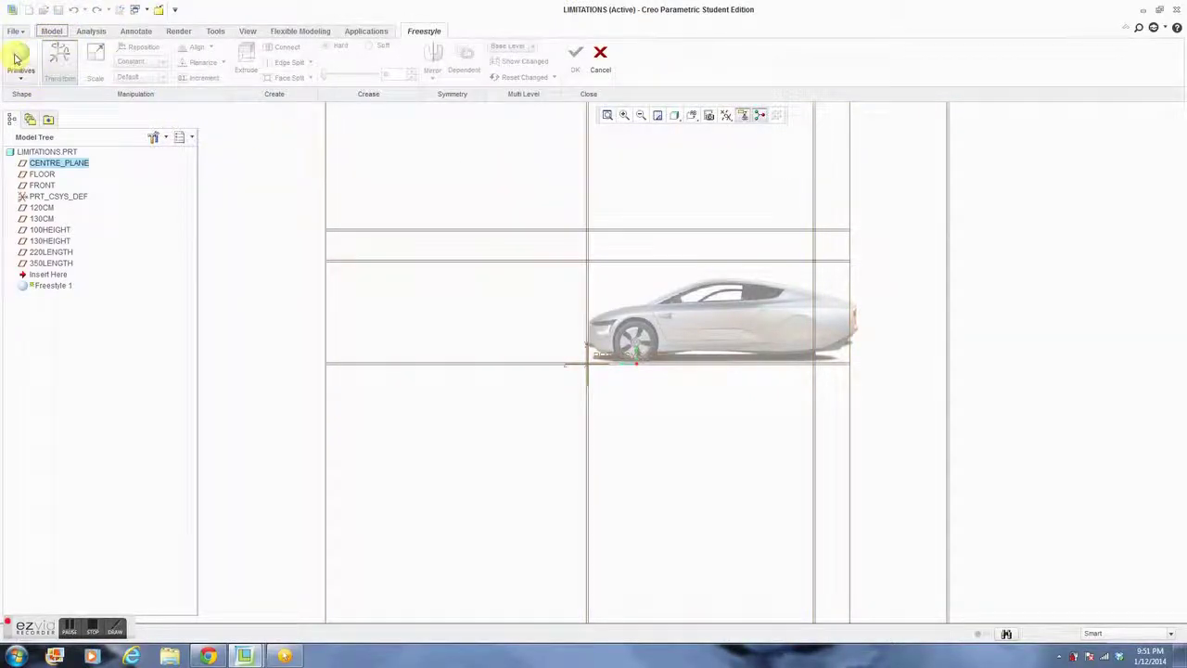
{"action": "left_click", "coordinate": [21, 84]}
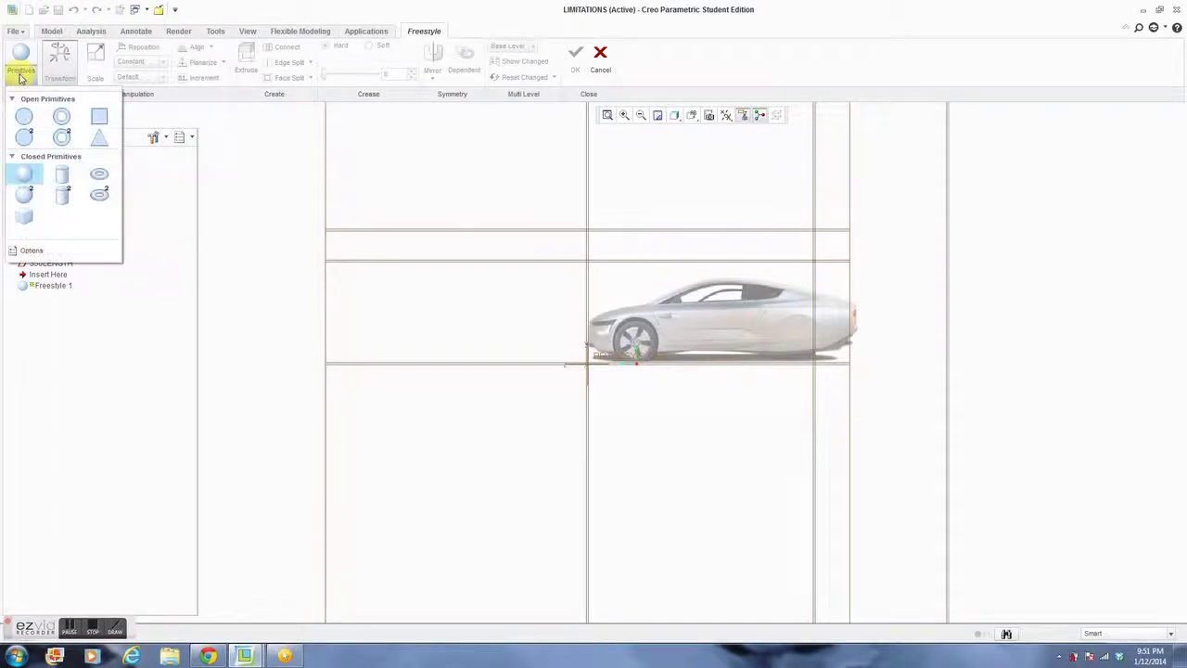
{"action": "left_click", "coordinate": [22, 175]}
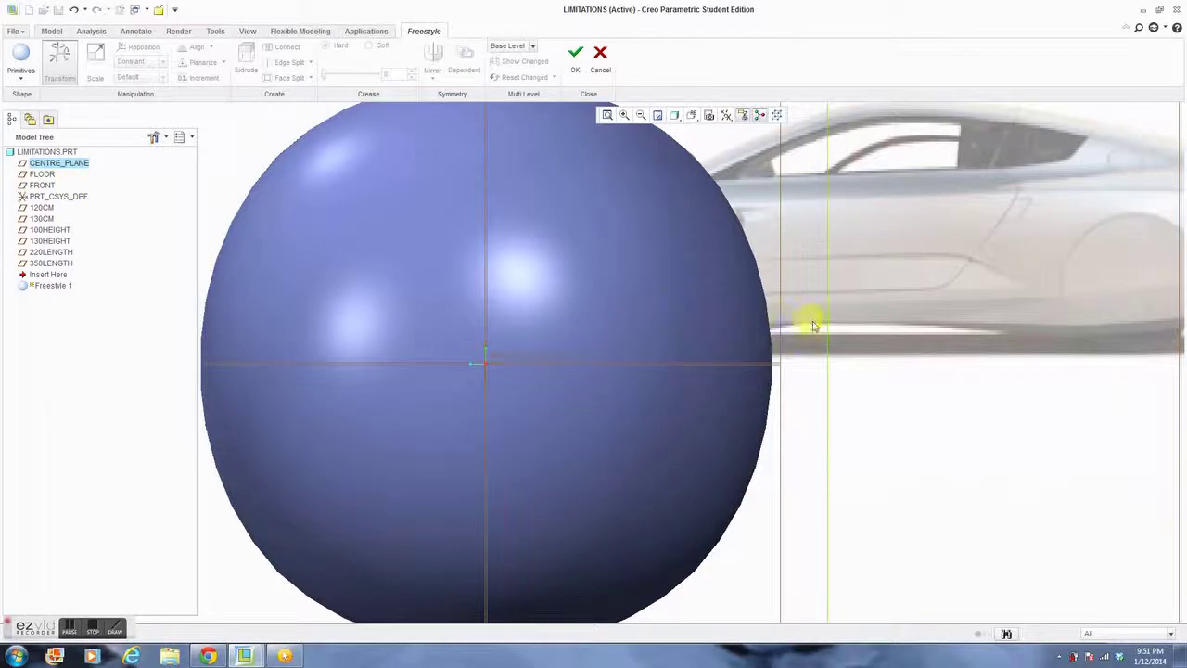
Select a side face of the sphere's control mesh and mirror the freestyle shape about CENTRE_PLANE.
{"action": "scroll", "coordinate": [807, 322], "scroll_direction": "down", "scroll_amount": 4}
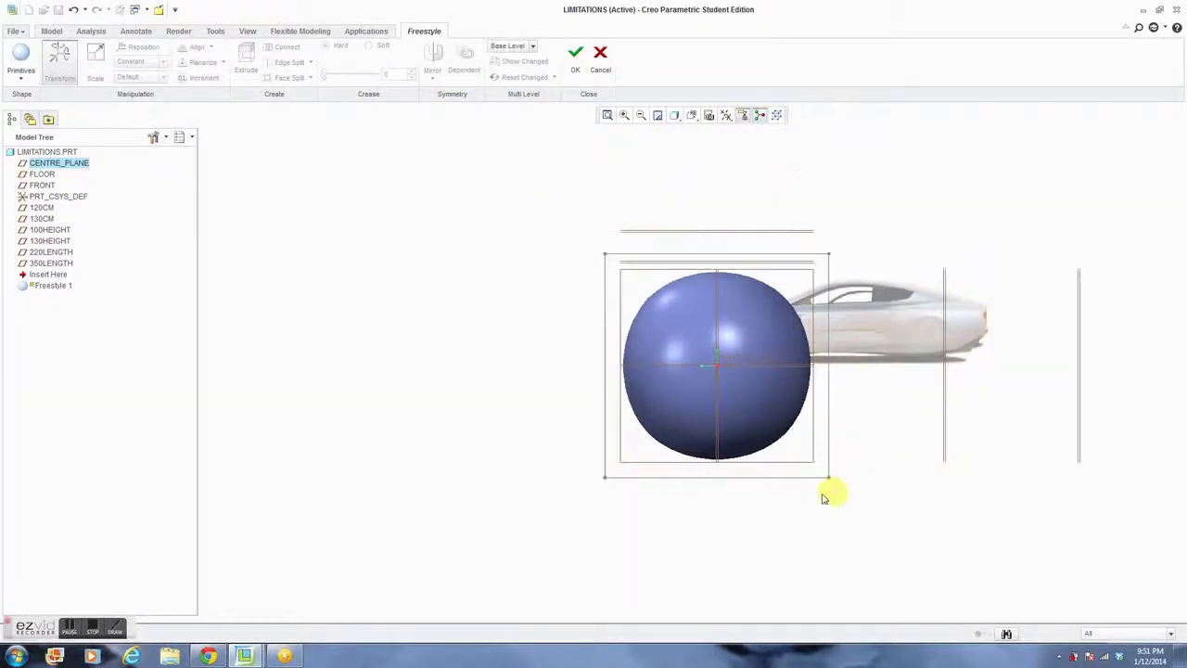
{"action": "middle_click_drag", "start_coordinate": [805, 498], "coordinate": [877, 528]}
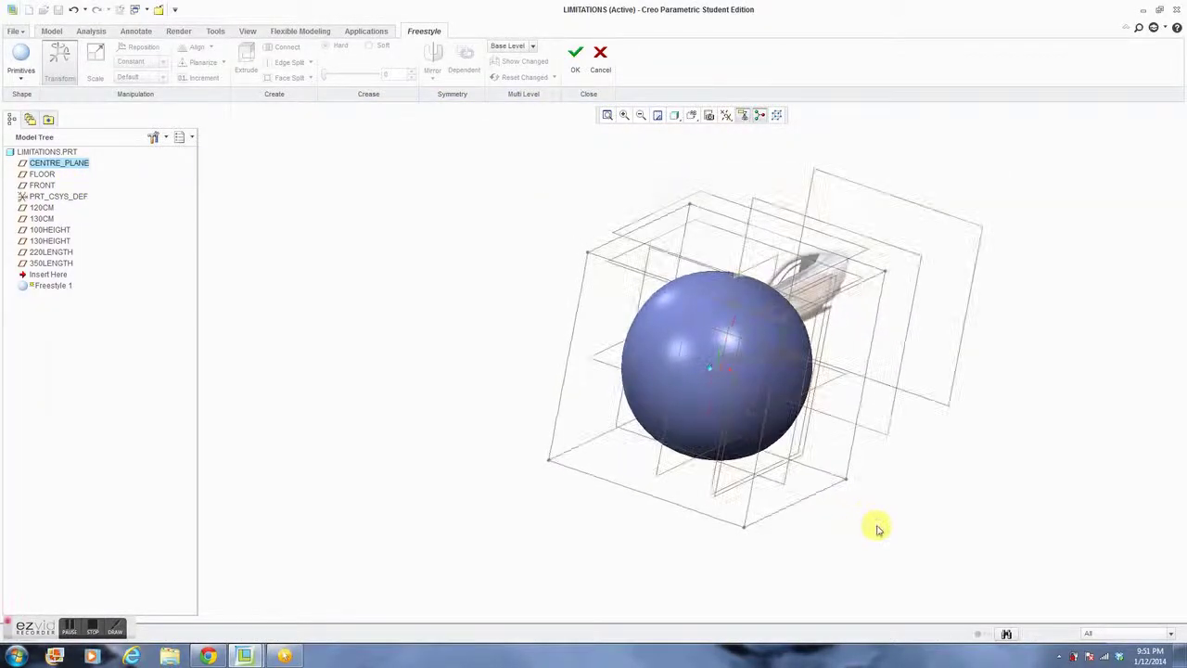
{"action": "left_click", "coordinate": [828, 368]}
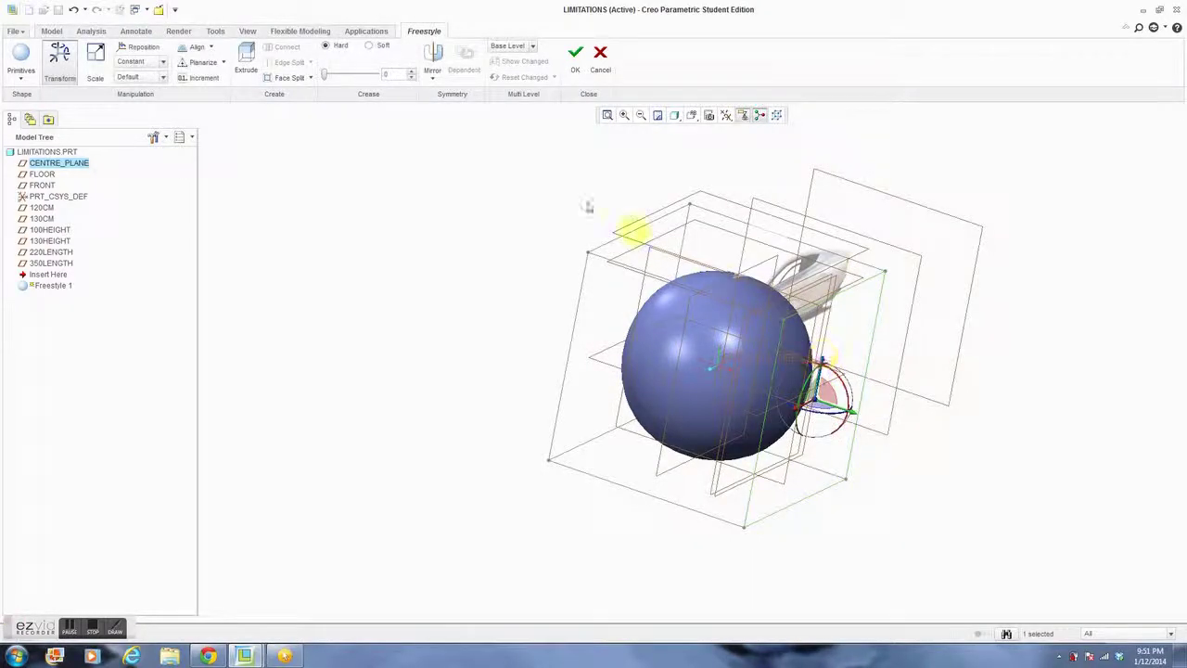
{"action": "left_click", "coordinate": [433, 62]}
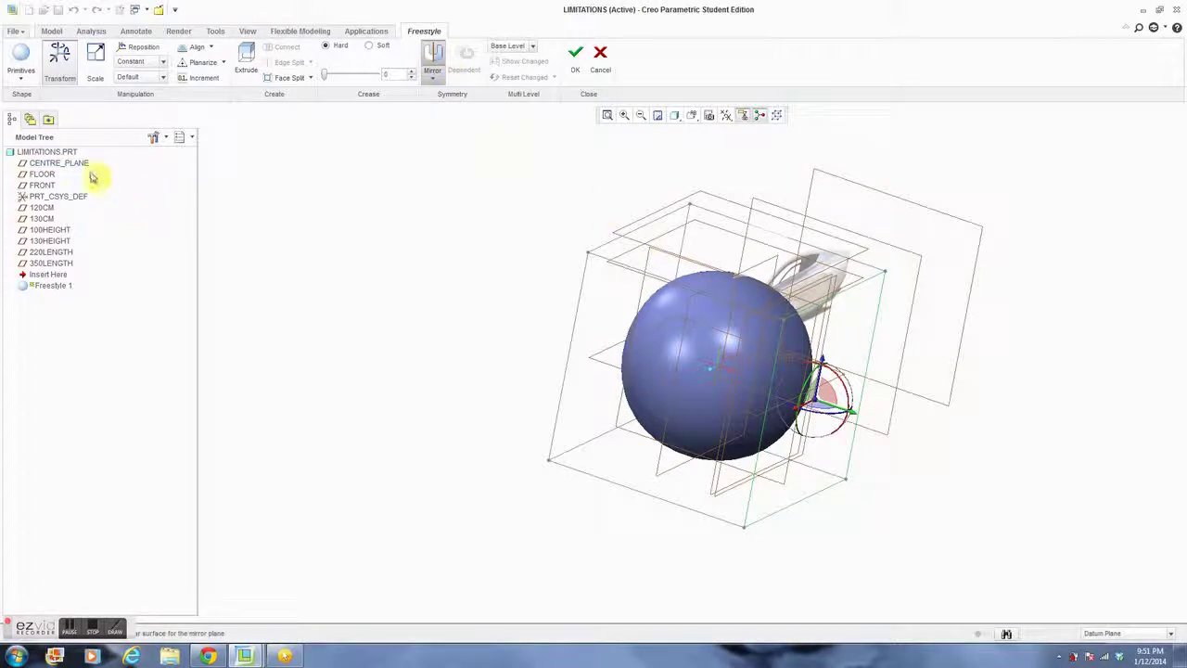
{"action": "left_click", "coordinate": [57, 163]}
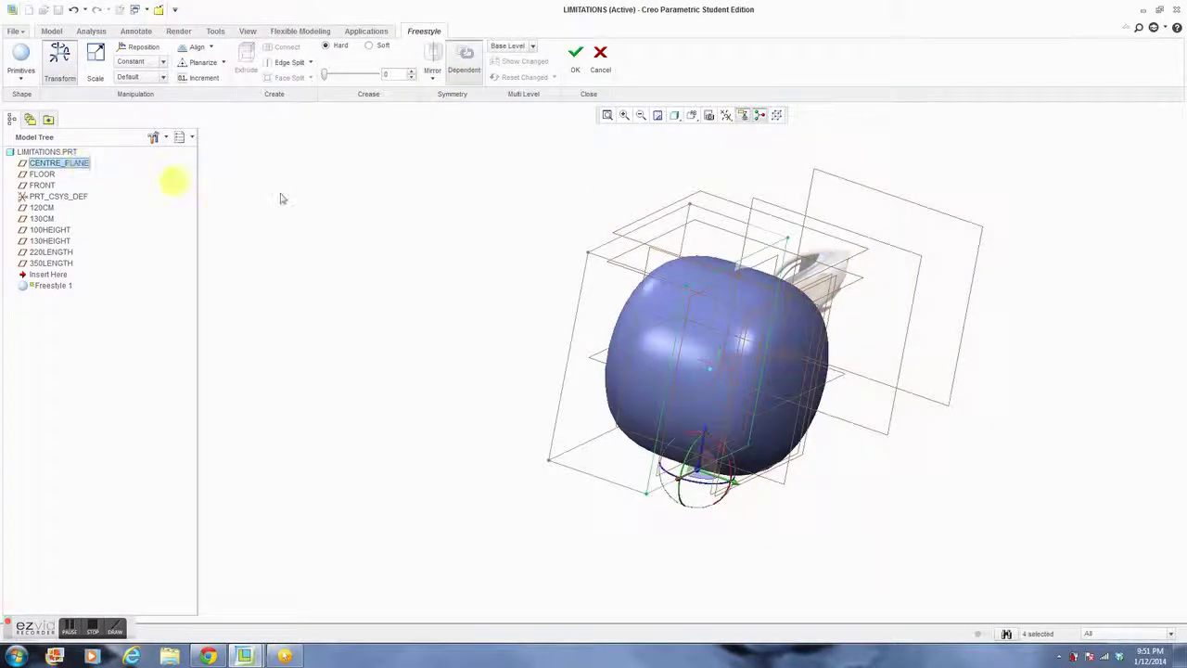
Hide all datum axes, points, coordinate systems and planes from the display.
{"action": "mouse_move", "coordinate": [1002, 464]}
{"action": "middle_mouse_down"}
{"action": "mouse_move", "coordinate": [972, 461]}
{"action": "mouse_move", "coordinate": [1009, 479]}
{"action": "mouse_move", "coordinate": [1001, 473]}
{"action": "middle_mouse_up"}
{"action": "left_click", "coordinate": [730, 124]}
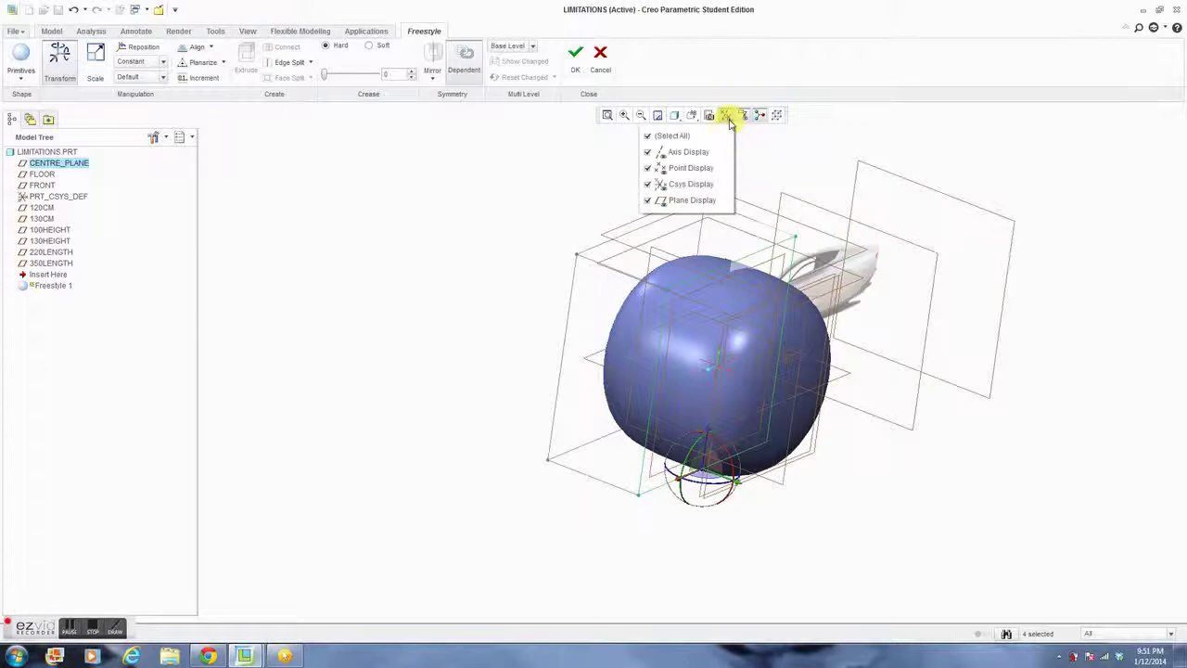
{"action": "left_click", "coordinate": [674, 135]}
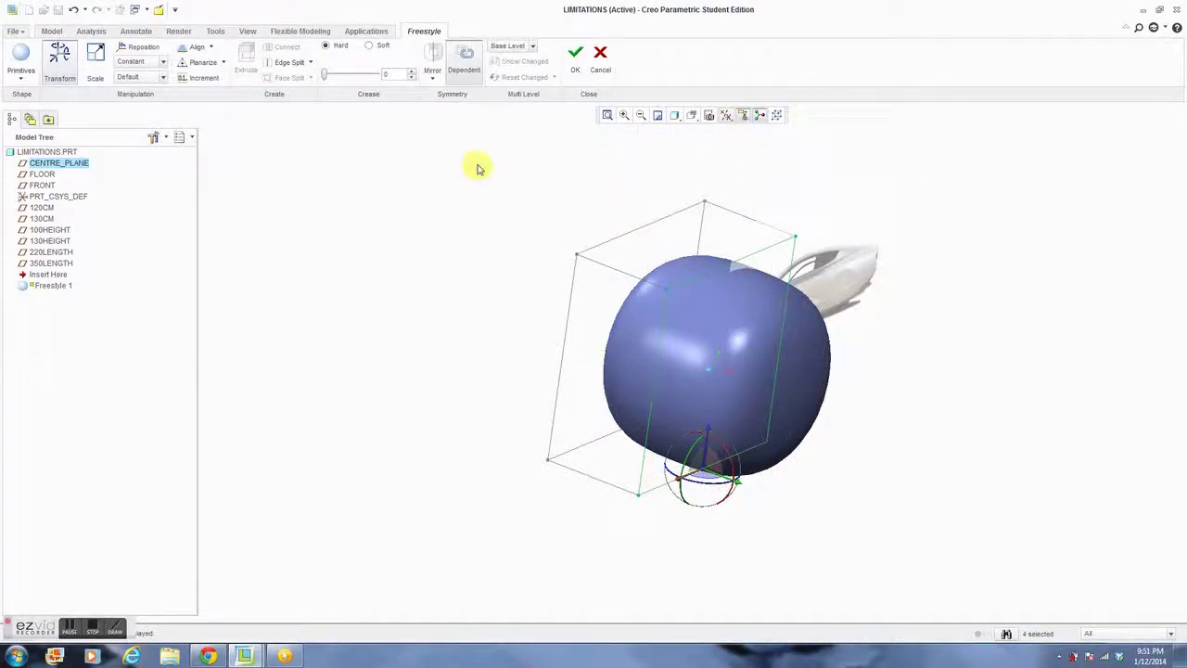
Select the entire control mesh and, in the LEFT view, move the freestyle shape rearward and slightly up over the car image.
{"action": "left_click_drag", "start_coordinate": [479, 159], "coordinate": [851, 559]}
{"action": "left_click", "coordinate": [694, 116]}
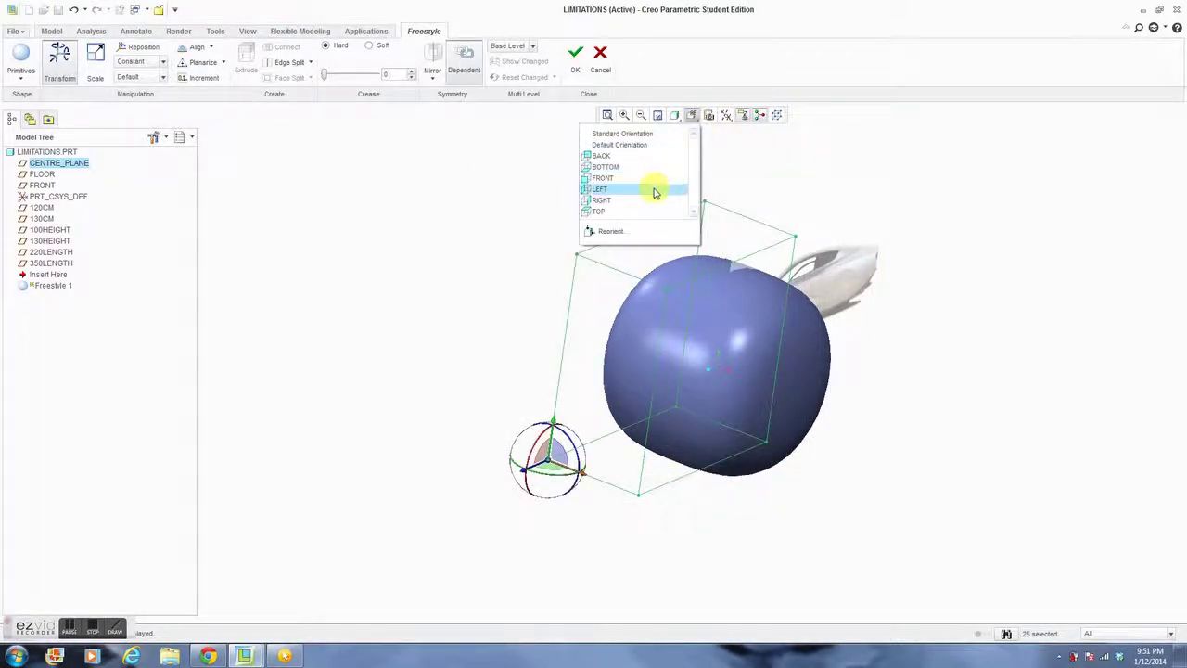
{"action": "left_click", "coordinate": [655, 195]}
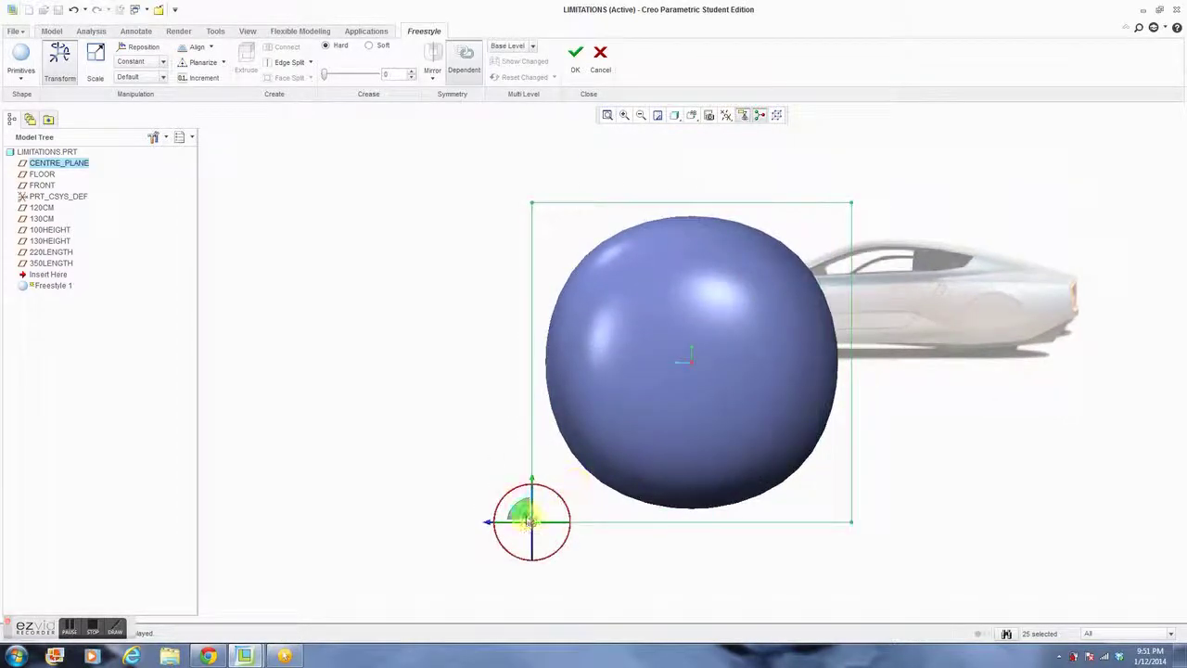
{"action": "left_click_drag", "start_coordinate": [525, 516], "coordinate": [777, 475]}
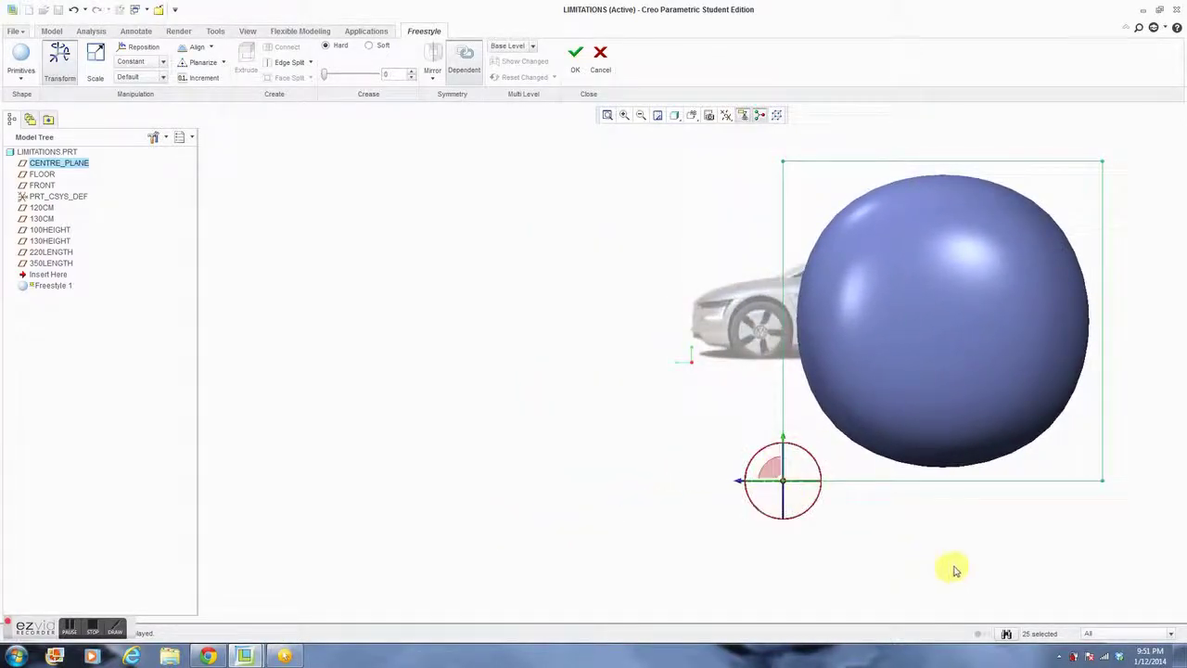
In the RIGHT view, move the control mesh's front side rearward and lower its top side to the height of the car's roof.
{"action": "key", "text": "shift"}
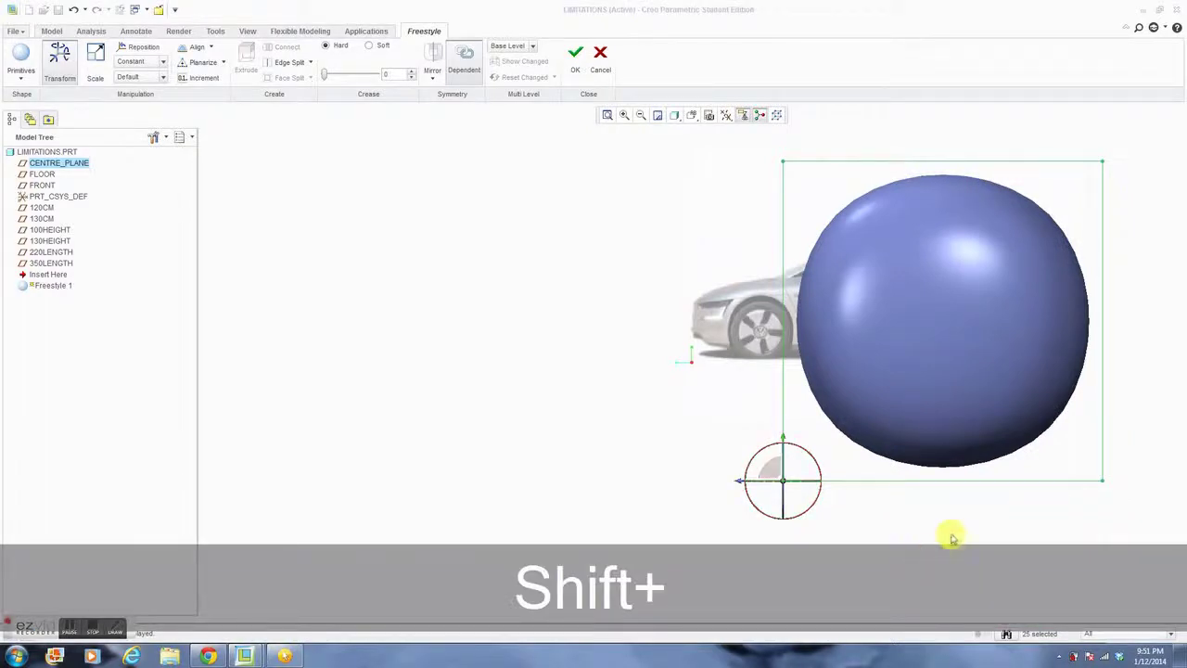
{"action": "left_click", "coordinate": [876, 519]}
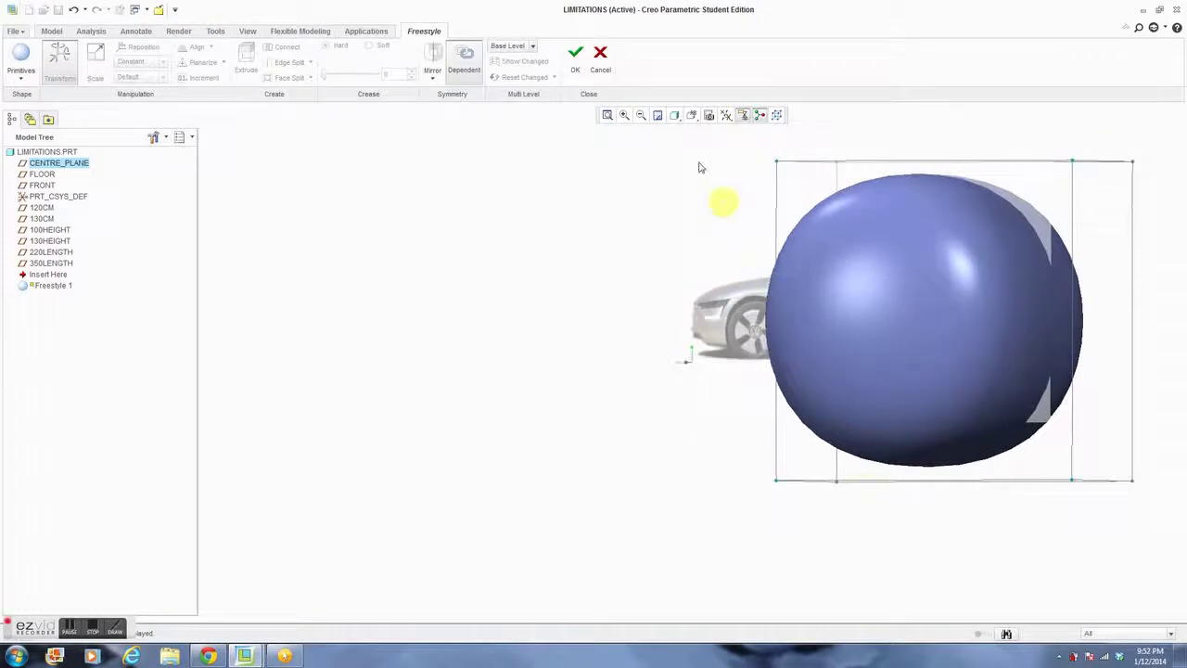
{"action": "left_click", "coordinate": [691, 115]}
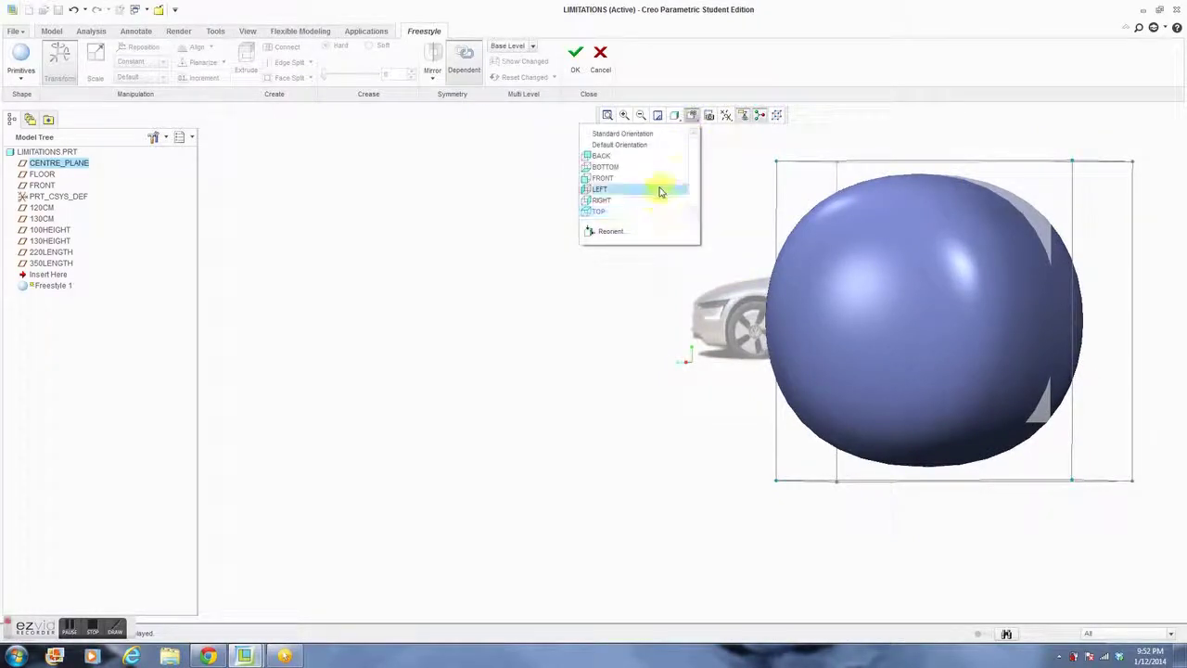
{"action": "left_click", "coordinate": [662, 188]}
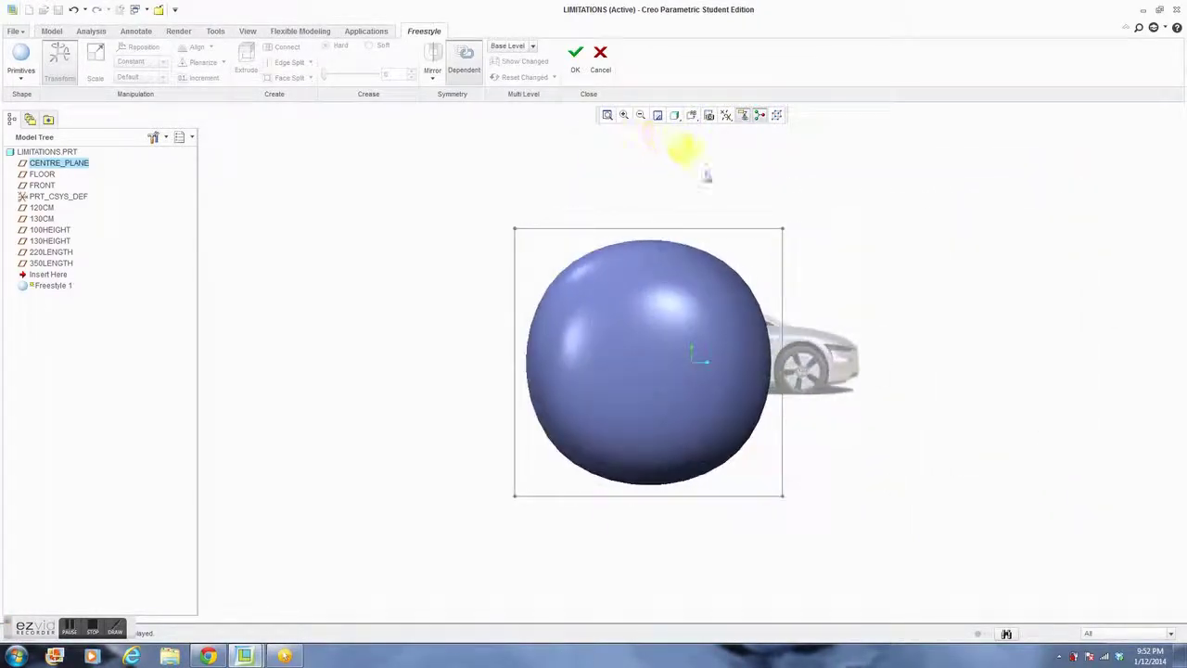
{"action": "left_click", "coordinate": [691, 116]}
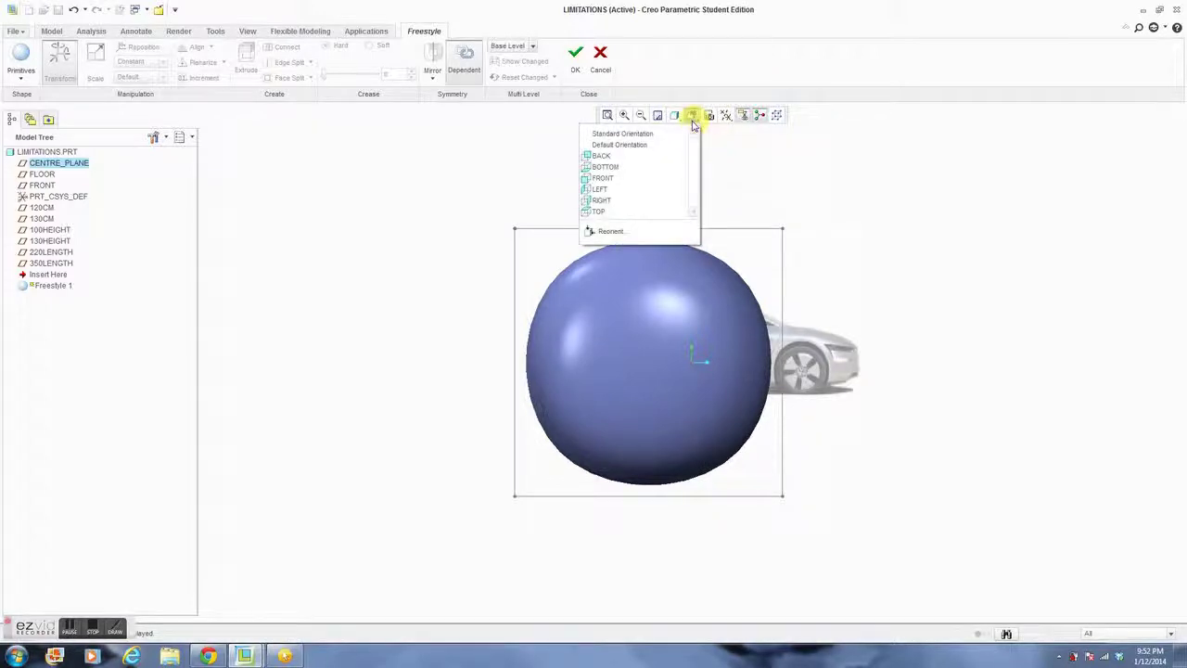
{"action": "left_click", "coordinate": [675, 198]}
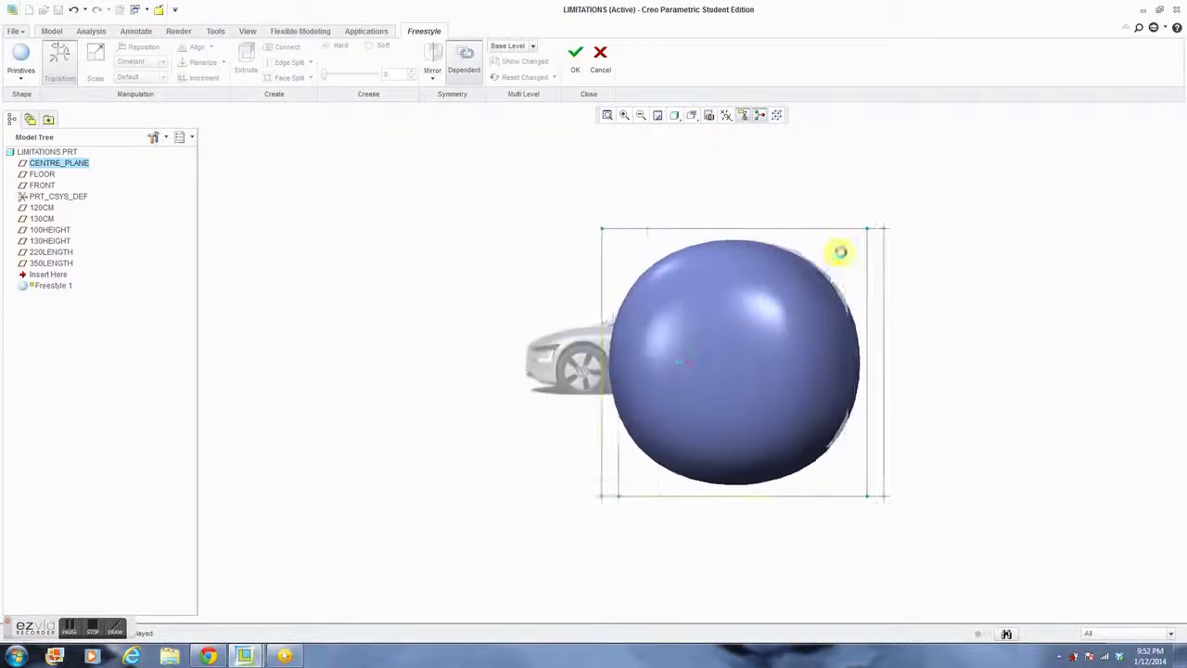
{"action": "left_click_drag", "start_coordinate": [562, 180], "coordinate": [643, 528]}
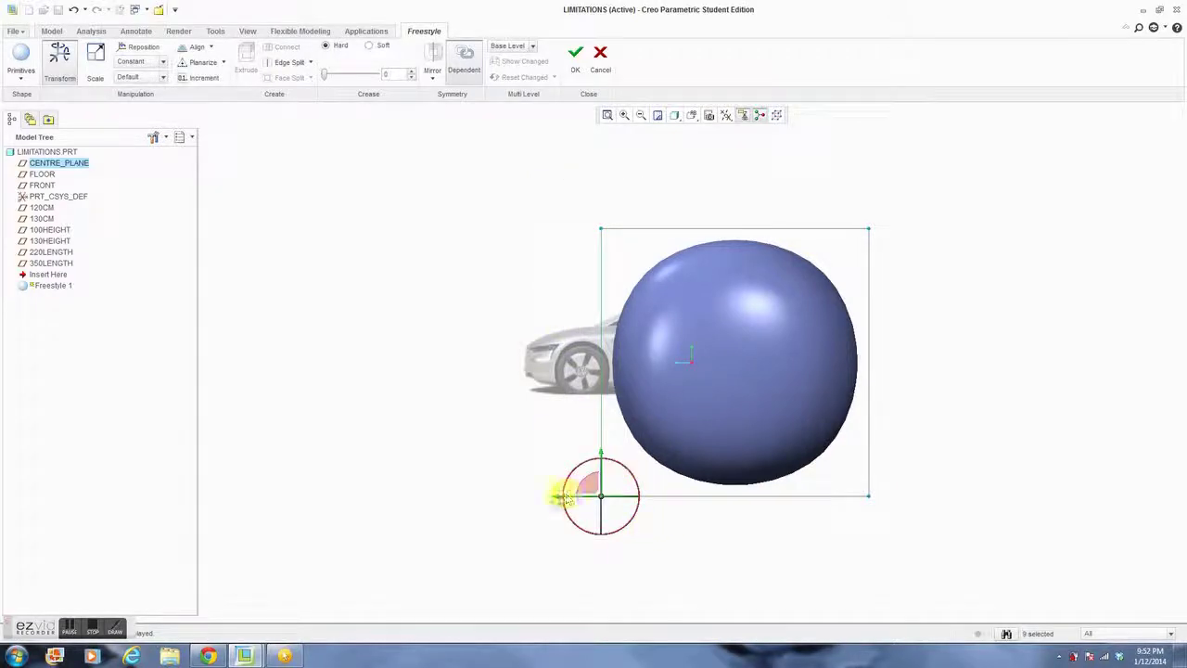
{"action": "left_click_drag", "start_coordinate": [561, 499], "coordinate": [689, 513]}
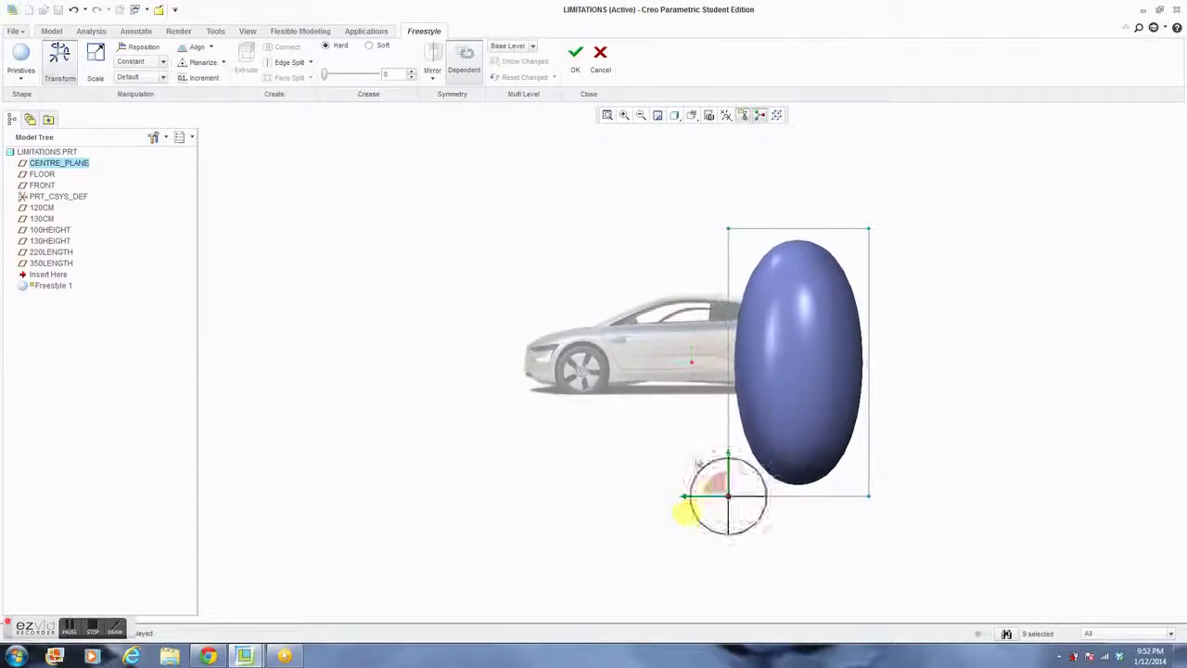
{"action": "left_click_drag", "start_coordinate": [711, 207], "coordinate": [888, 236]}
{"action": "left_click_drag", "start_coordinate": [730, 185], "coordinate": [723, 262]}
Try raising the bottom side of the control mesh towards the car's underside, and undo the move.
{"action": "left_click_drag", "start_coordinate": [674, 488], "coordinate": [927, 556]}
{"action": "left_click_drag", "start_coordinate": [729, 496], "coordinate": [732, 415]}
{"action": "key", "text": "ctrl+z"}
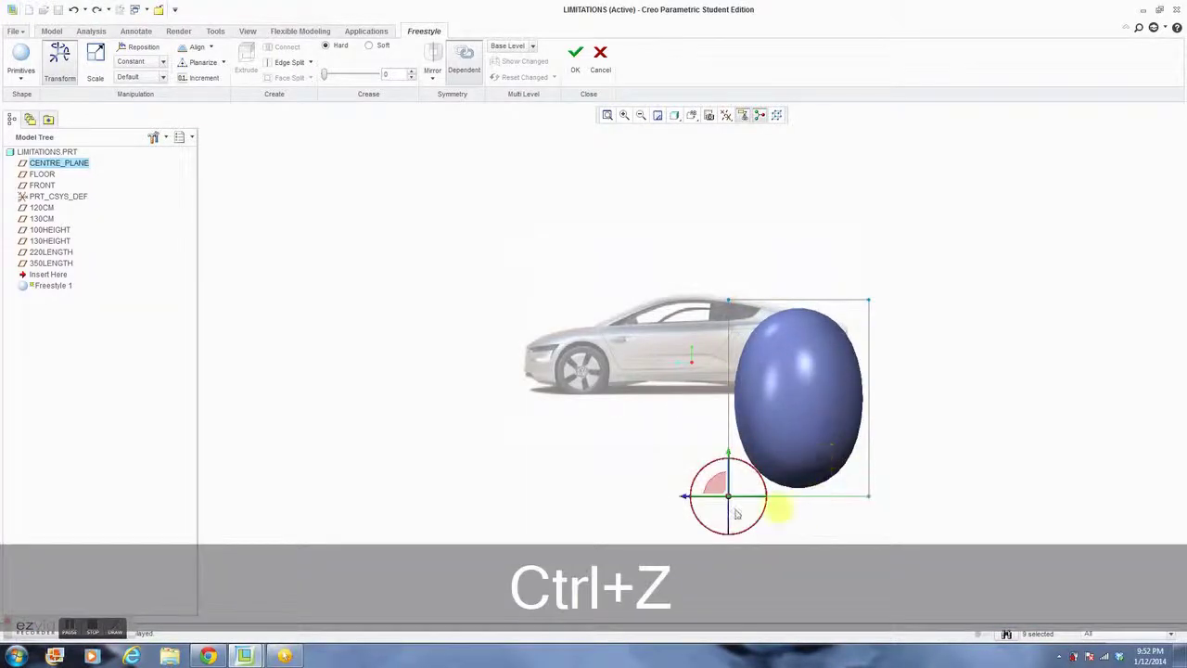
{"action": "left_click", "coordinate": [651, 540]}
{"action": "left_click", "coordinate": [795, 546]}
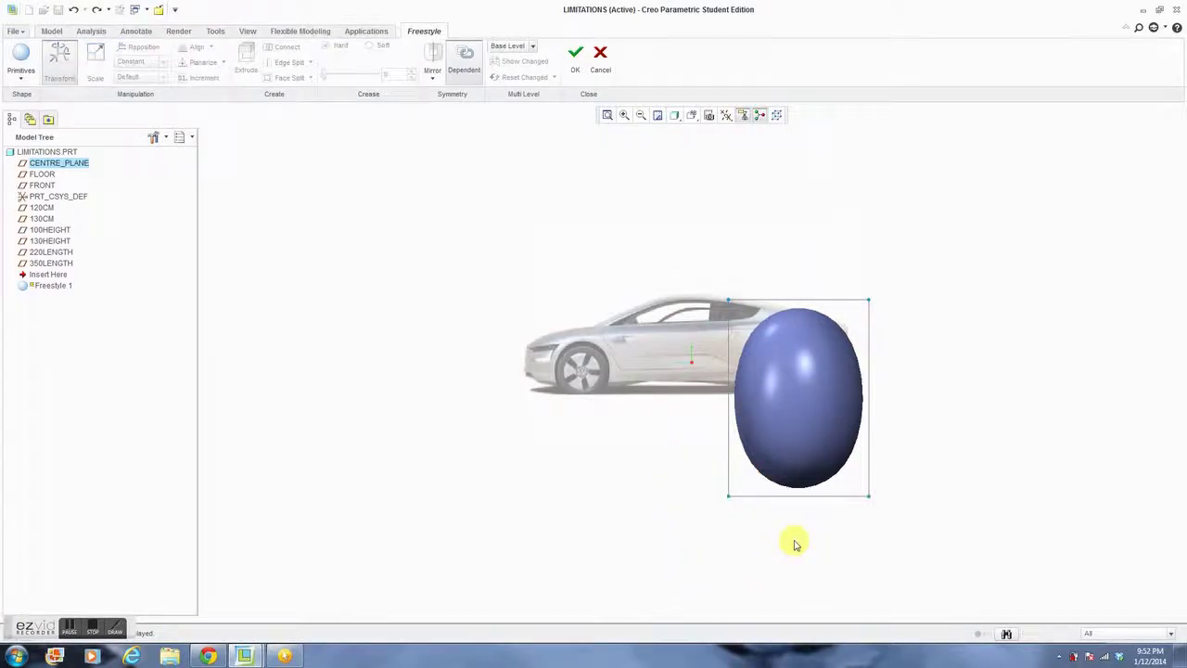
Select the bottom face of the control mesh and, in the RIGHT view, raise it to the car's ground line.
{"action": "middle_click_drag", "start_coordinate": [794, 546], "coordinate": [794, 492]}
{"action": "left_click", "coordinate": [803, 495]}
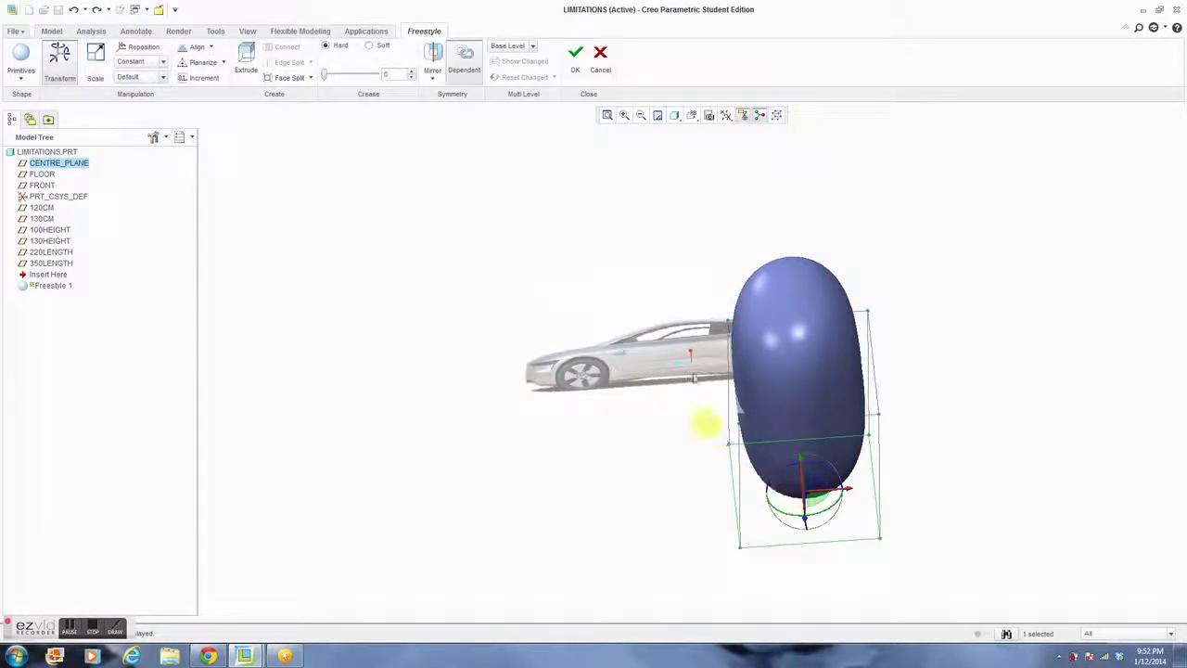
{"action": "left_click", "coordinate": [691, 115]}
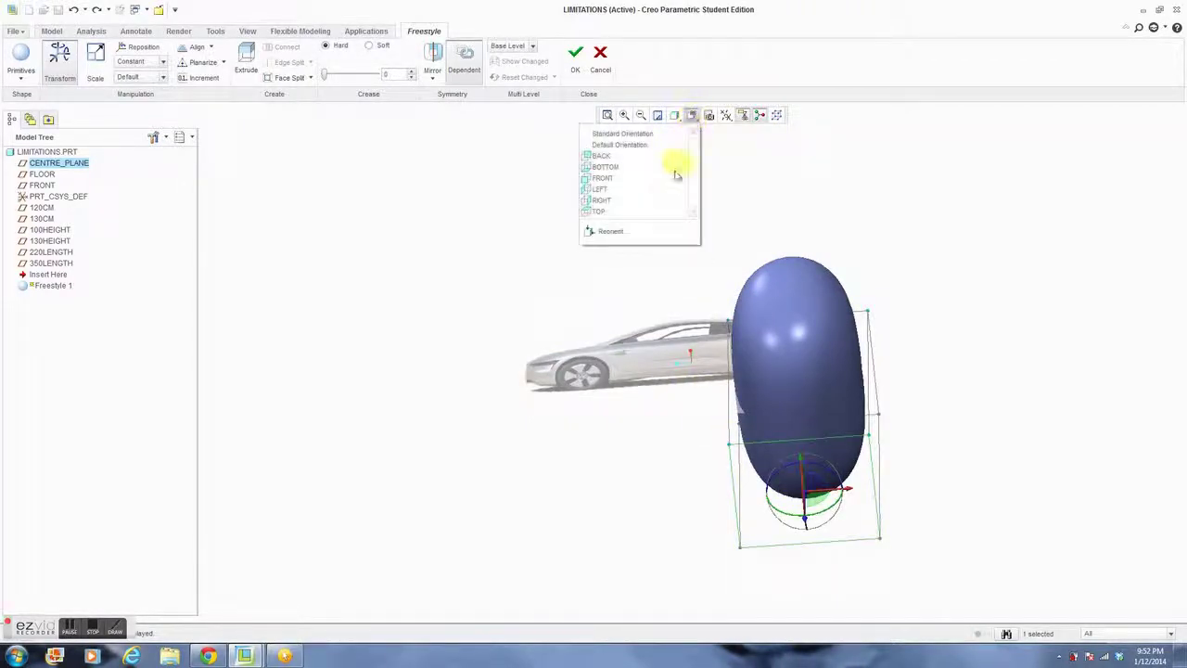
{"action": "left_click", "coordinate": [665, 201]}
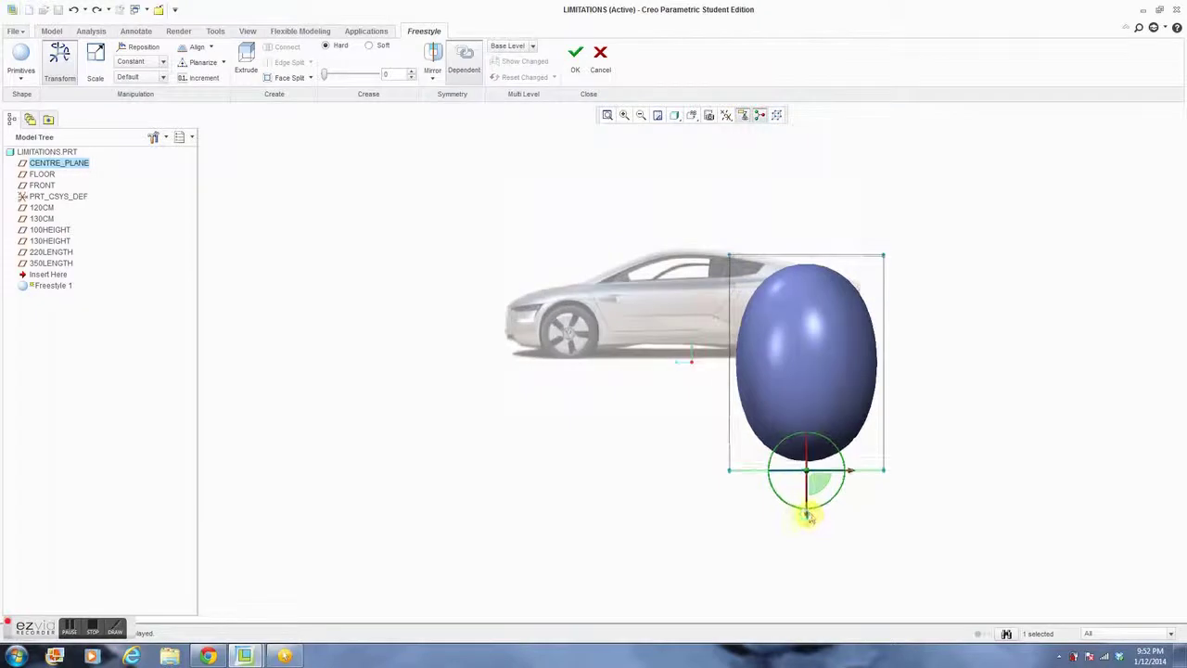
{"action": "left_click_drag", "start_coordinate": [806, 516], "coordinate": [825, 398]}
{"action": "left_click", "coordinate": [707, 426]}
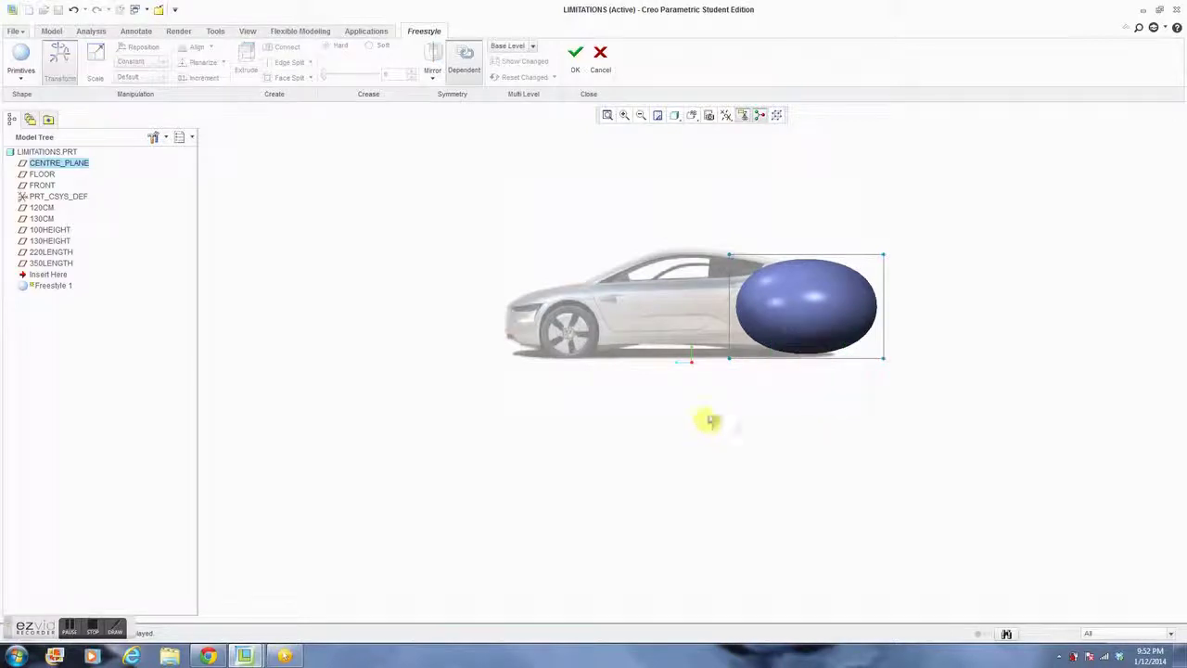
Select the front face of the control mesh and, in the RIGHT view, move it rearward to the car's tail.
{"action": "middle_click_drag", "start_coordinate": [709, 421], "coordinate": [734, 418]}
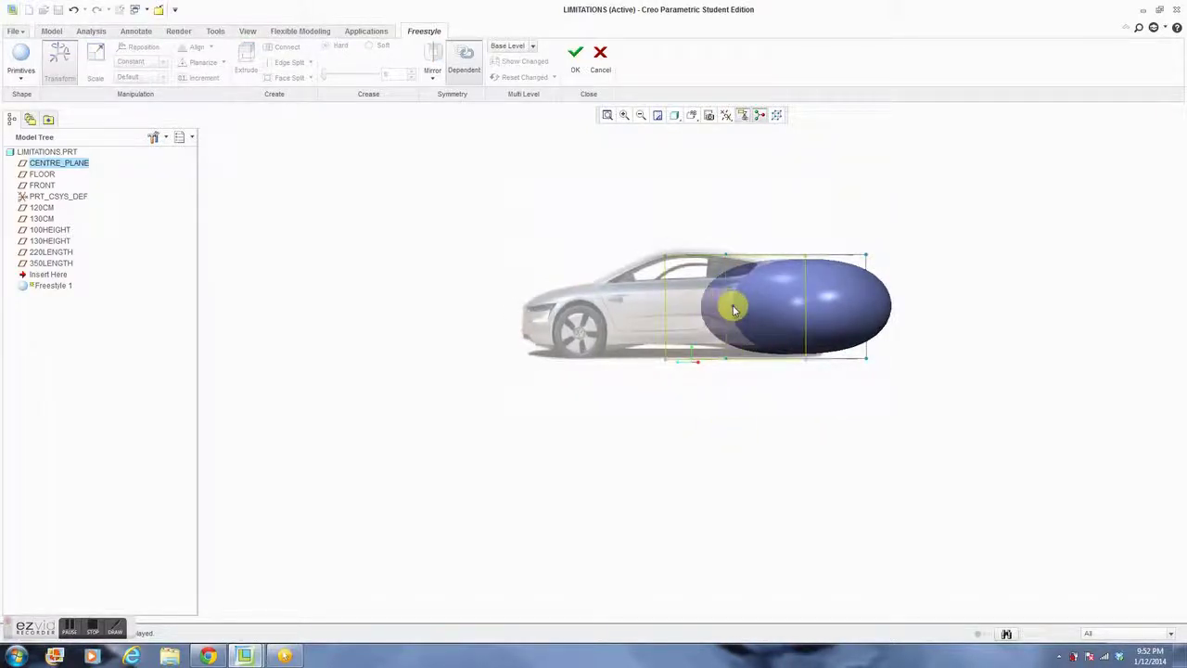
{"action": "left_click", "coordinate": [693, 306]}
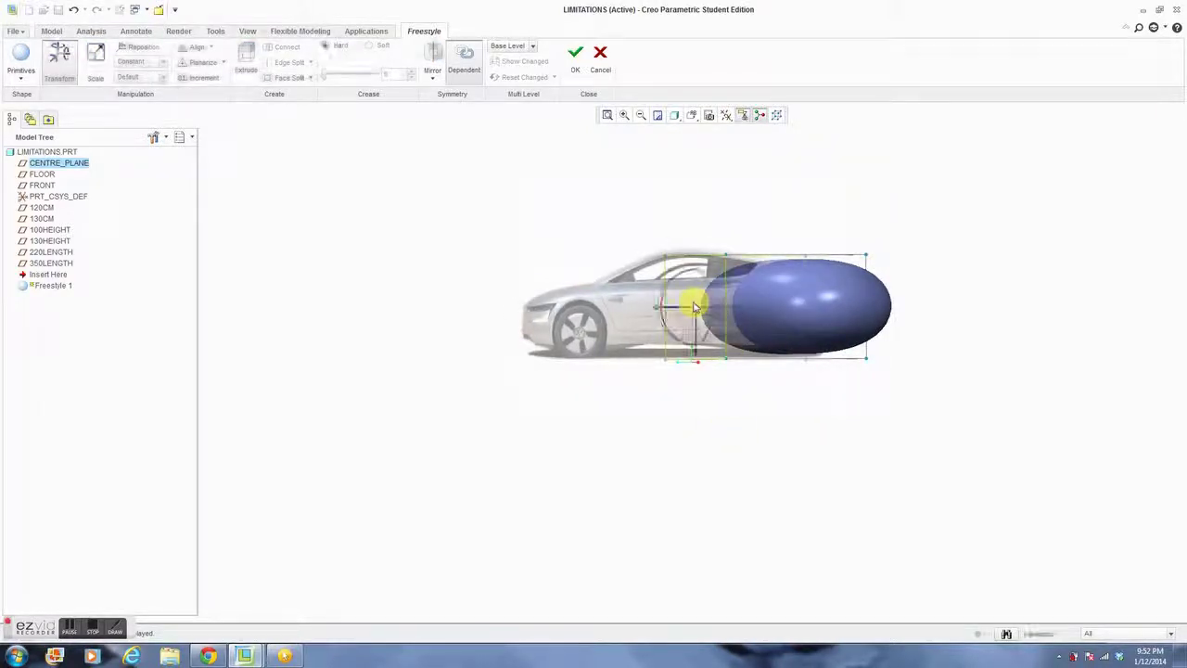
{"action": "left_click", "coordinate": [692, 115]}
{"action": "left_click", "coordinate": [641, 192]}
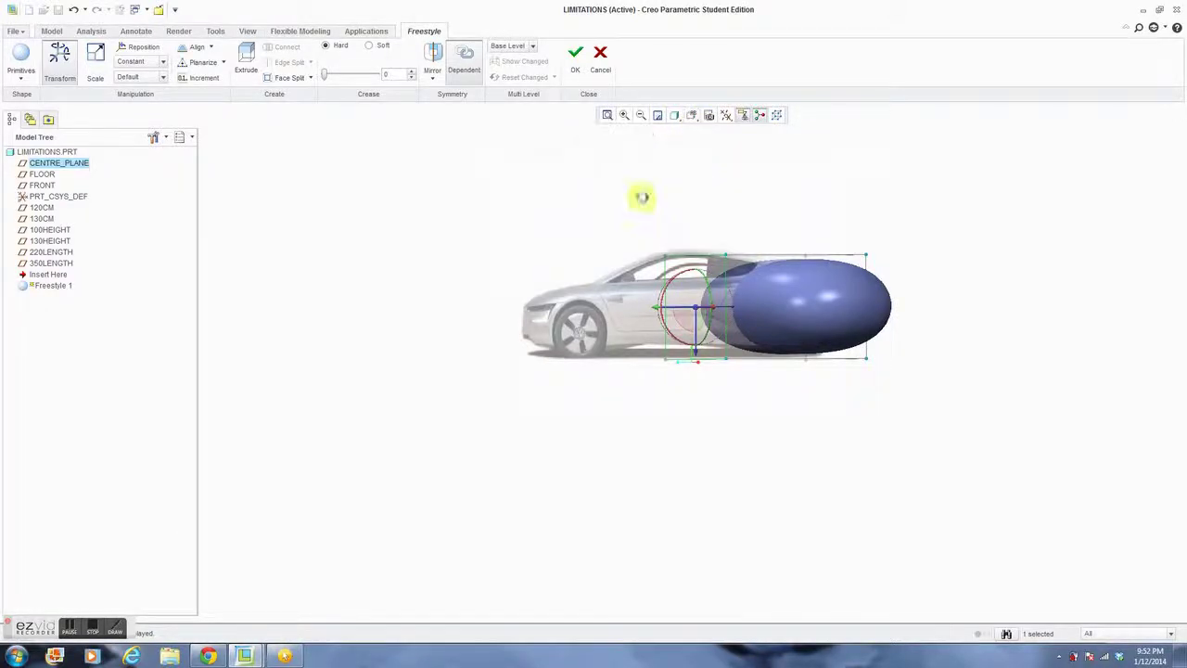
{"action": "left_click_drag", "start_coordinate": [698, 363], "coordinate": [782, 393]}
{"action": "left_click", "coordinate": [964, 461]}
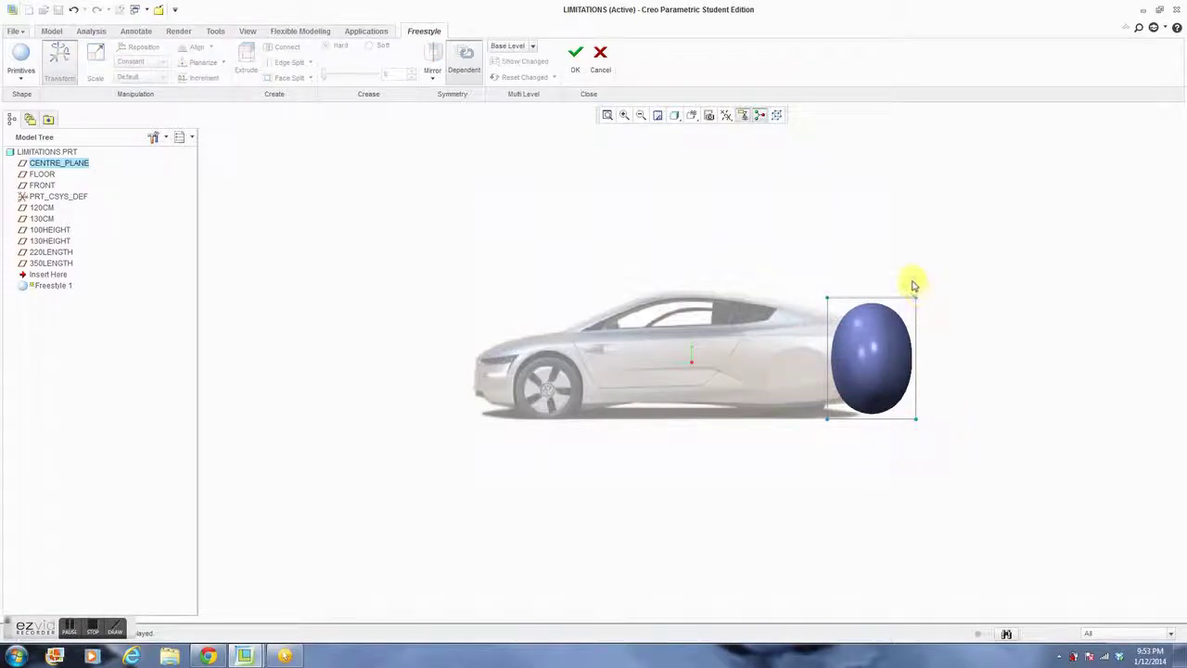
Select the rear side of the control mesh and move it slightly forward to meet the end of the car's tail.
{"action": "left_click_drag", "start_coordinate": [926, 338], "coordinate": [965, 456]}
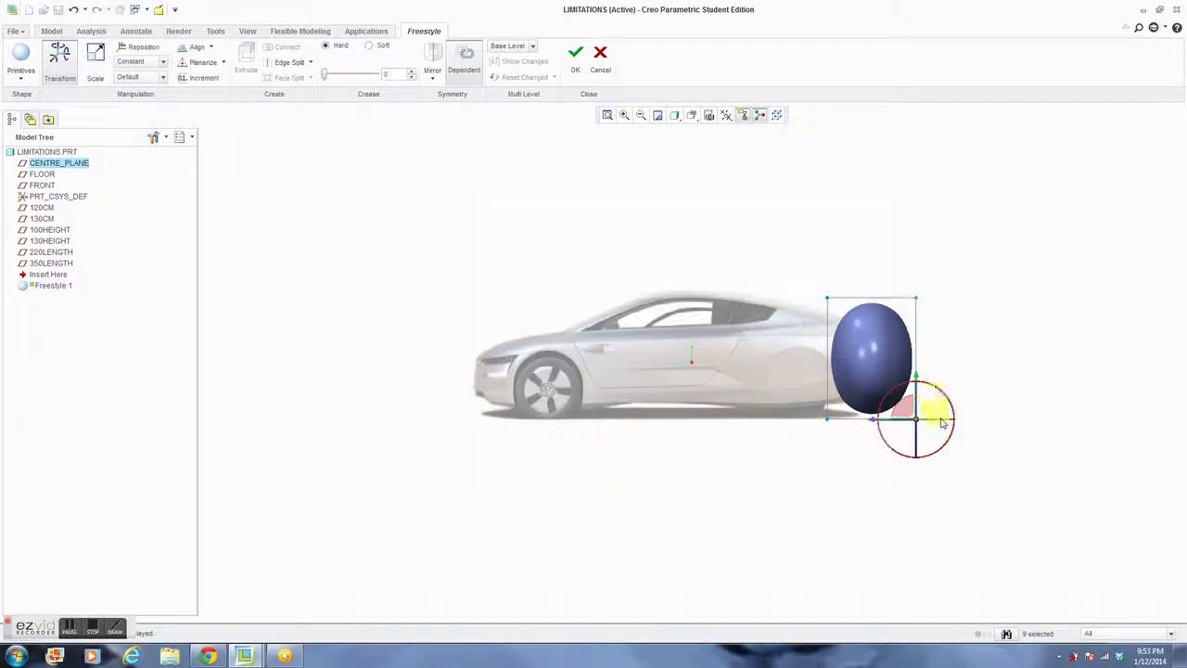
{"action": "mouse_move", "coordinate": [887, 423]}
{"action": "left_mouse_down"}
{"action": "mouse_move", "coordinate": [863, 418]}
{"action": "mouse_move", "coordinate": [877, 424]}
{"action": "left_mouse_up"}
{"action": "left_click", "coordinate": [949, 450]}
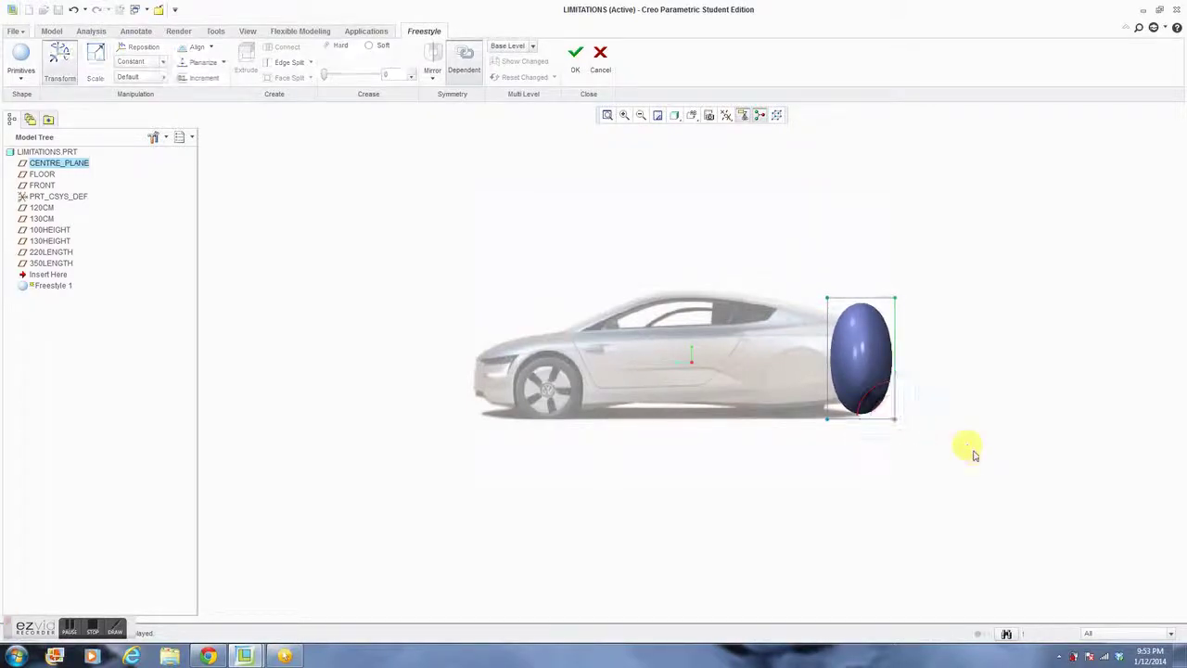
{"action": "left_click_drag", "start_coordinate": [807, 267], "coordinate": [919, 309]}
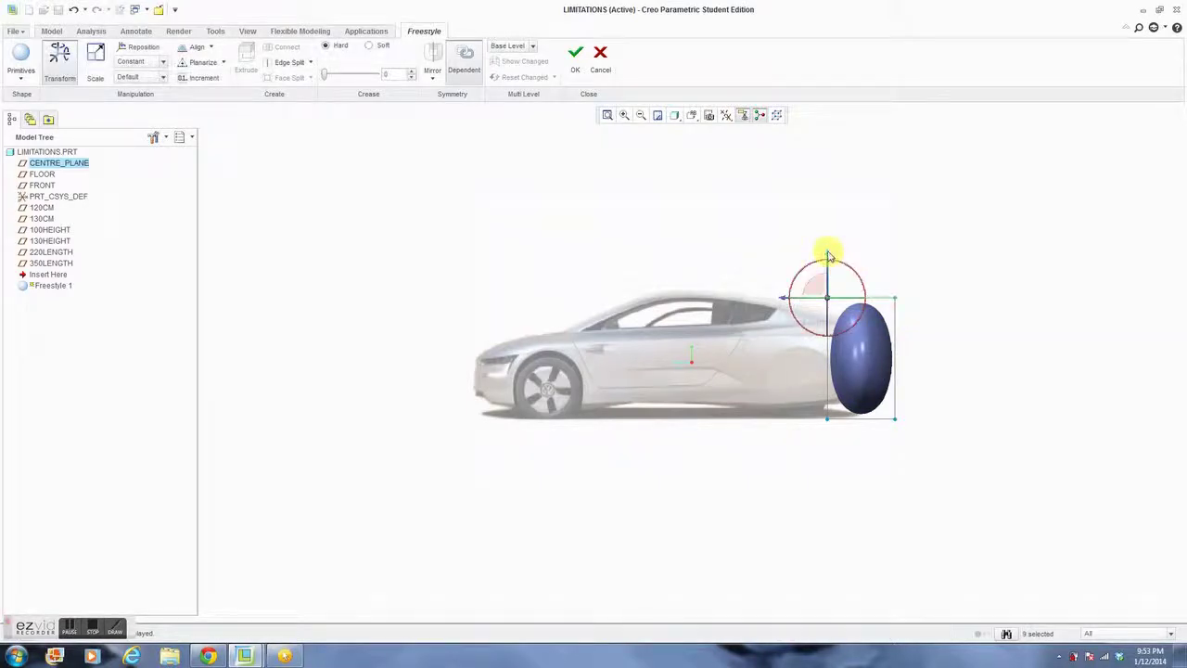
{"action": "left_click", "coordinate": [1008, 370]}
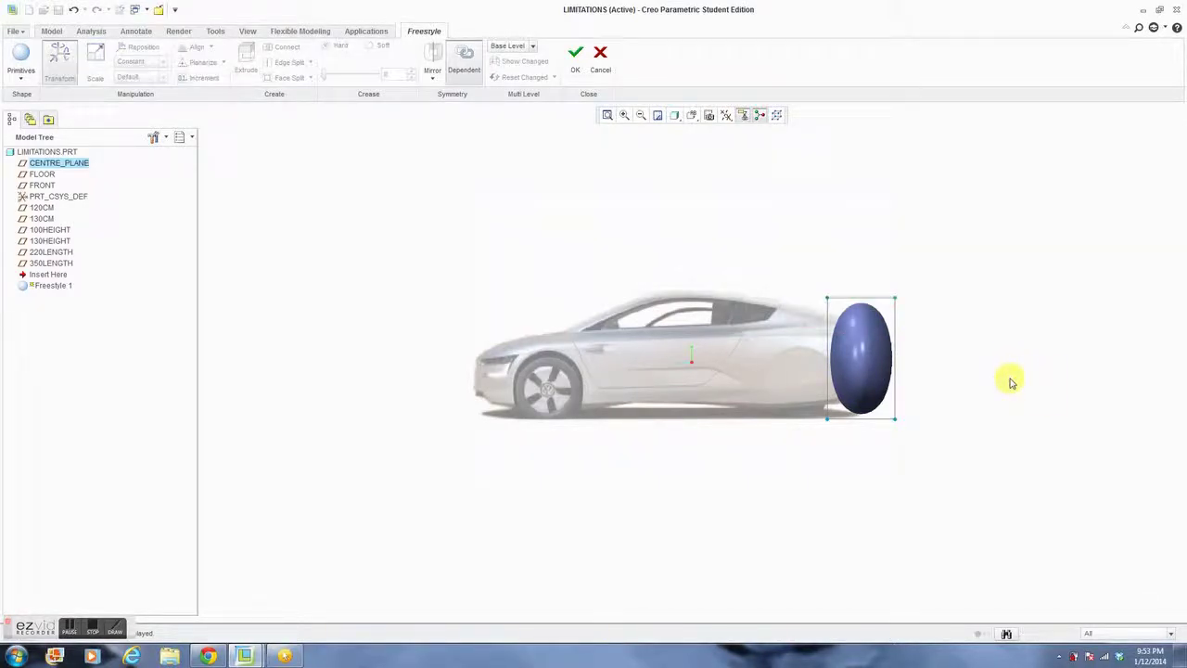
Apply a hard crease of 50 to the rear face of the control mesh and return to the RIGHT view.
{"action": "middle_click_drag", "start_coordinate": [1010, 379], "coordinate": [978, 380]}
{"action": "left_click", "coordinate": [917, 350]}
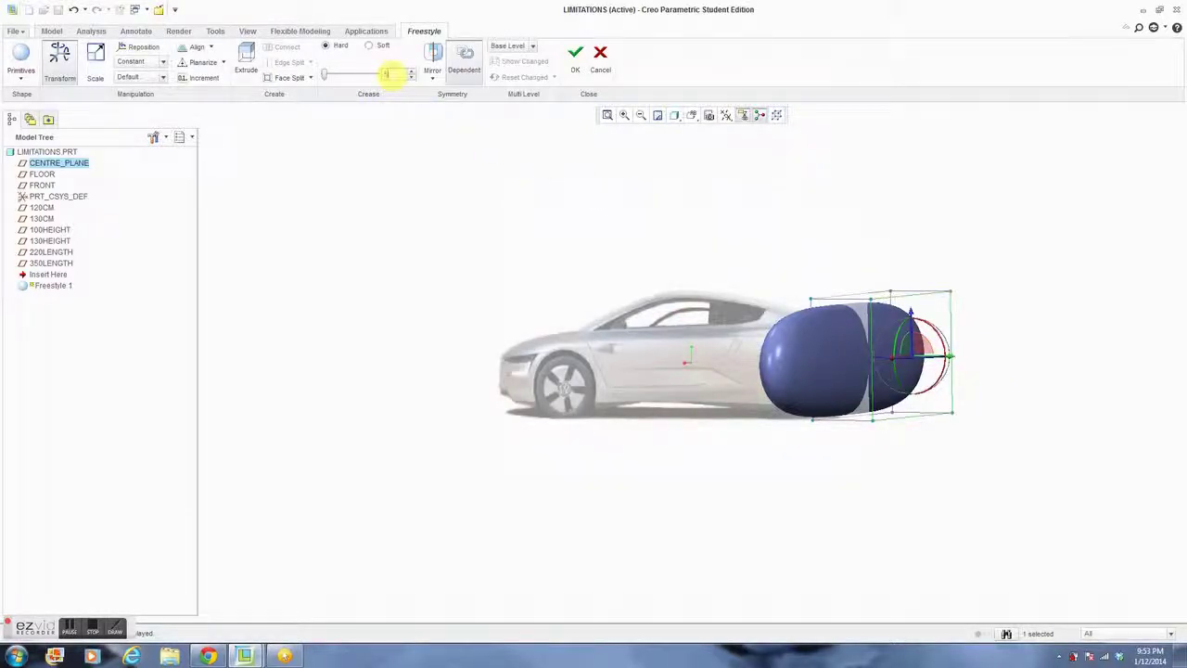
{"action": "left_click", "coordinate": [389, 74]}
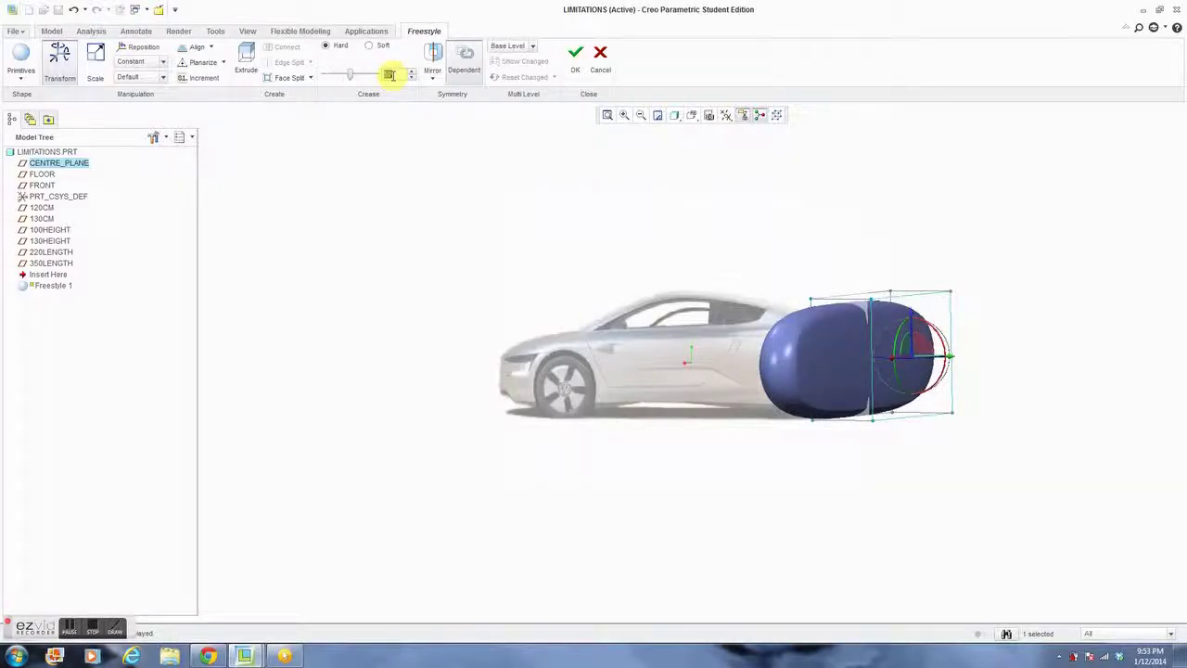
{"action": "left_click", "coordinate": [691, 115]}
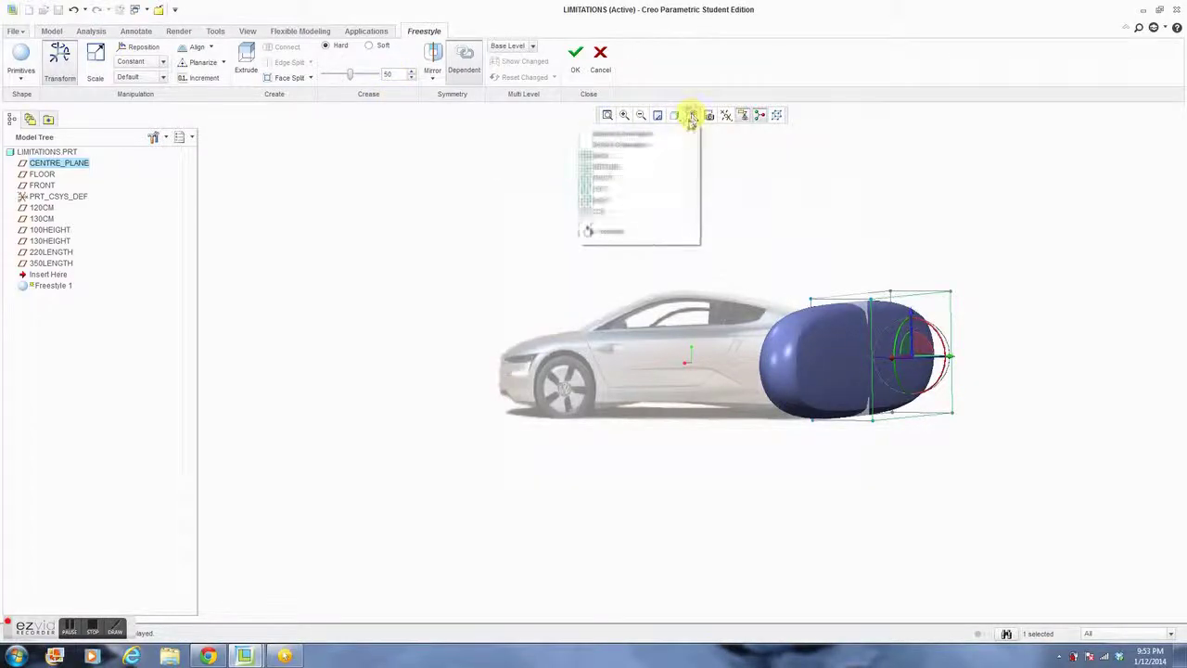
{"action": "left_click", "coordinate": [648, 199]}
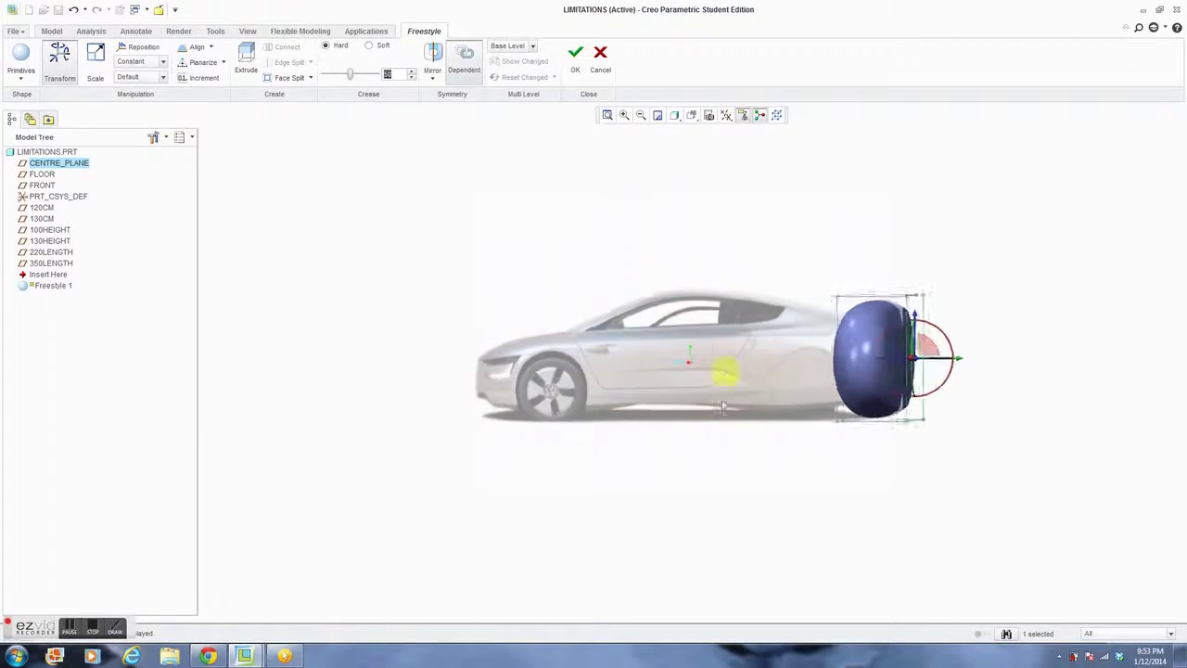
Select the front face of the control mesh and extrude it three times towards the front of the car.
{"action": "middle_click_drag", "start_coordinate": [771, 457], "coordinate": [796, 455]}
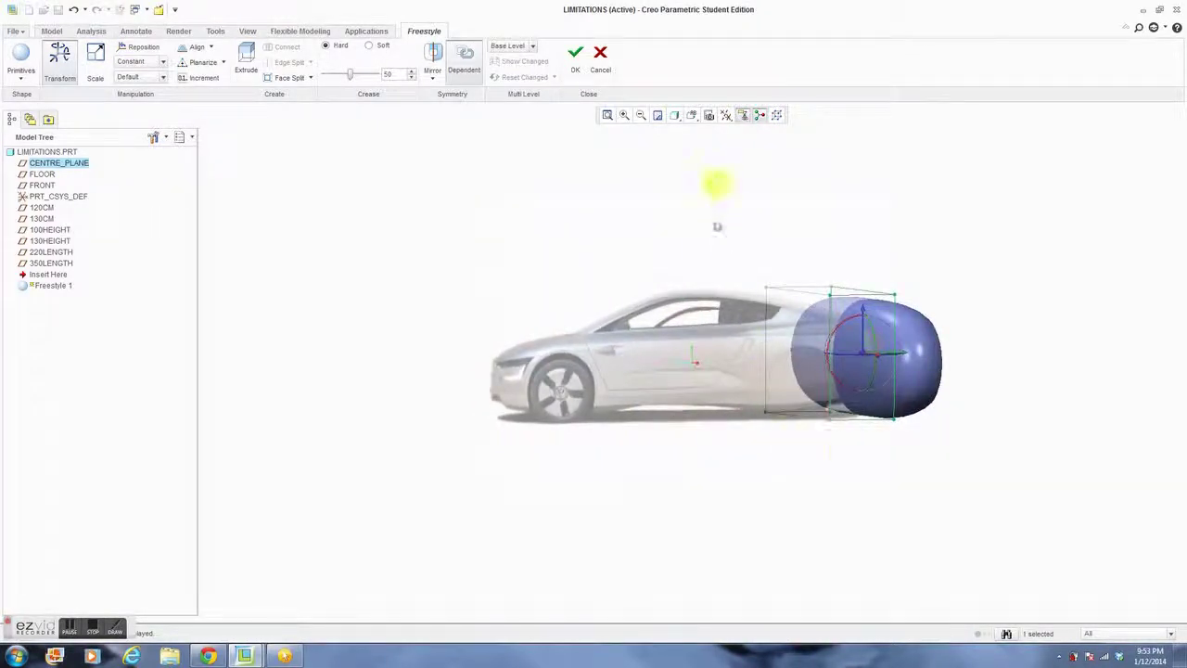
{"action": "middle_click_drag", "start_coordinate": [676, 472], "coordinate": [745, 461]}
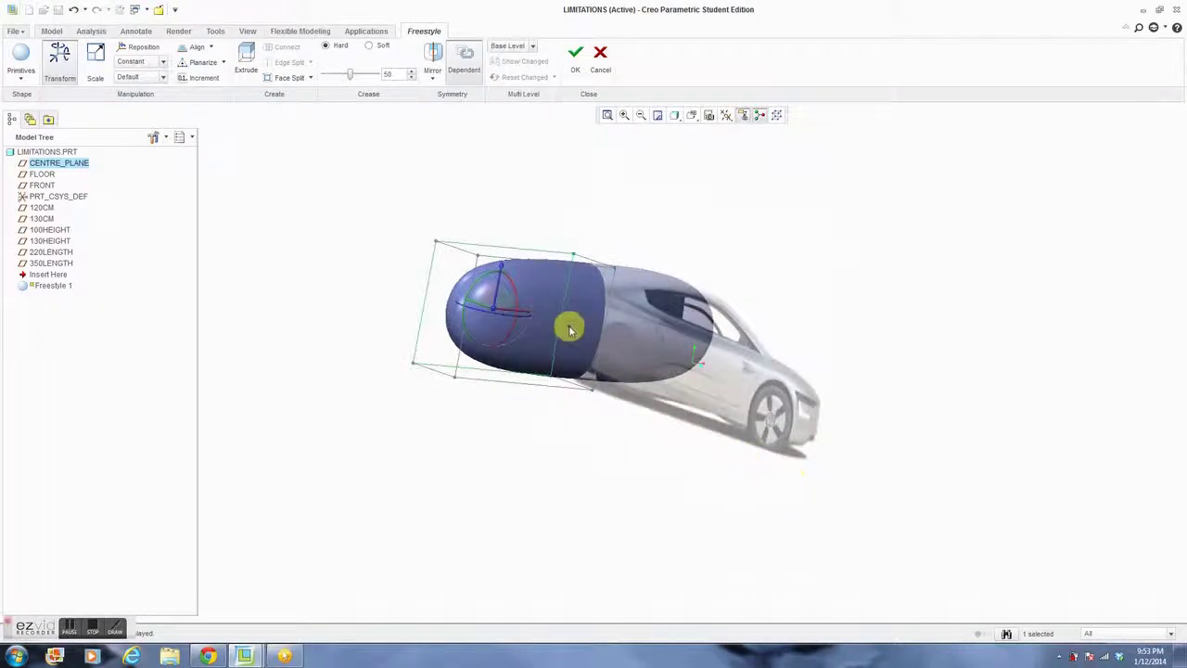
{"action": "left_click", "coordinate": [539, 511]}
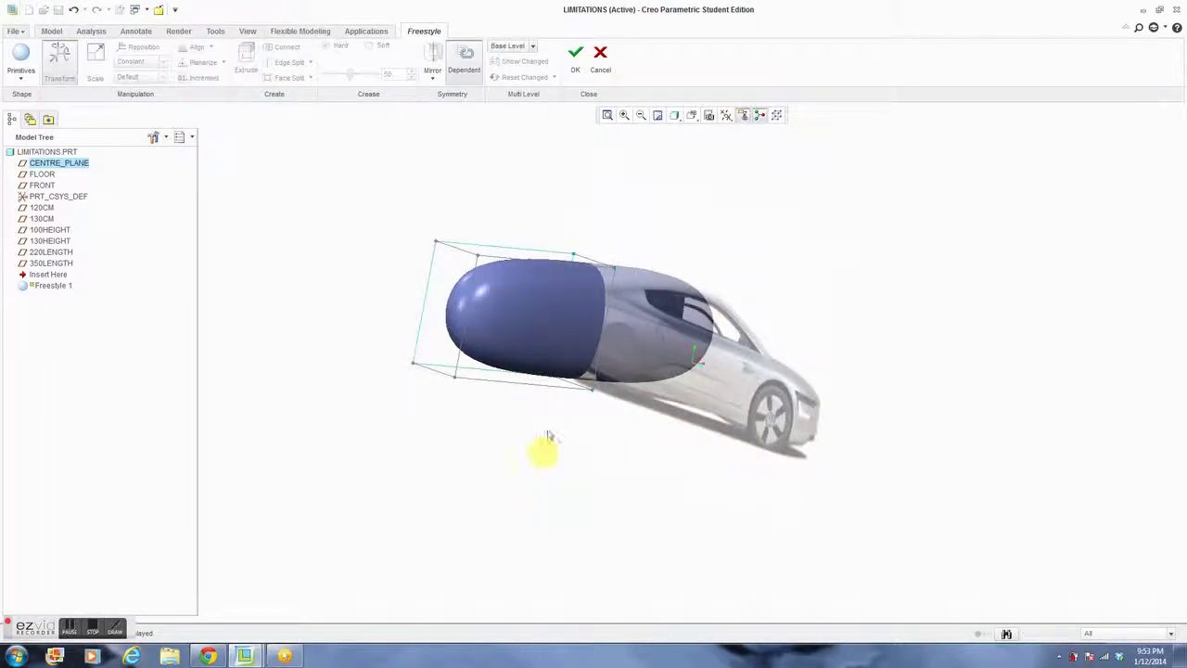
{"action": "left_click", "coordinate": [545, 347]}
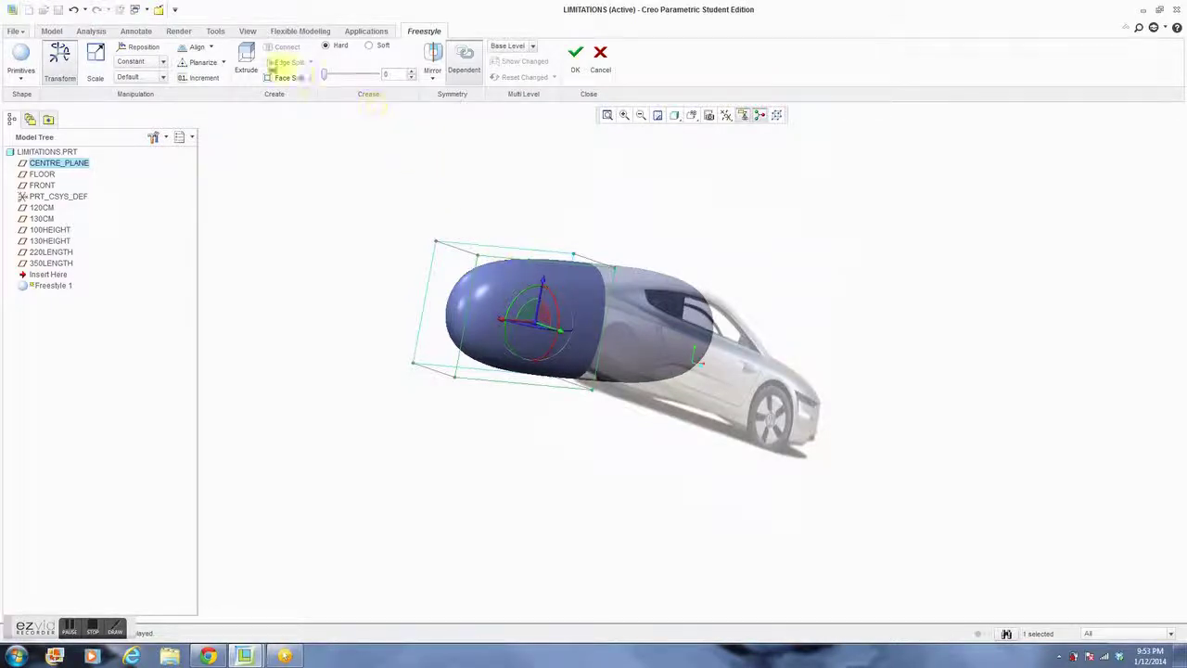
{"action": "left_click", "coordinate": [248, 58]}
{"action": "left_click", "coordinate": [248, 58]}
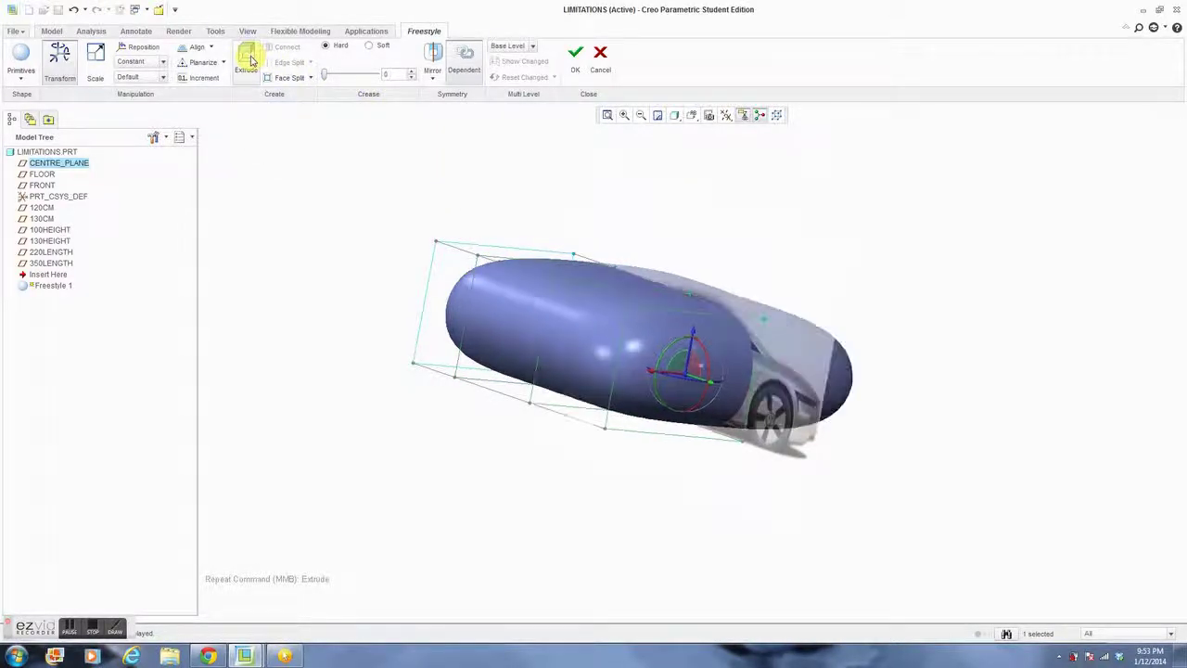
{"action": "left_click", "coordinate": [248, 58]}
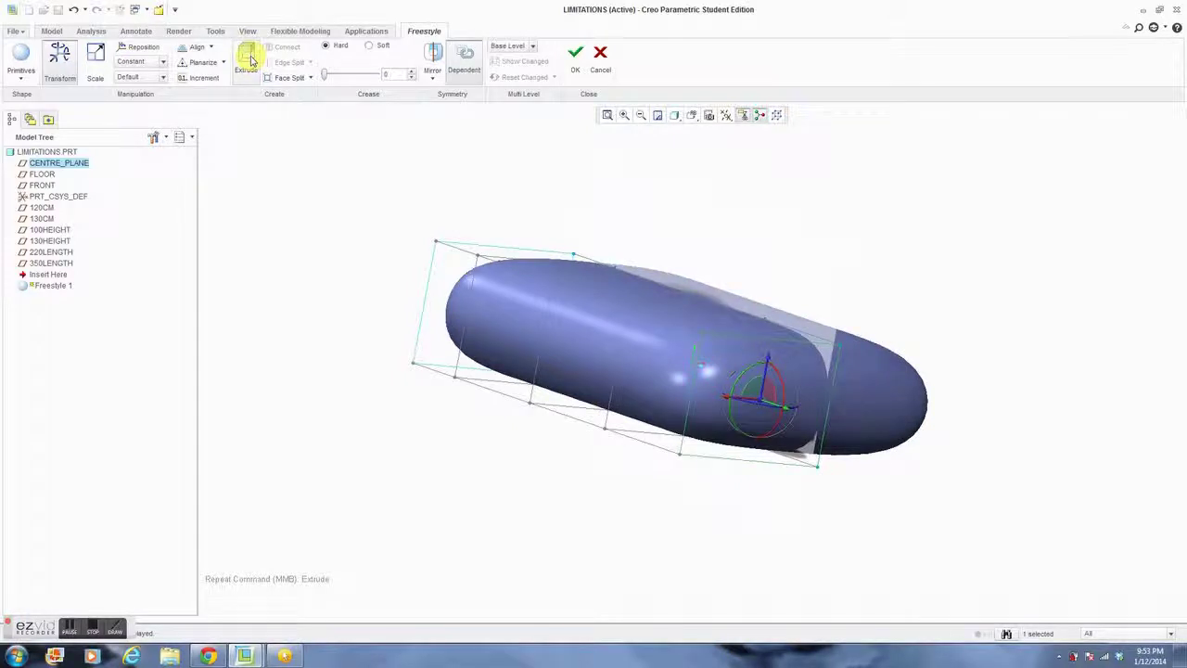
In the side view, select the whole upper side of the control mesh and lower it to the base of the car's windows.
{"action": "left_click", "coordinate": [690, 114]}
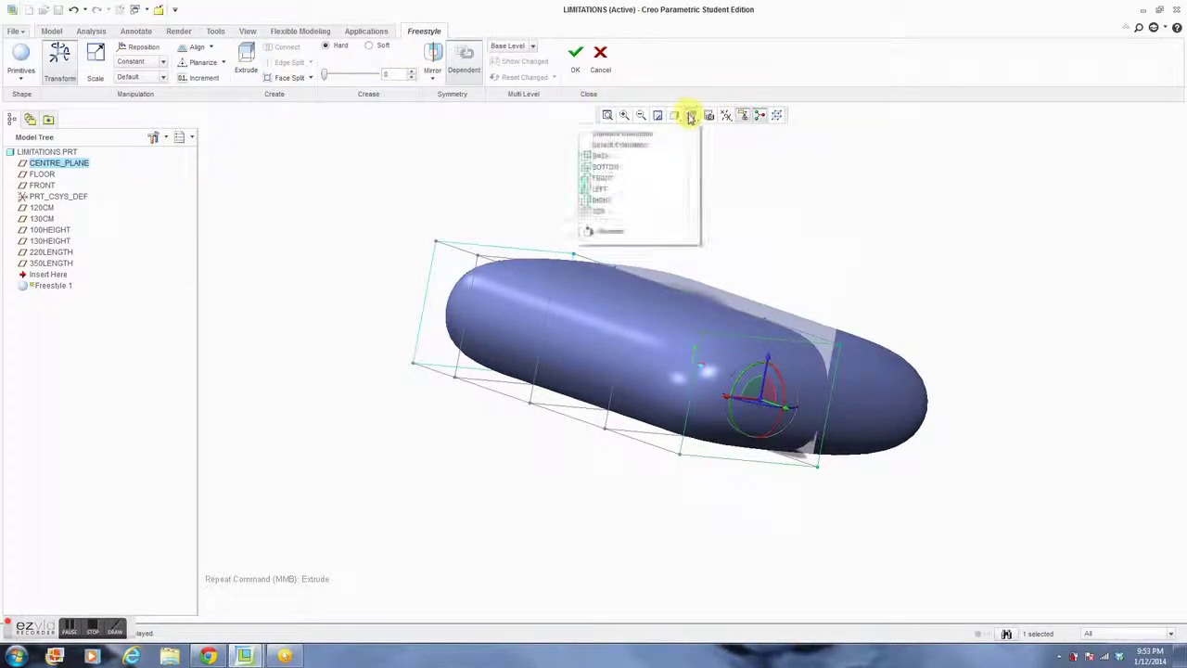
{"action": "left_click", "coordinate": [634, 188]}
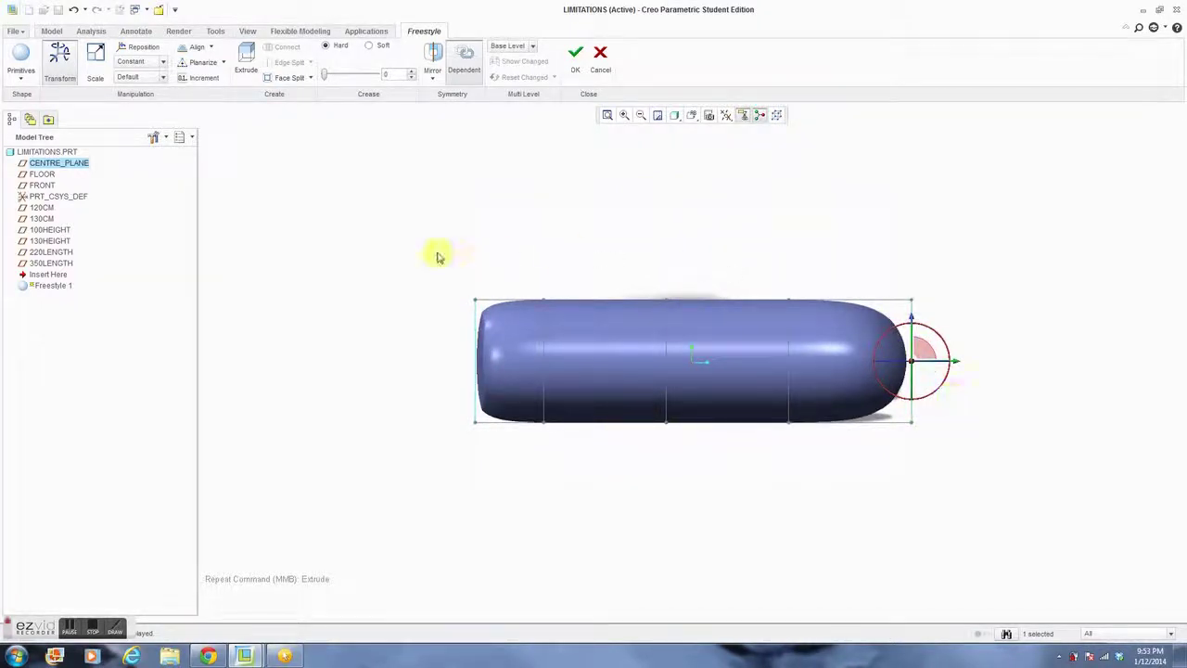
{"action": "left_click_drag", "start_coordinate": [436, 252], "coordinate": [930, 311]}
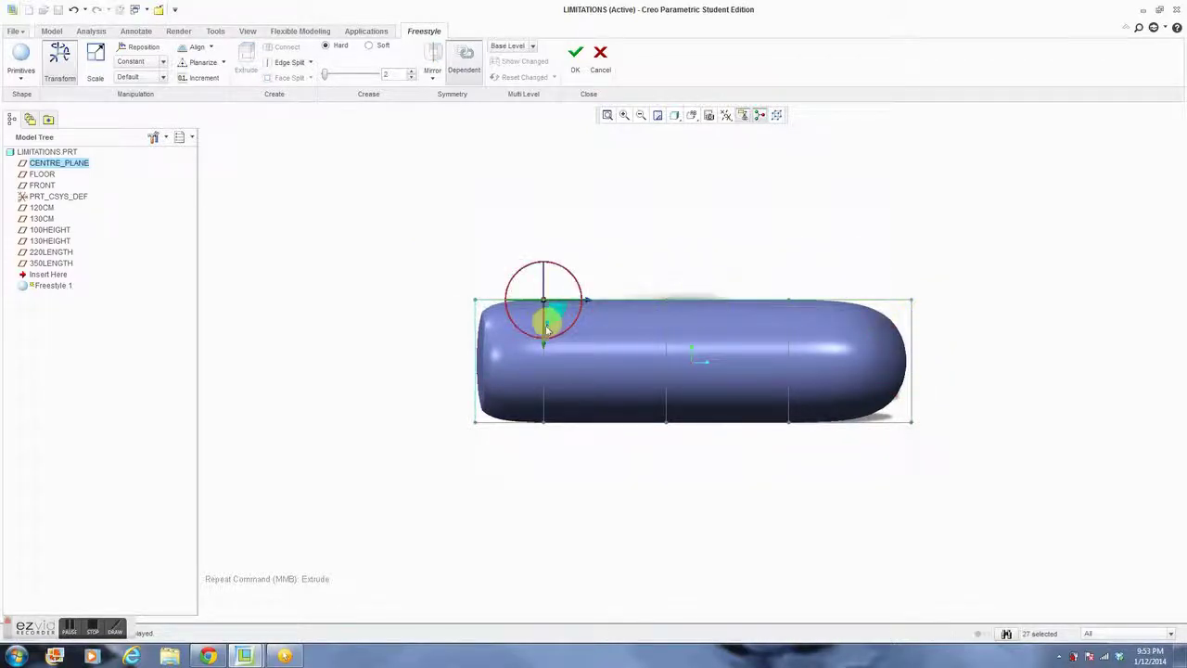
{"action": "left_click_drag", "start_coordinate": [545, 347], "coordinate": [543, 374]}
{"action": "left_click", "coordinate": [840, 563]}
Select the whole lower side of the control mesh and raise it slightly towards the car's underside.
{"action": "left_click_drag", "start_coordinate": [950, 414], "coordinate": [389, 465]}
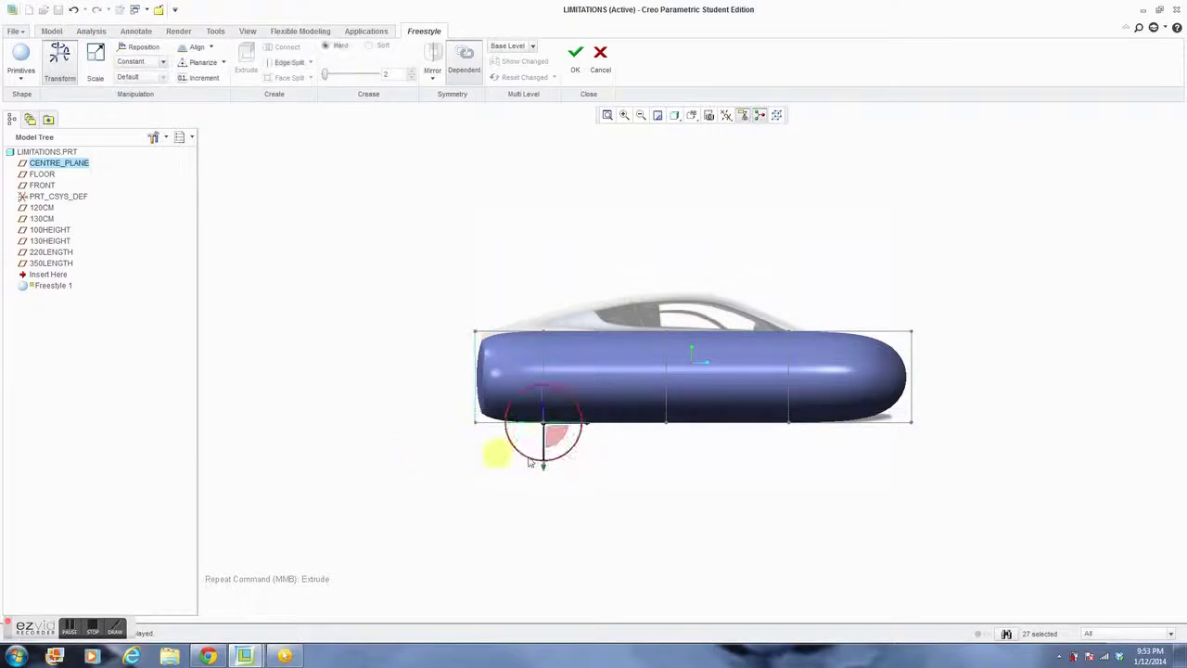
{"action": "mouse_move", "coordinate": [545, 471]}
{"action": "left_mouse_down"}
{"action": "mouse_move", "coordinate": [551, 436]}
{"action": "mouse_move", "coordinate": [554, 458]}
{"action": "left_mouse_up"}
{"action": "left_click", "coordinate": [768, 491]}
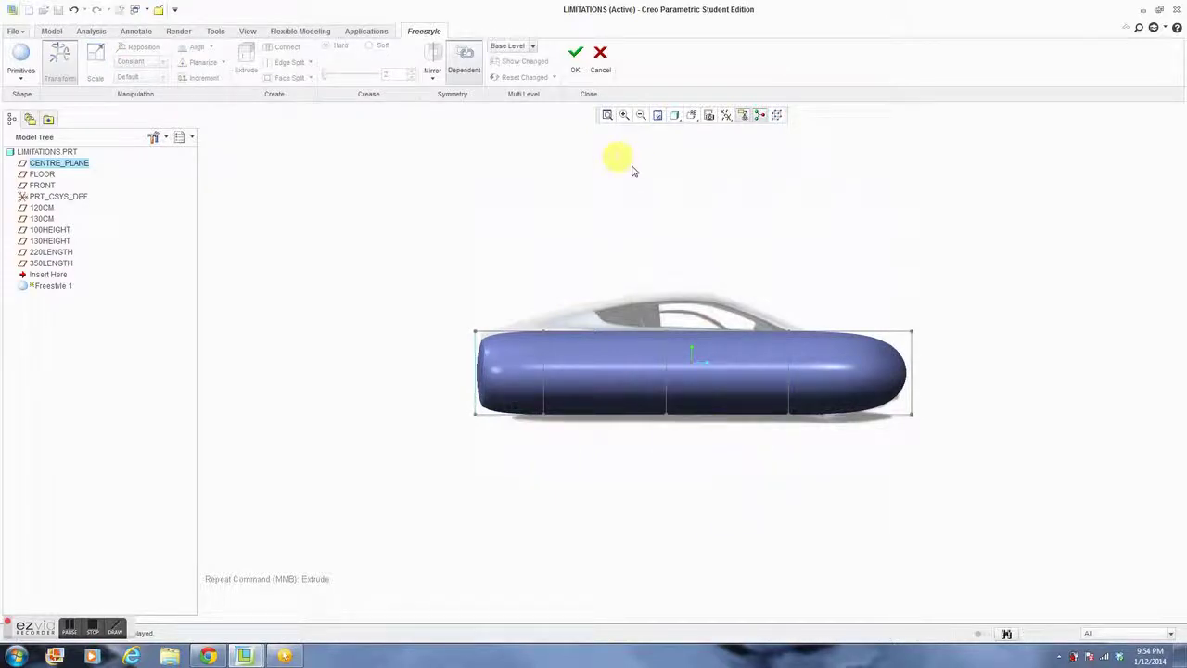
{"action": "left_click_drag", "start_coordinate": [869, 440], "coordinate": [711, 393]}
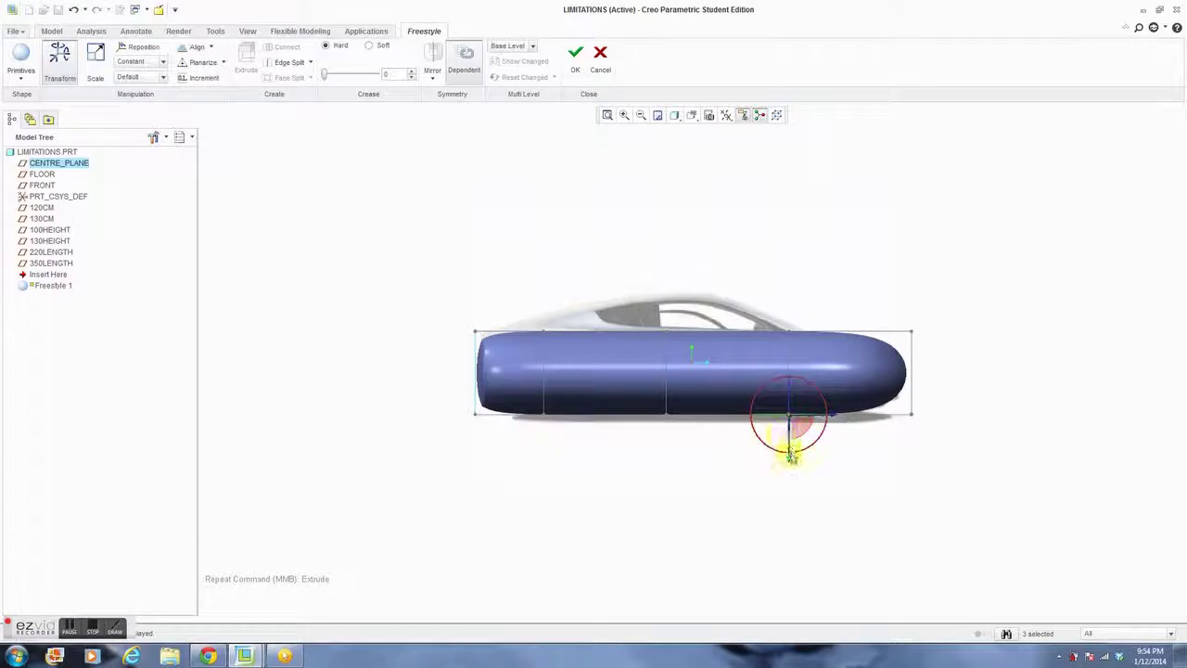
{"action": "mouse_move", "coordinate": [790, 455]}
{"action": "left_mouse_down"}
{"action": "mouse_move", "coordinate": [789, 426]}
{"action": "mouse_move", "coordinate": [792, 457]}
{"action": "left_mouse_up"}
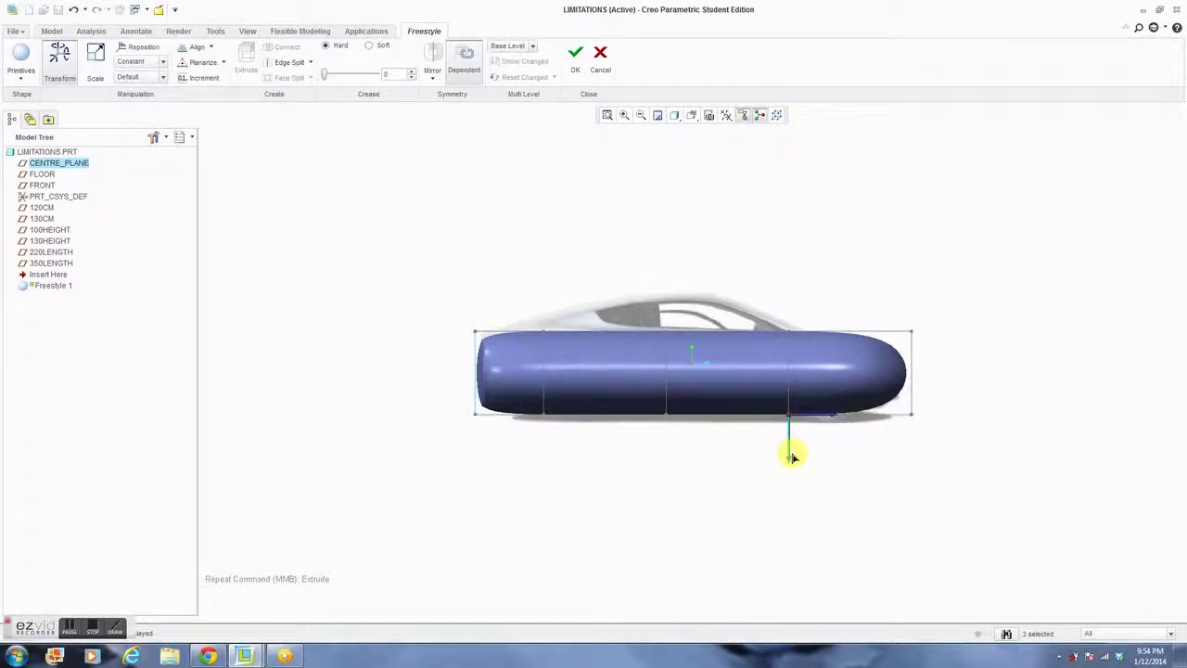
{"action": "left_click", "coordinate": [693, 461]}
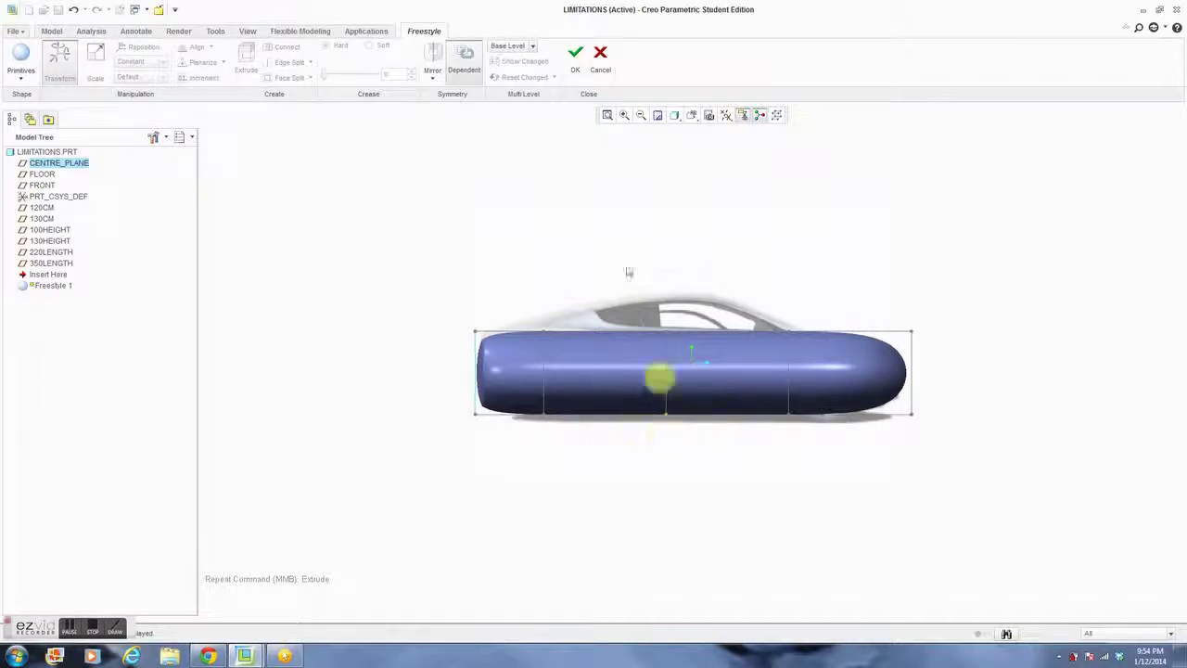
{"action": "left_click", "coordinate": [533, 46]}
{"action": "left_click", "coordinate": [510, 59]}
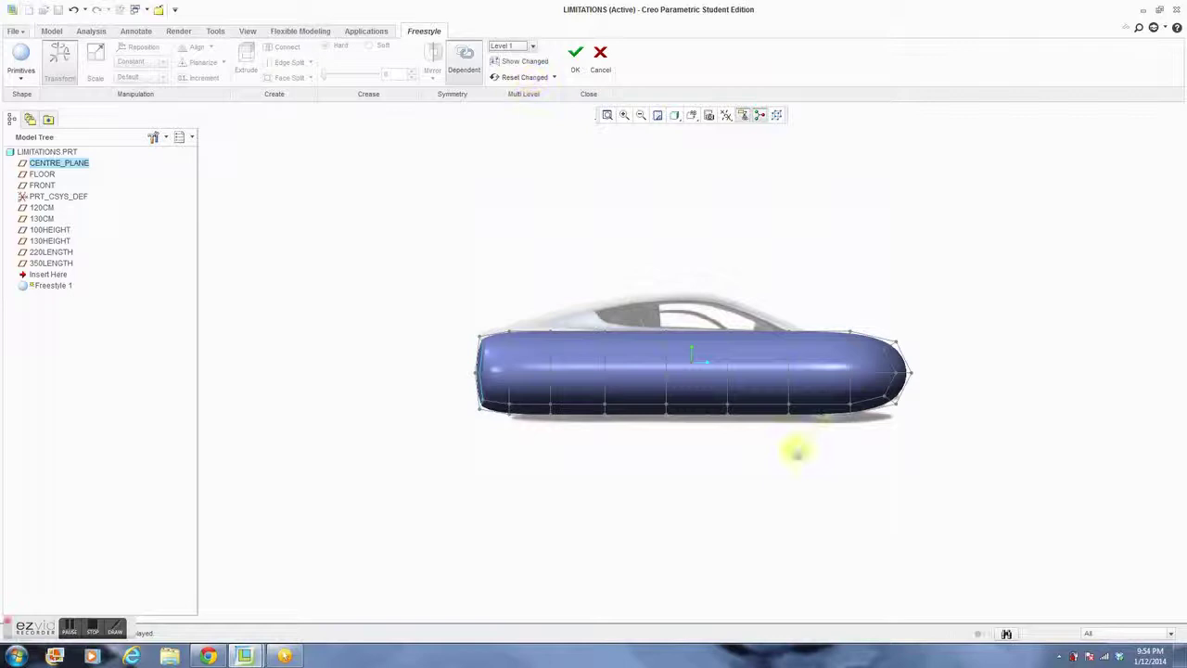
{"action": "left_click", "coordinate": [533, 46]}
{"action": "left_click", "coordinate": [519, 58]}
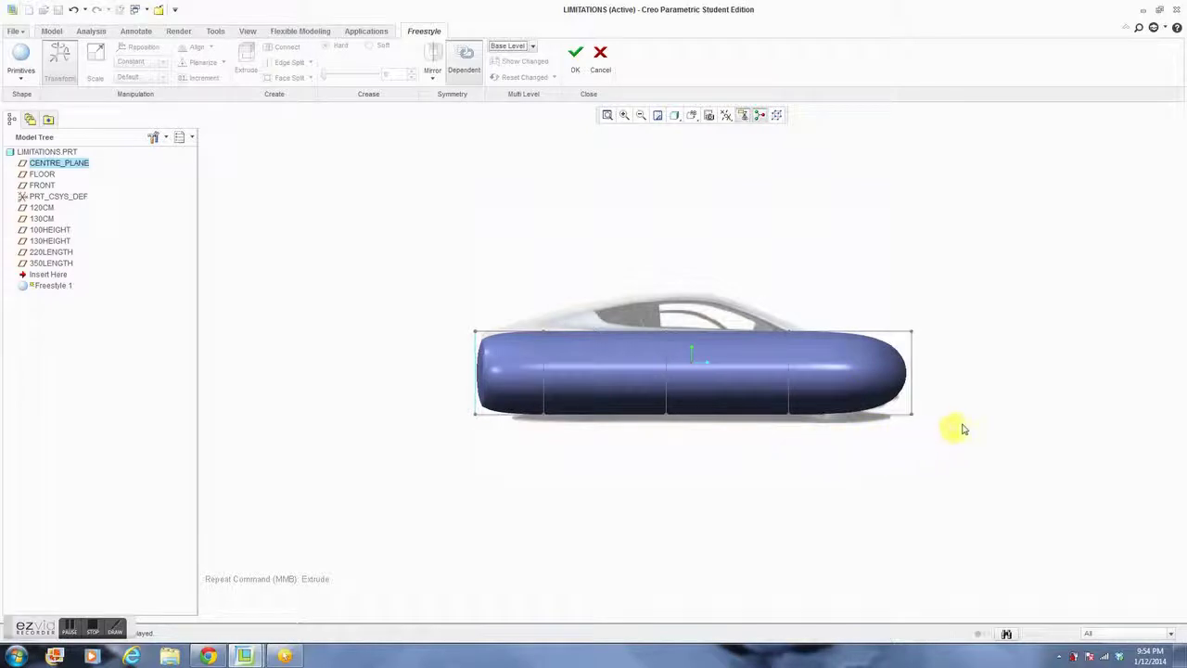
Select the complete underside of the control mesh again and raise it a little further, to the car's sill line.
{"action": "left_click_drag", "start_coordinate": [965, 405], "coordinate": [423, 456]}
{"action": "mouse_move", "coordinate": [547, 456]}
{"action": "left_mouse_down"}
{"action": "mouse_move", "coordinate": [556, 442]}
{"action": "mouse_move", "coordinate": [565, 453]}
{"action": "left_mouse_up"}
{"action": "left_click", "coordinate": [683, 466]}
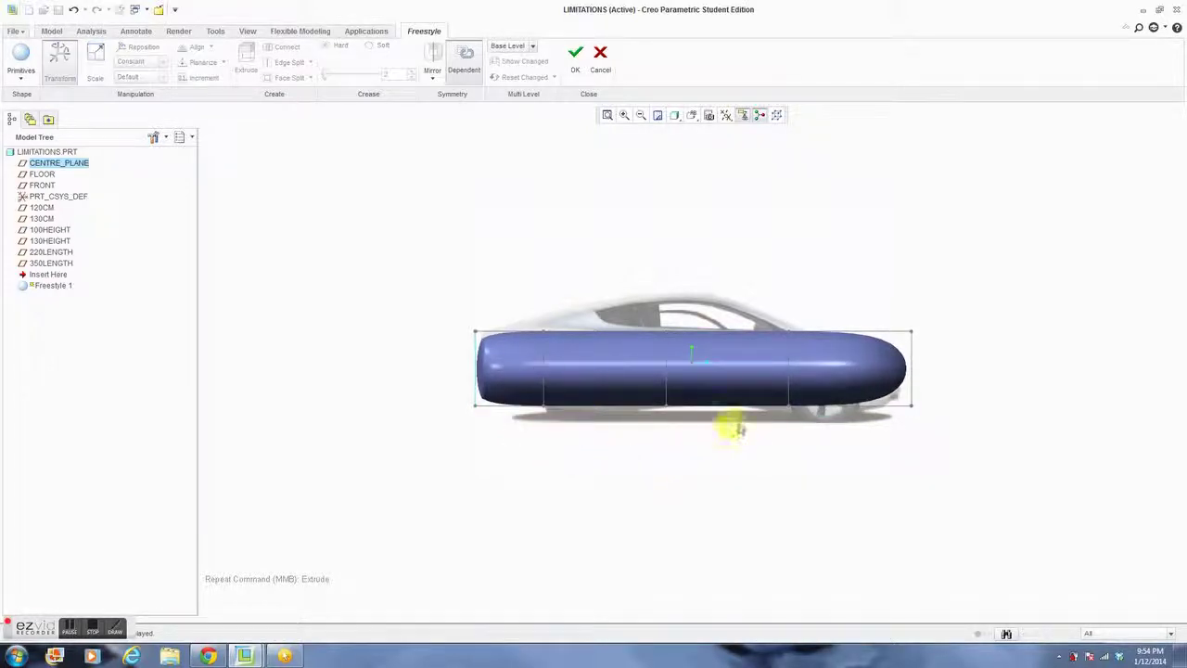
{"action": "left_click", "coordinate": [689, 401]}
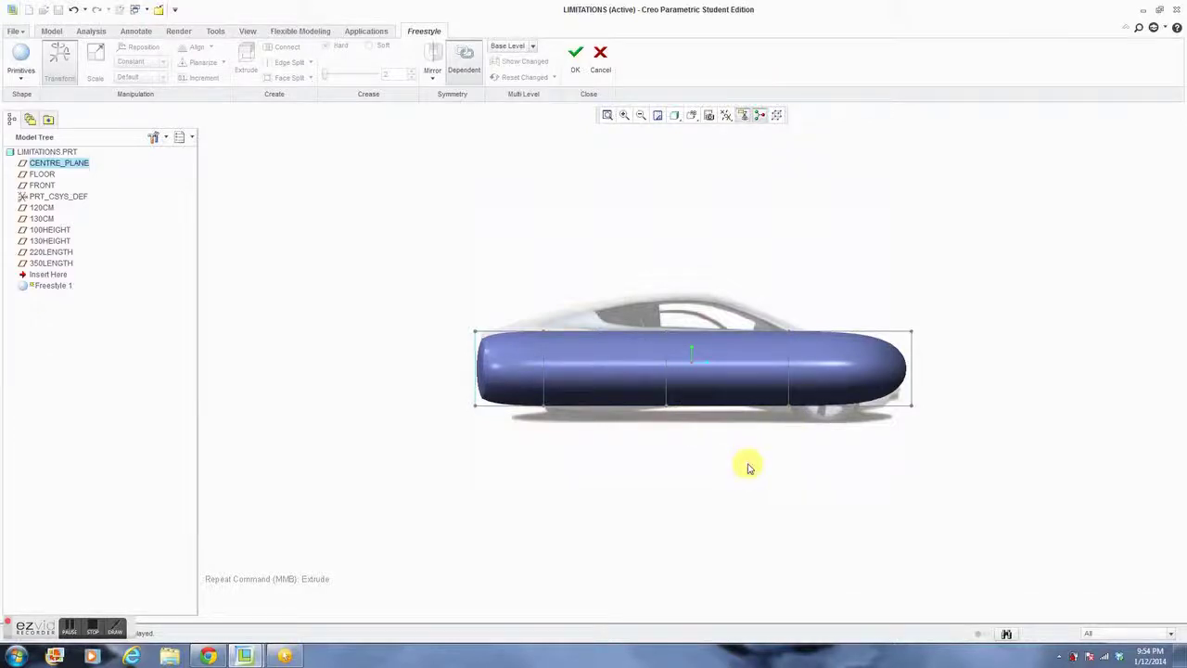
Select the bottom mesh face just behind the front wheel and, in the LEFT view, fine-tune its height along the sill.
{"action": "middle_click_drag", "start_coordinate": [747, 464], "coordinate": [748, 451]}
{"action": "left_click", "coordinate": [735, 399]}
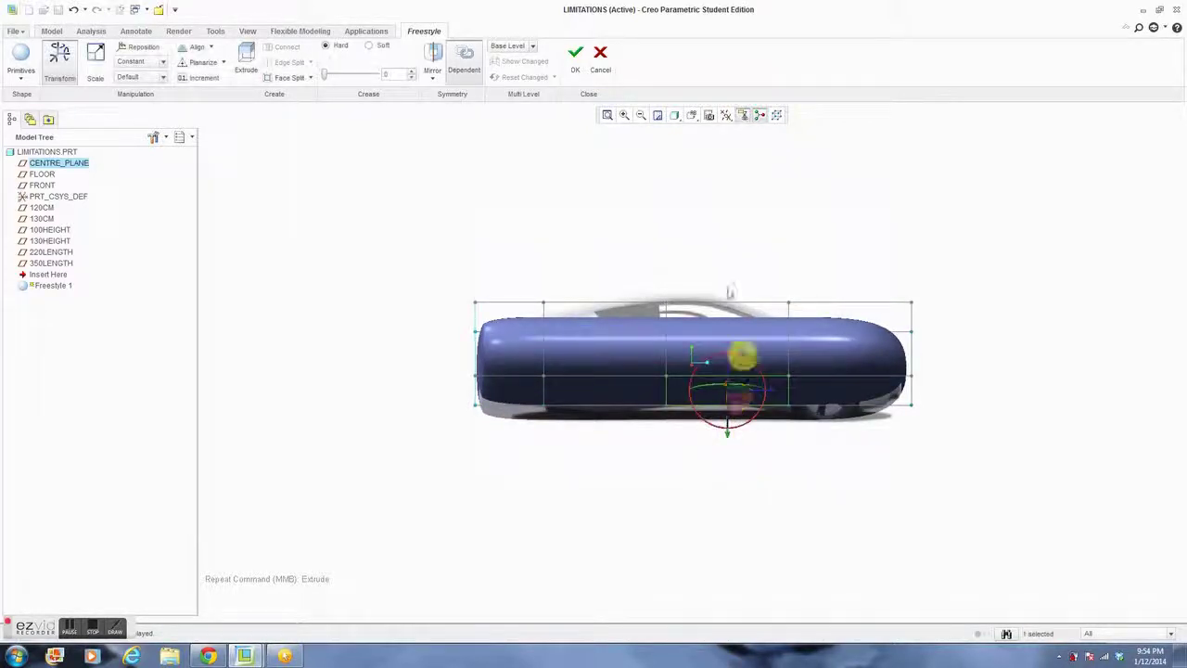
{"action": "left_click", "coordinate": [690, 115]}
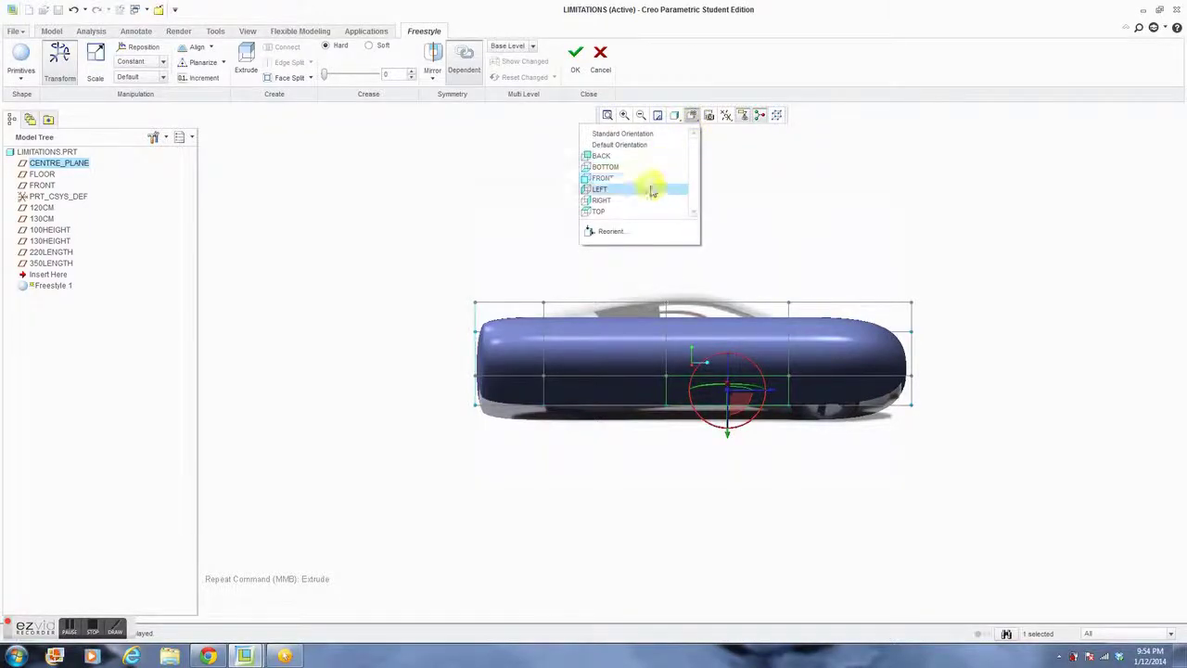
{"action": "left_click", "coordinate": [652, 191]}
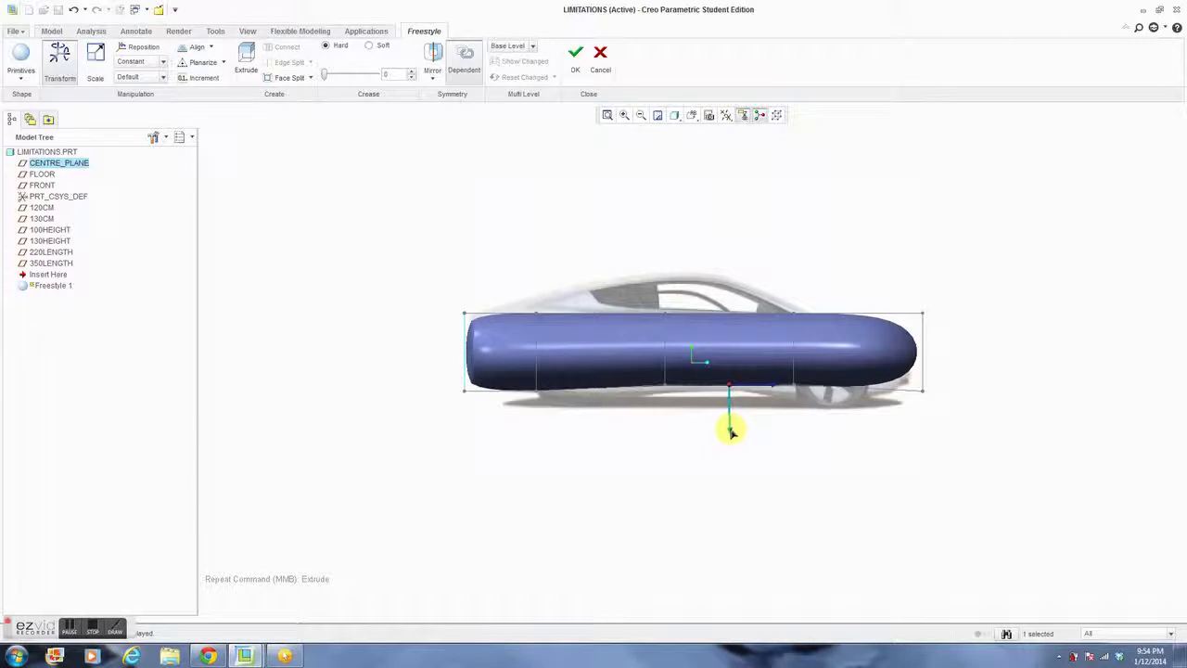
{"action": "left_click_drag", "start_coordinate": [731, 435], "coordinate": [733, 438]}
{"action": "left_click", "coordinate": [846, 423]}
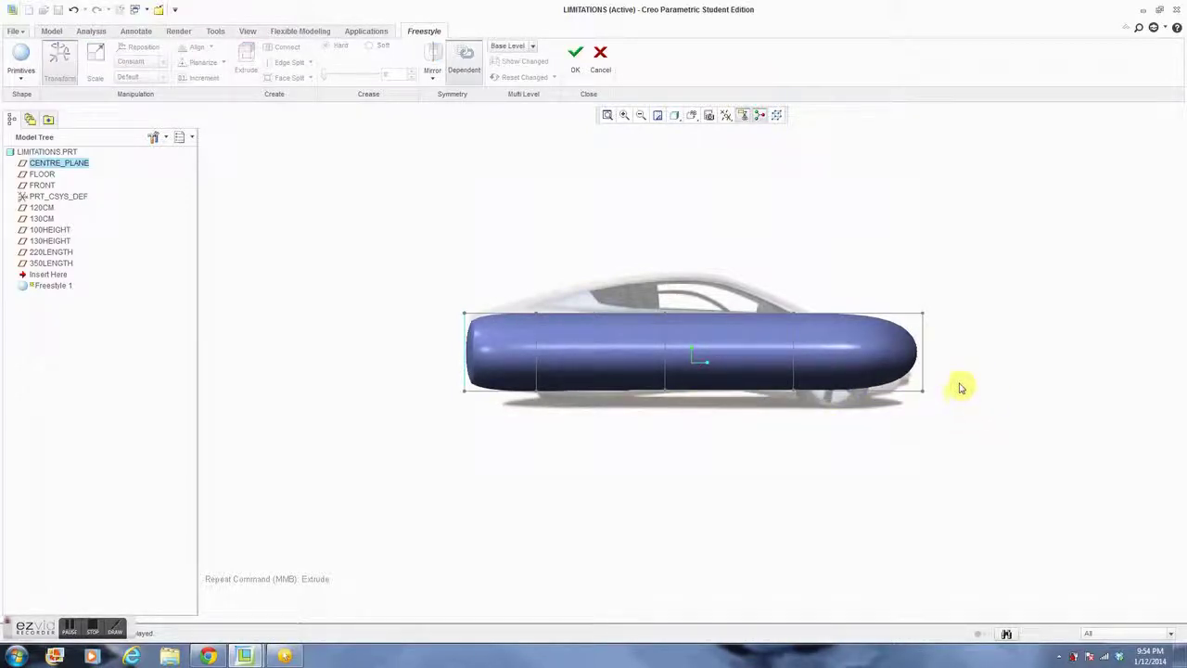
Select the lower front edge of the control mesh and move it down so the nose reaches the bottom of the car.
{"action": "left_click_drag", "start_coordinate": [956, 384], "coordinate": [879, 401]}
{"action": "left_click_drag", "start_coordinate": [924, 437], "coordinate": [927, 461]}
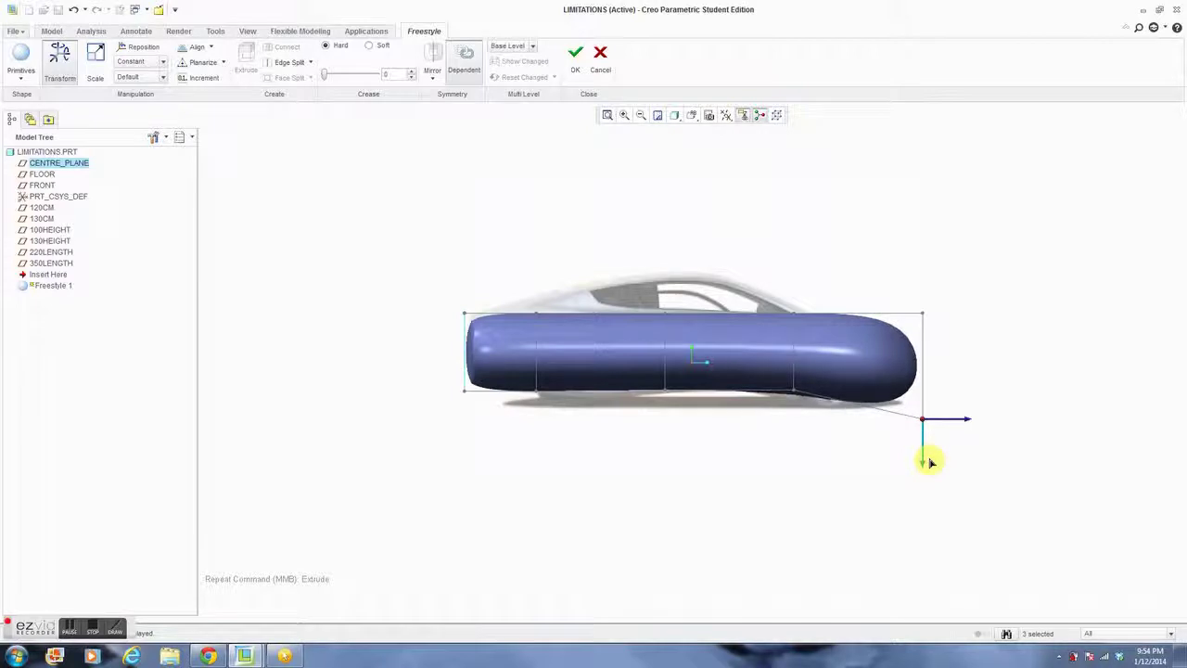
{"action": "left_click", "coordinate": [837, 476]}
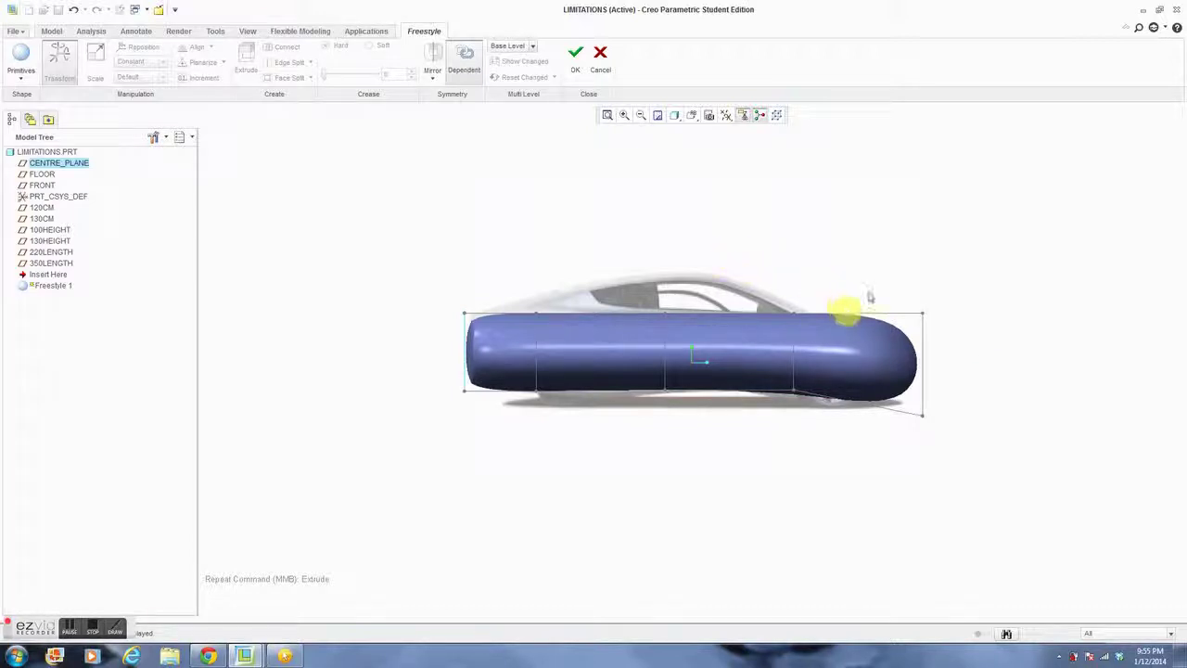
Select the top face at the front of the mesh and, in the LEFT view, lower it towards the bonnet line.
{"action": "middle_click_drag", "start_coordinate": [860, 252], "coordinate": [862, 270]}
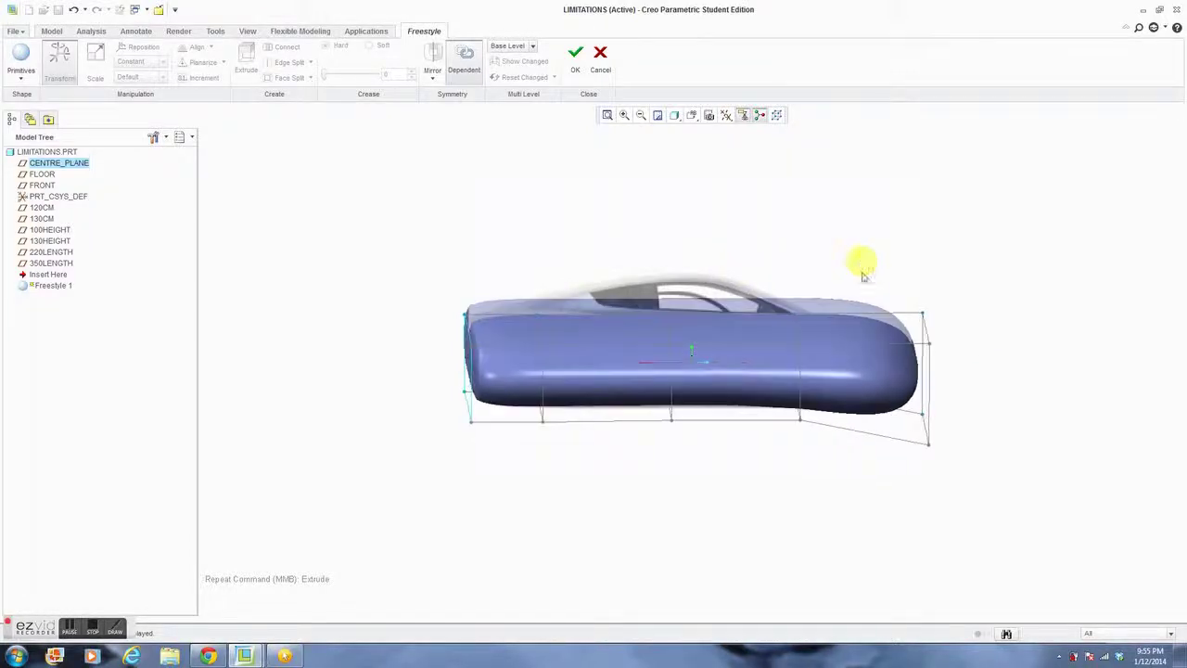
{"action": "left_click", "coordinate": [874, 326]}
{"action": "left_click", "coordinate": [692, 115]}
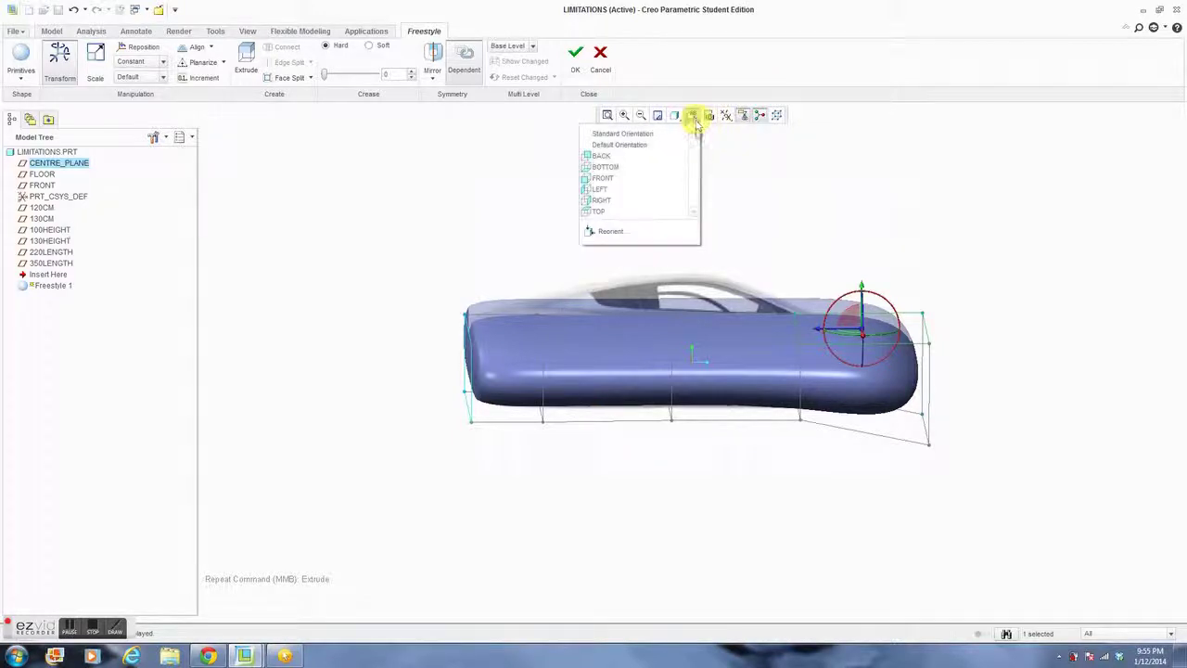
{"action": "left_click", "coordinate": [652, 187]}
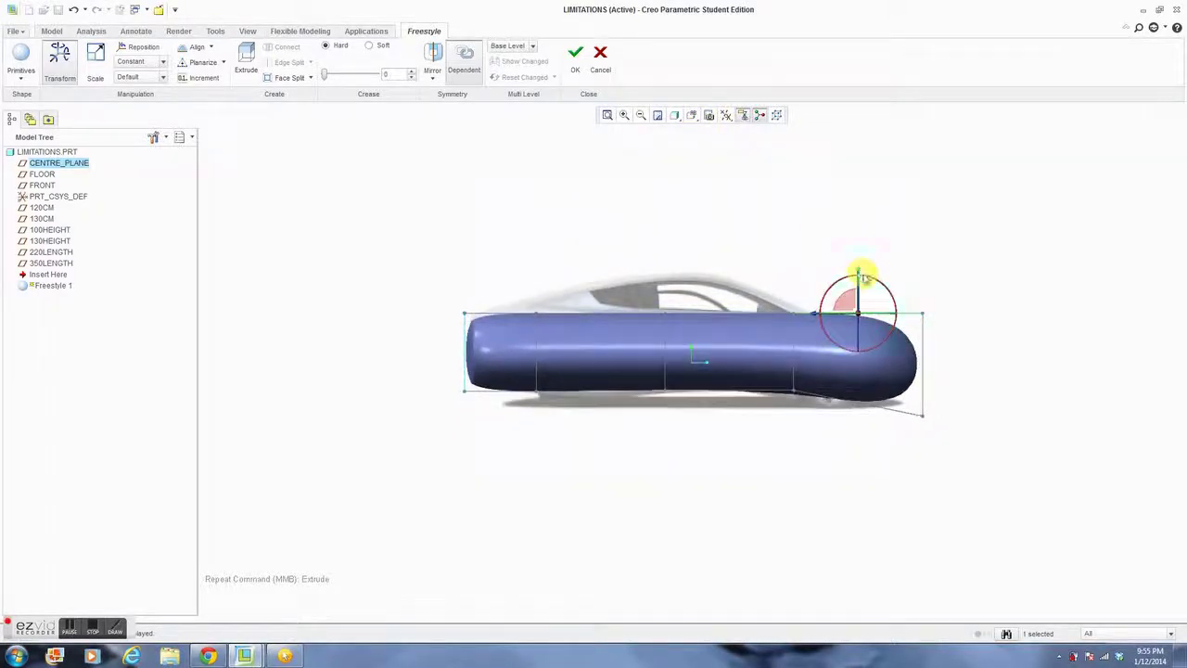
{"action": "left_click_drag", "start_coordinate": [859, 271], "coordinate": [867, 291]}
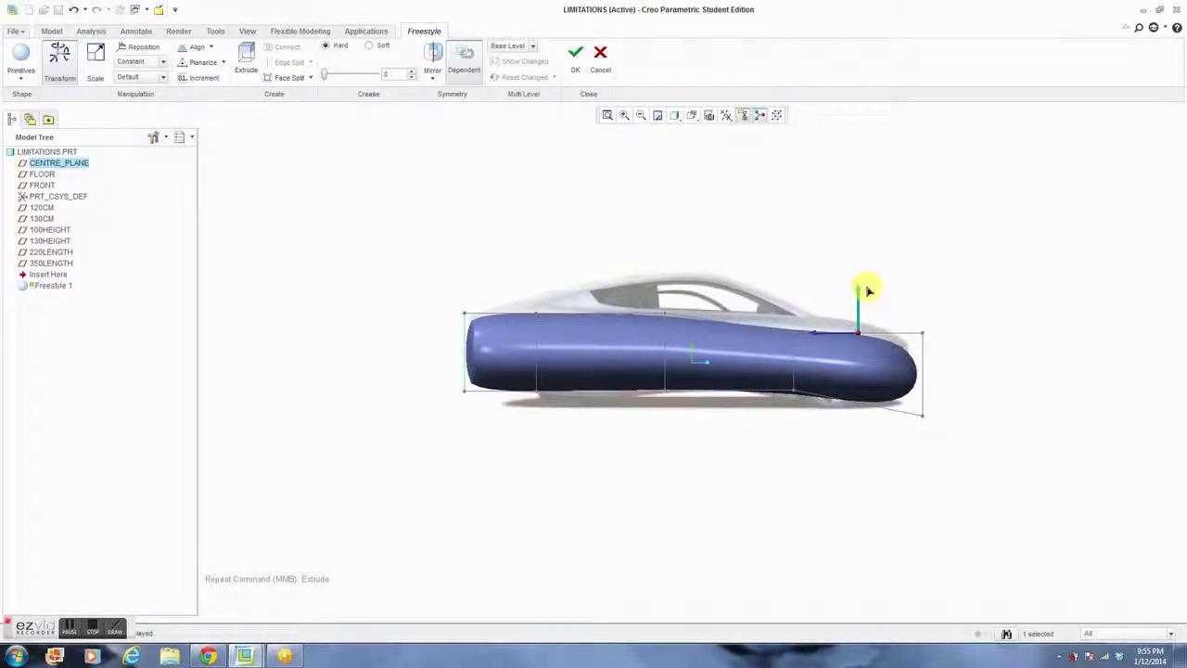
{"action": "left_click", "coordinate": [990, 325]}
Select the top mesh face just behind the bonnet and, in the LEFT view, raise it slightly to follow the window base.
{"action": "middle_click_drag", "start_coordinate": [745, 304], "coordinate": [747, 332]}
{"action": "left_click", "coordinate": [746, 333]}
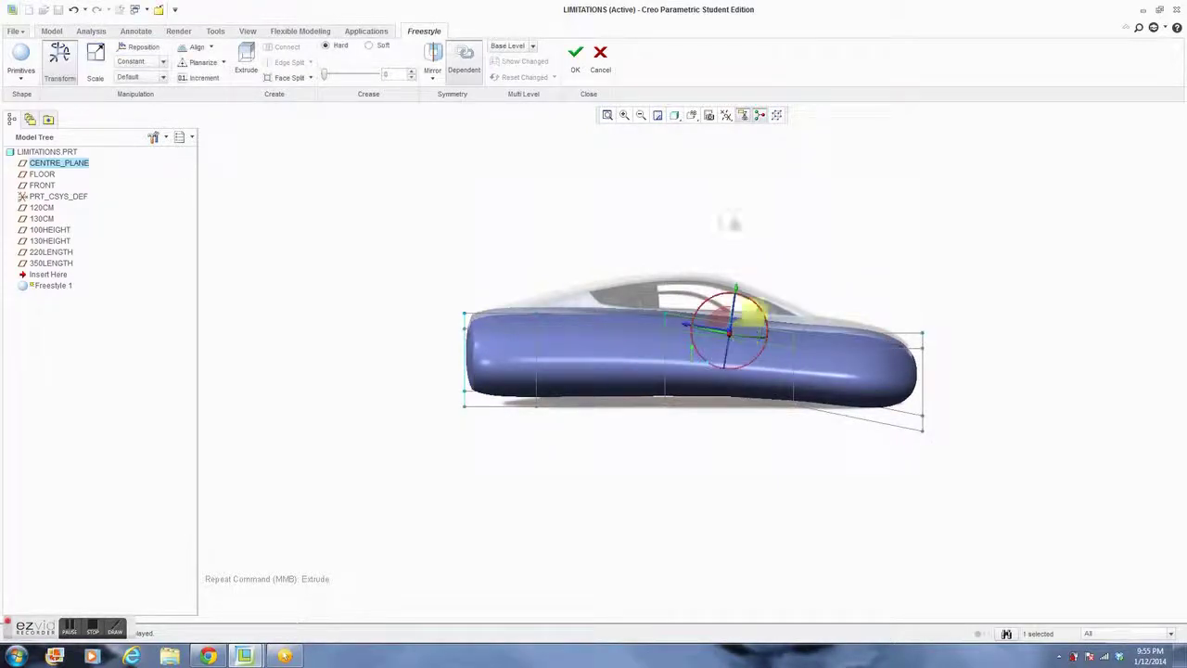
{"action": "left_click", "coordinate": [694, 121]}
{"action": "left_click", "coordinate": [662, 188]}
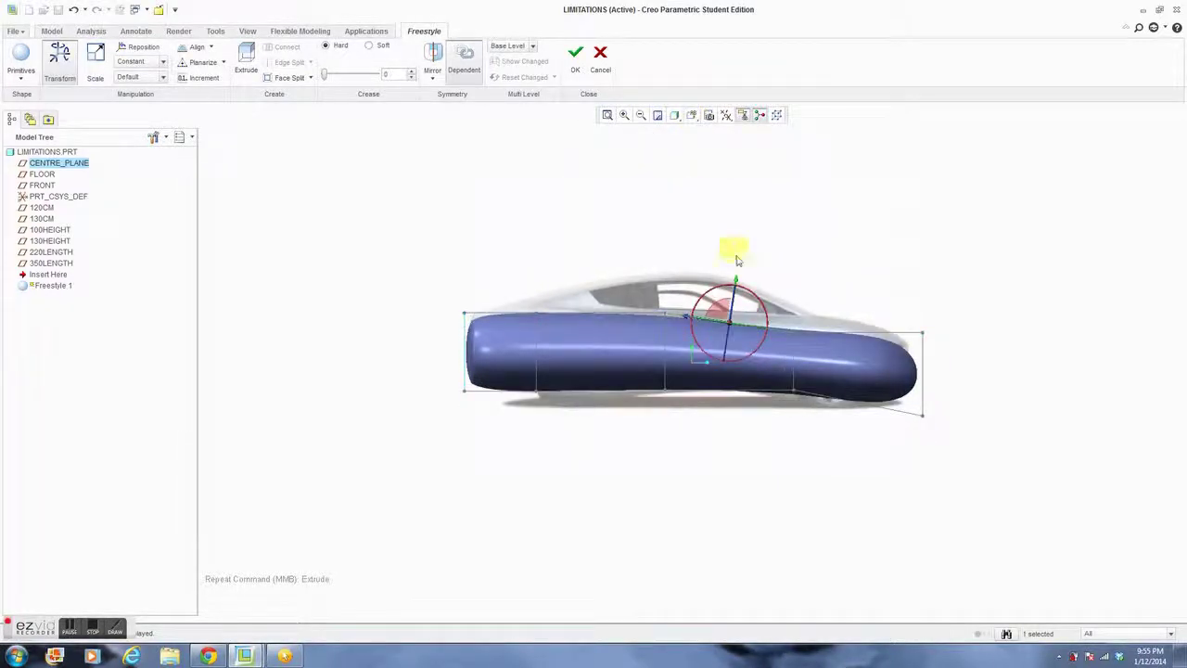
{"action": "mouse_move", "coordinate": [735, 286]}
{"action": "left_mouse_down"}
{"action": "mouse_move", "coordinate": [739, 274]}
{"action": "mouse_move", "coordinate": [741, 286]}
{"action": "left_mouse_up"}
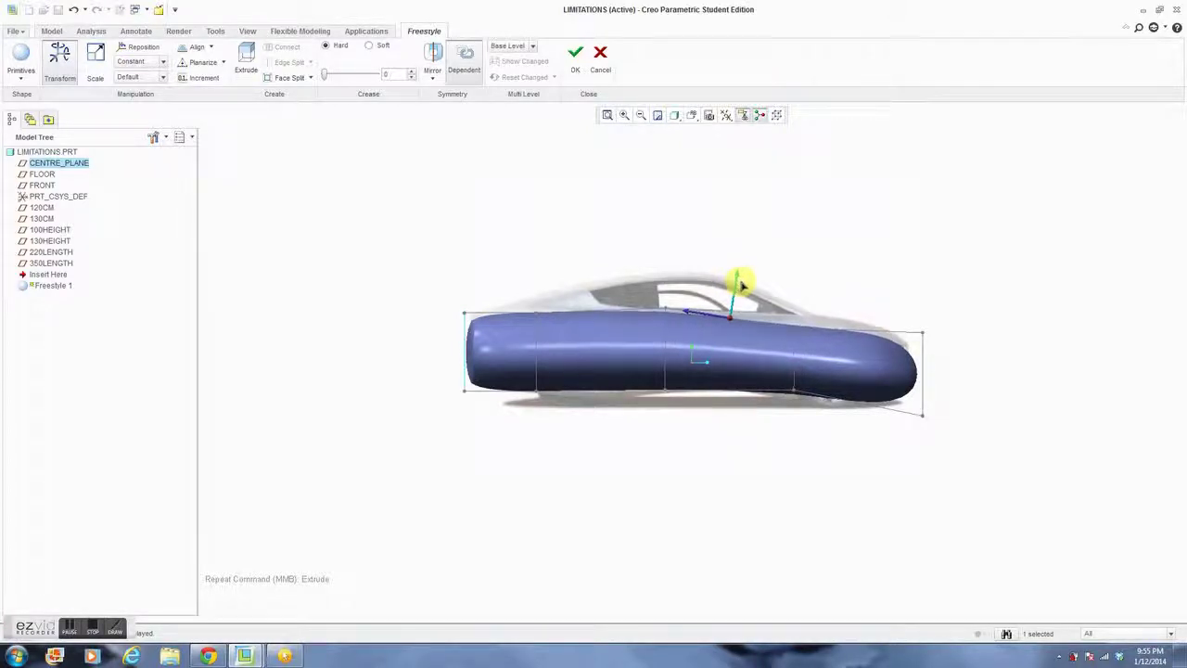
{"action": "left_click", "coordinate": [801, 479]}
Turn on the display of datum planes and accept the Freestyle shape.
{"action": "middle_click_drag", "start_coordinate": [990, 424], "coordinate": [849, 446]}
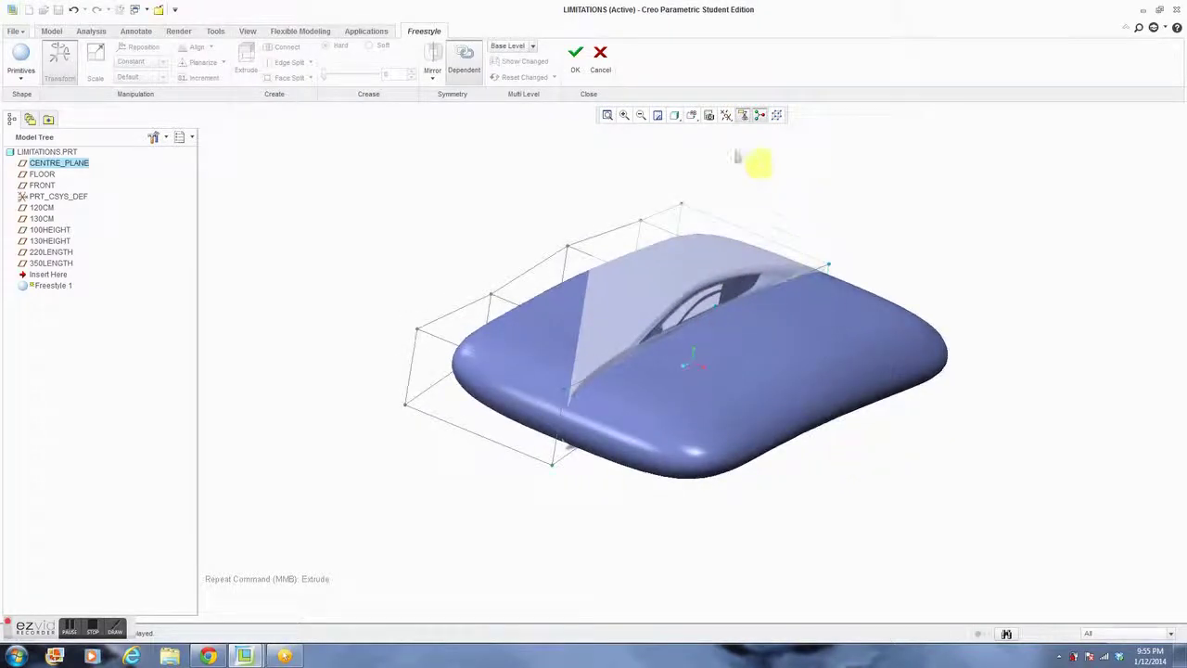
{"action": "left_click", "coordinate": [727, 118]}
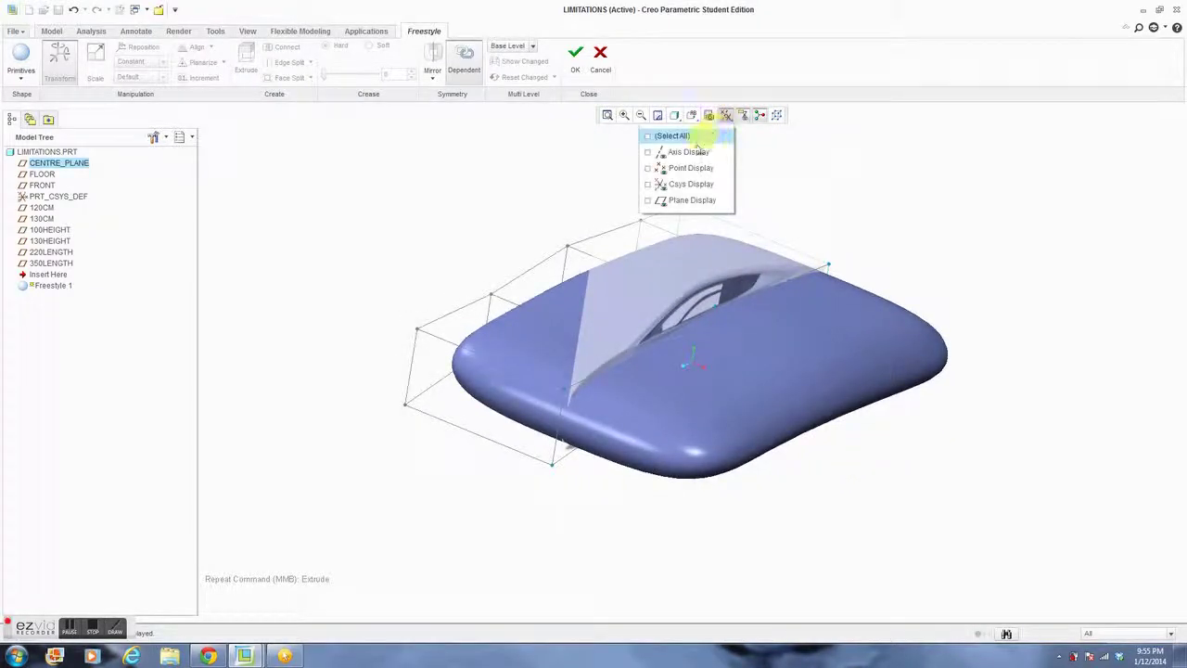
{"action": "left_click", "coordinate": [650, 201]}
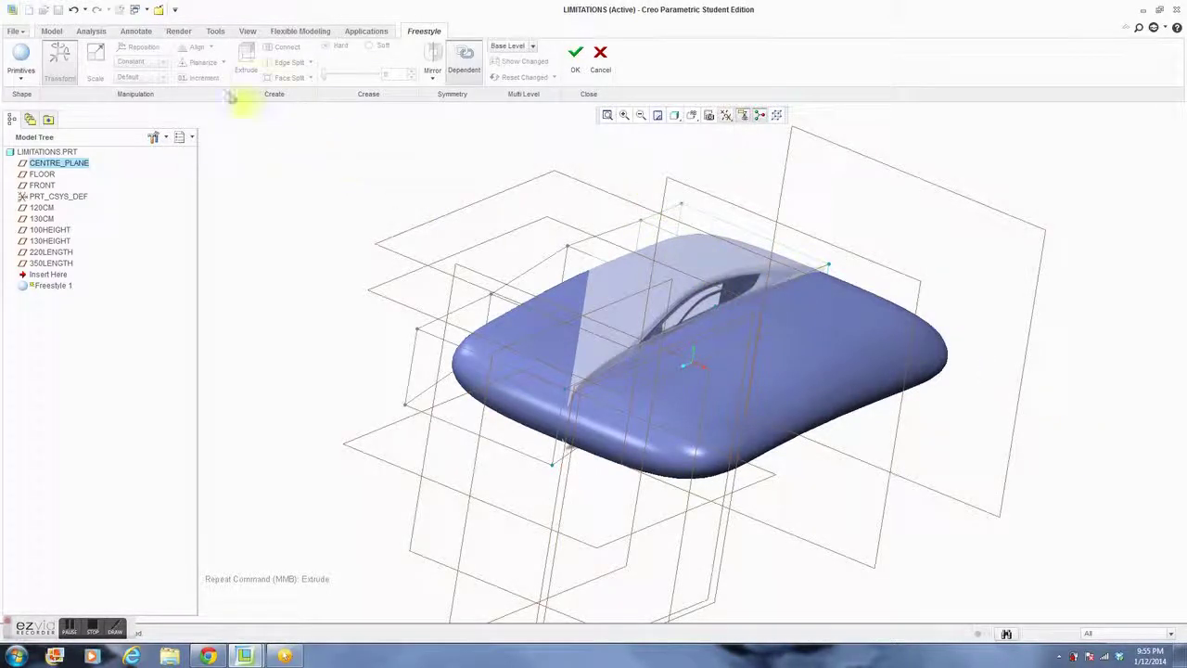
{"action": "left_click", "coordinate": [575, 56]}
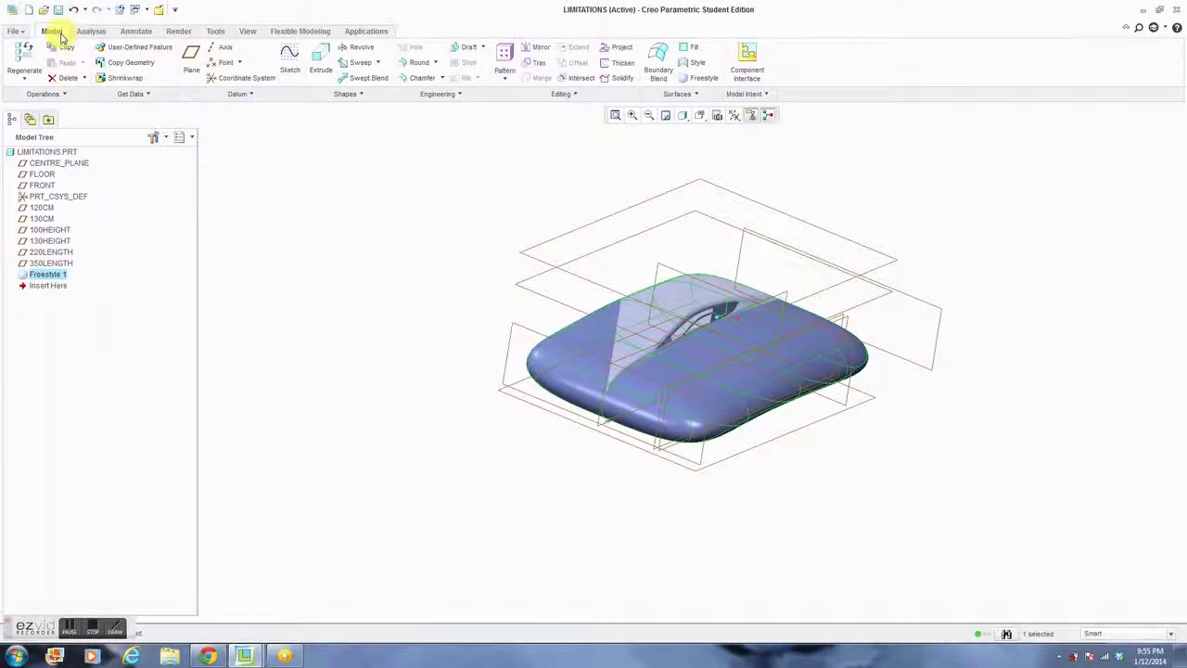
{"action": "left_click", "coordinate": [190, 66]}
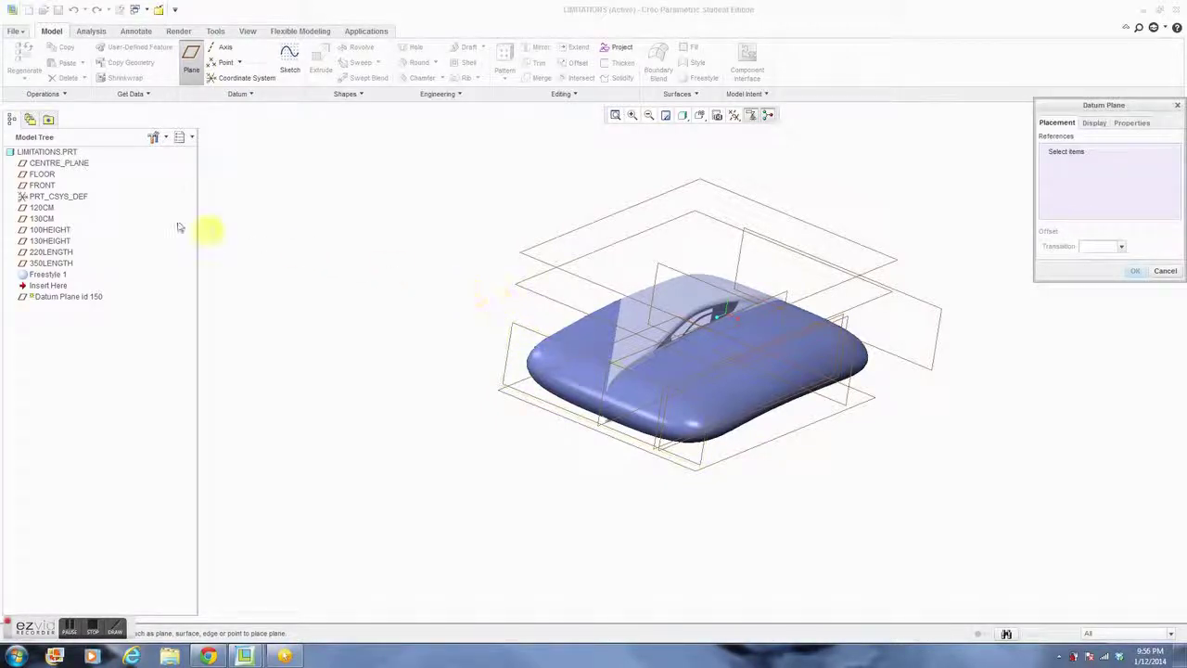
{"action": "left_click", "coordinate": [44, 186]}
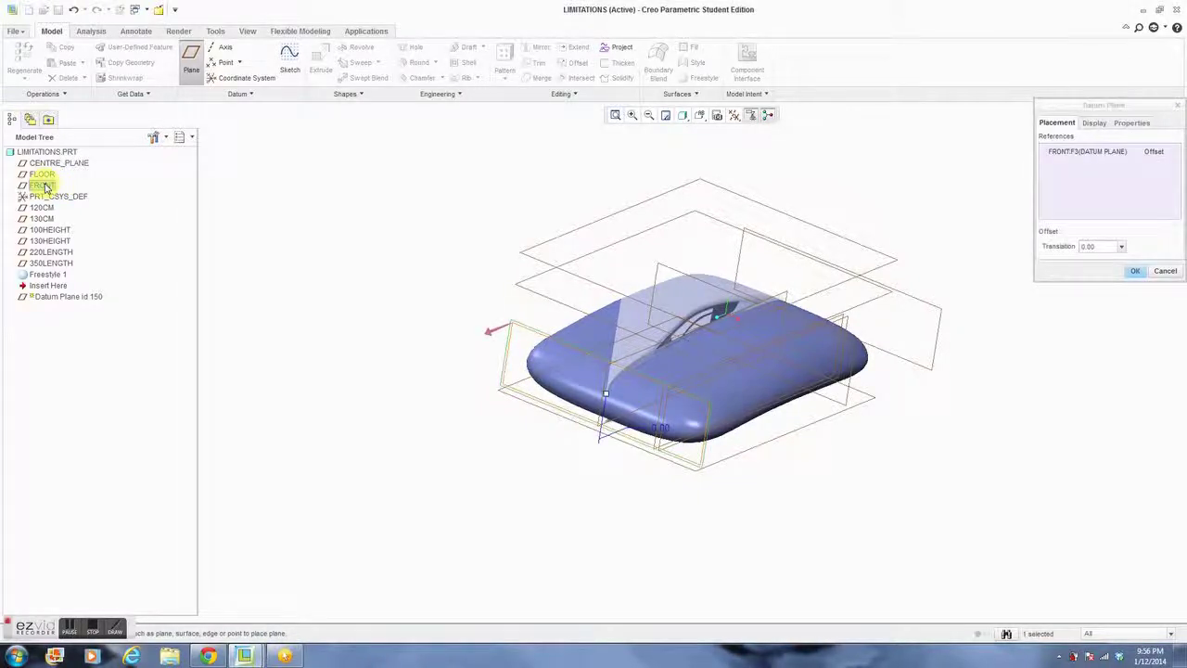
{"action": "left_click", "coordinate": [1169, 272]}
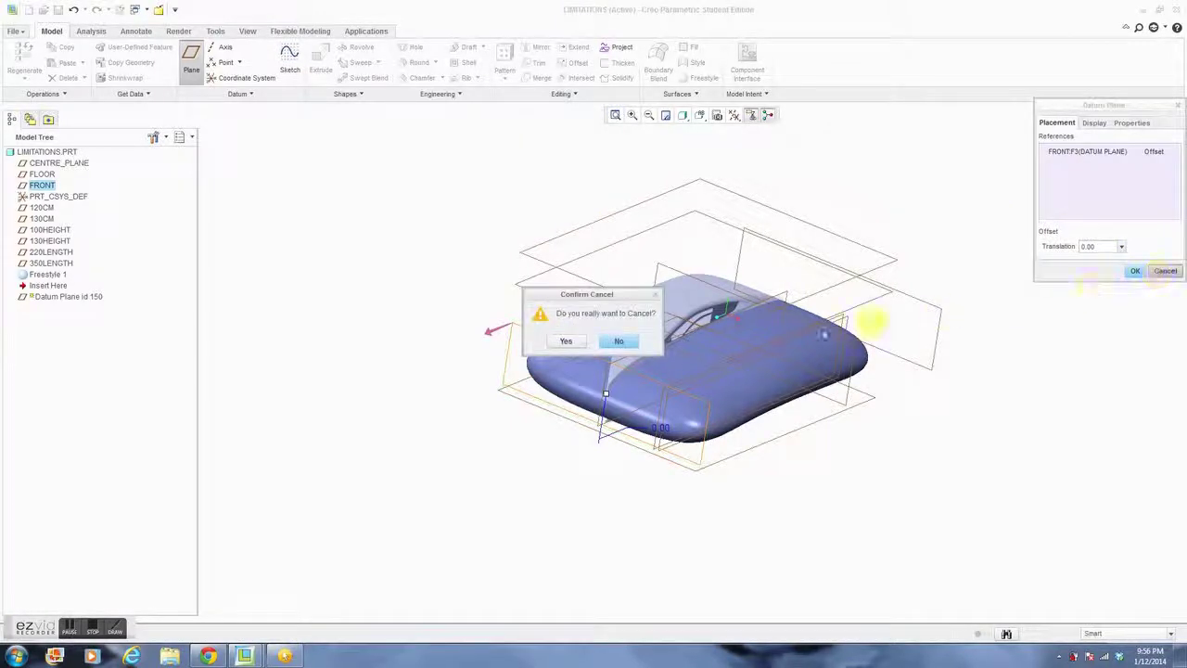
{"action": "left_click", "coordinate": [568, 341]}
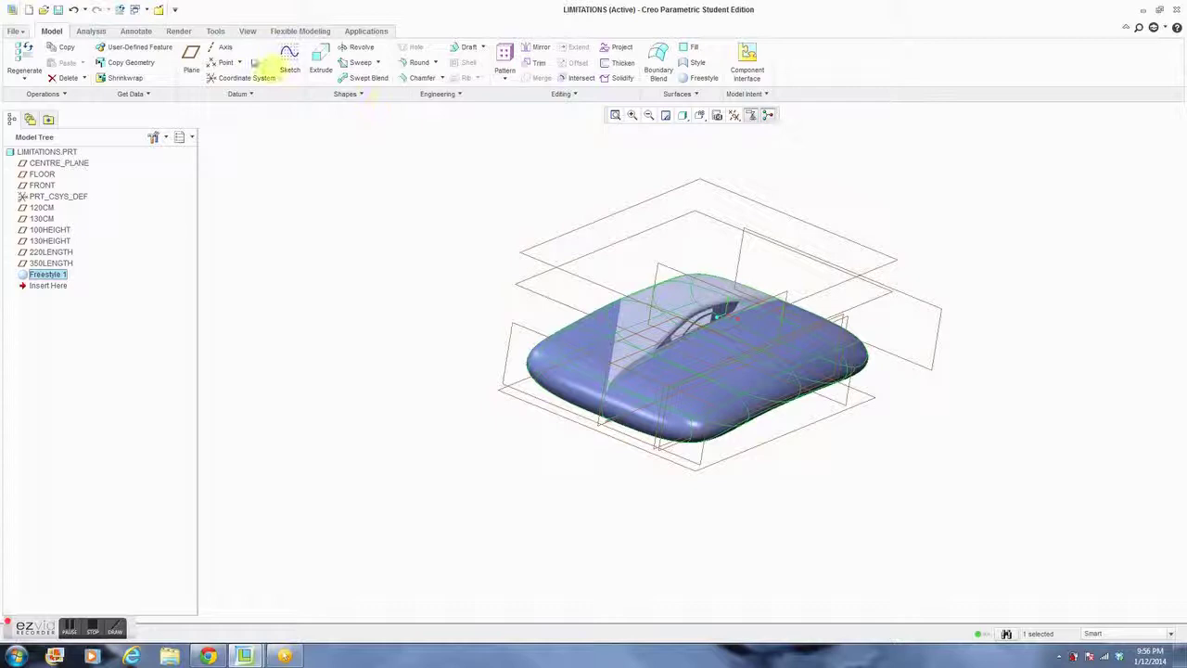
{"action": "left_click", "coordinate": [249, 32]}
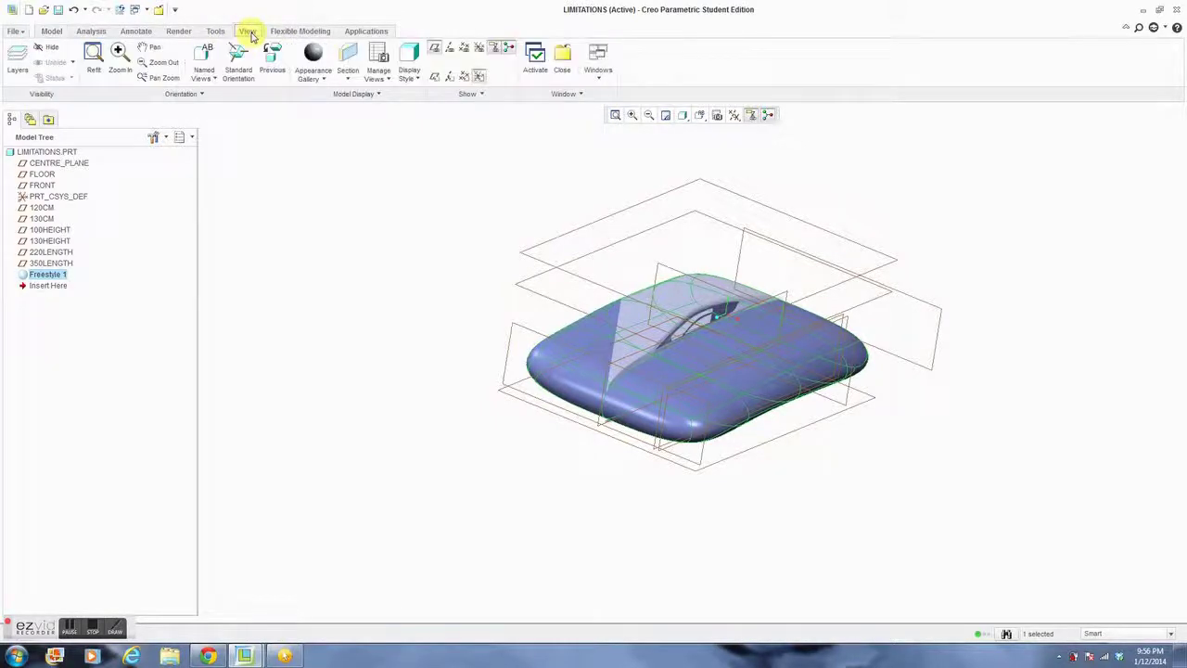
{"action": "left_click", "coordinate": [387, 97]}
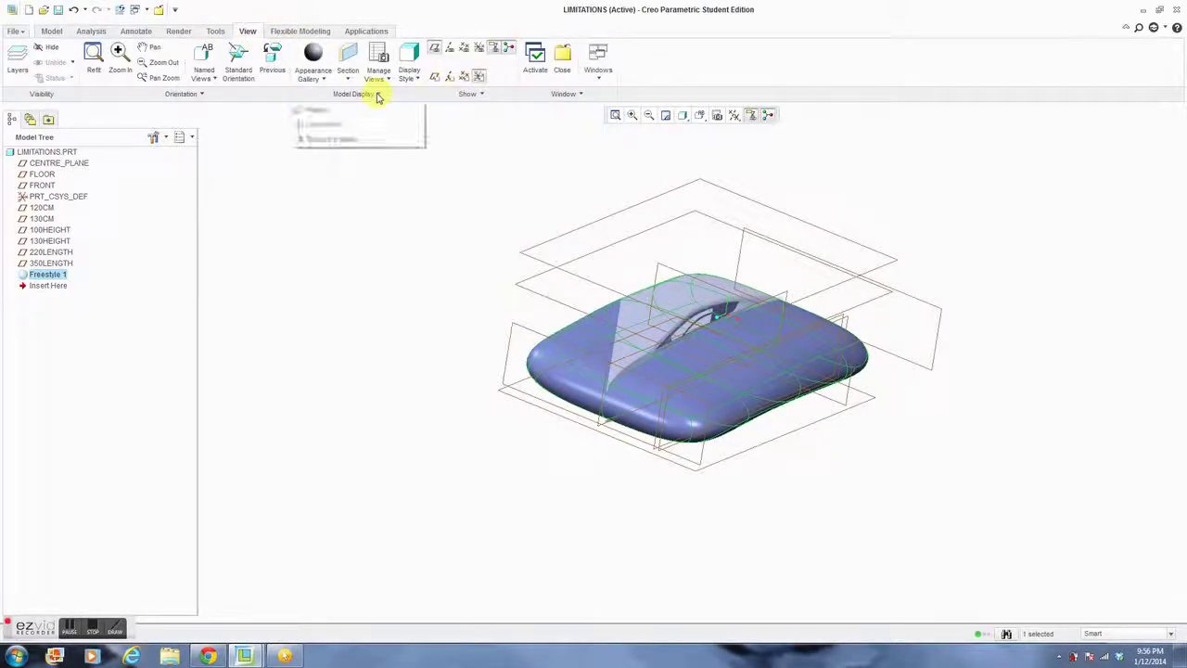
{"action": "left_click", "coordinate": [371, 107]}
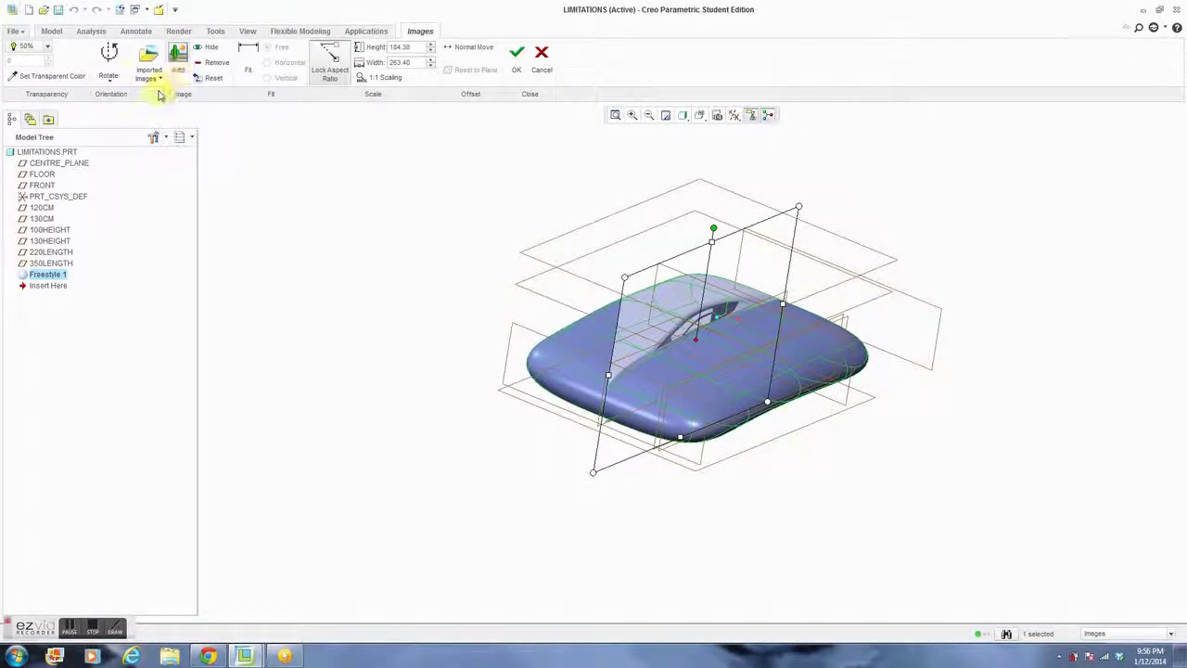
{"action": "left_click", "coordinate": [186, 70]}
{"action": "left_click", "coordinate": [193, 116]}
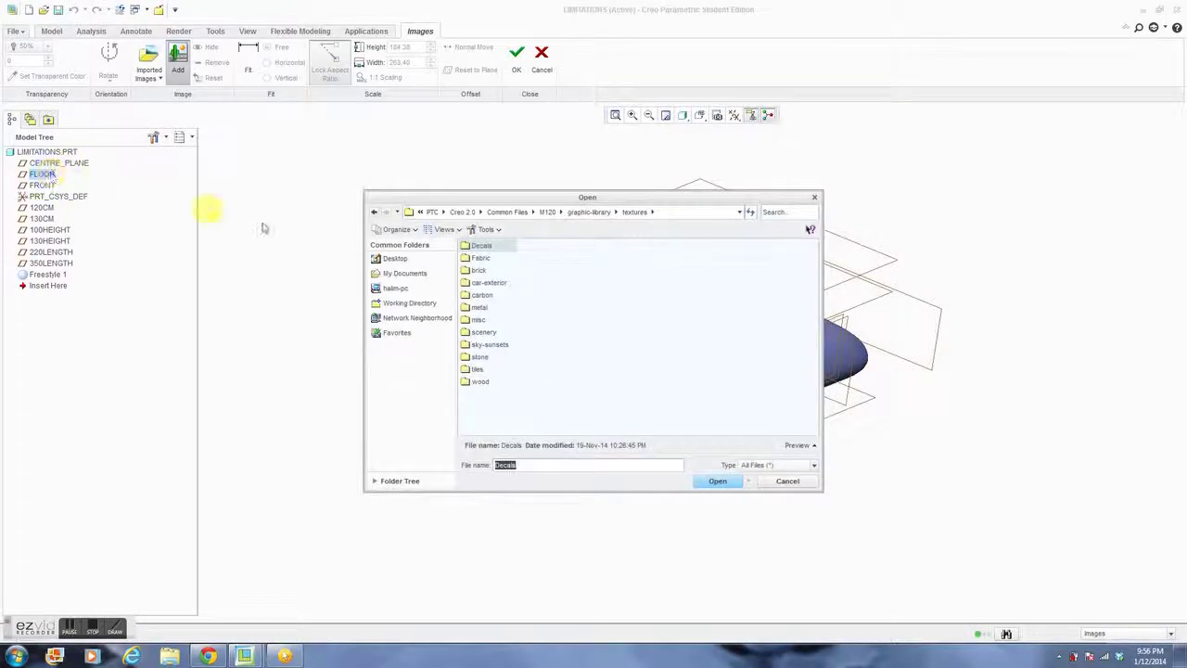
{"action": "left_click", "coordinate": [428, 277]}
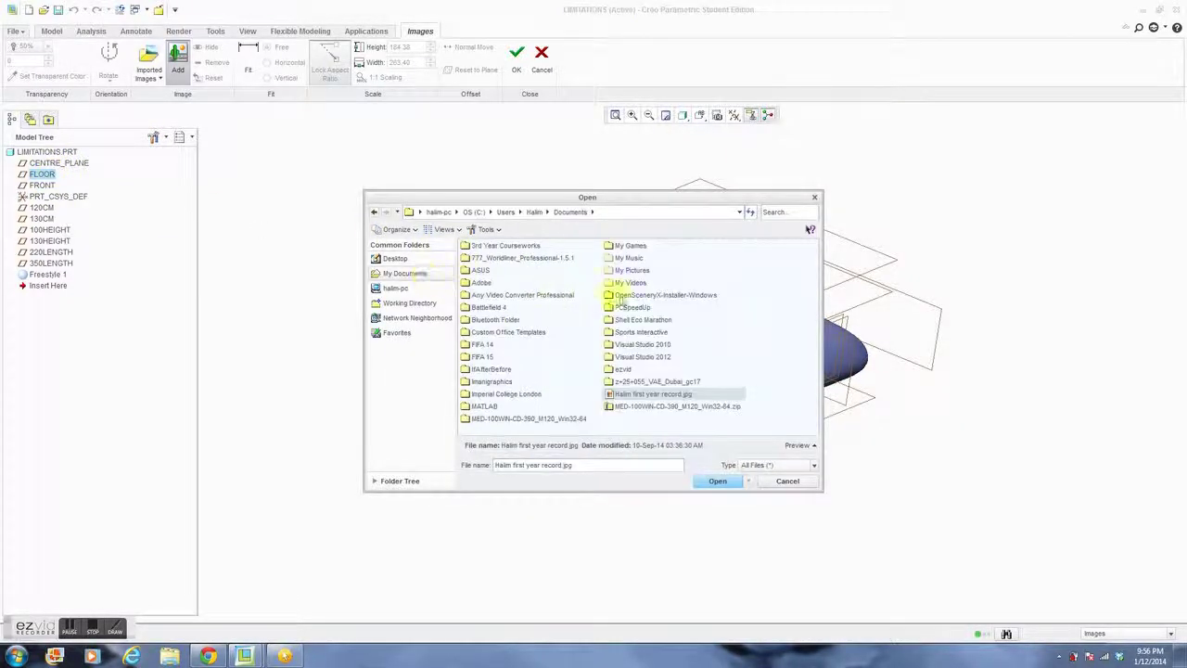
{"action": "double_click", "coordinate": [655, 321]}
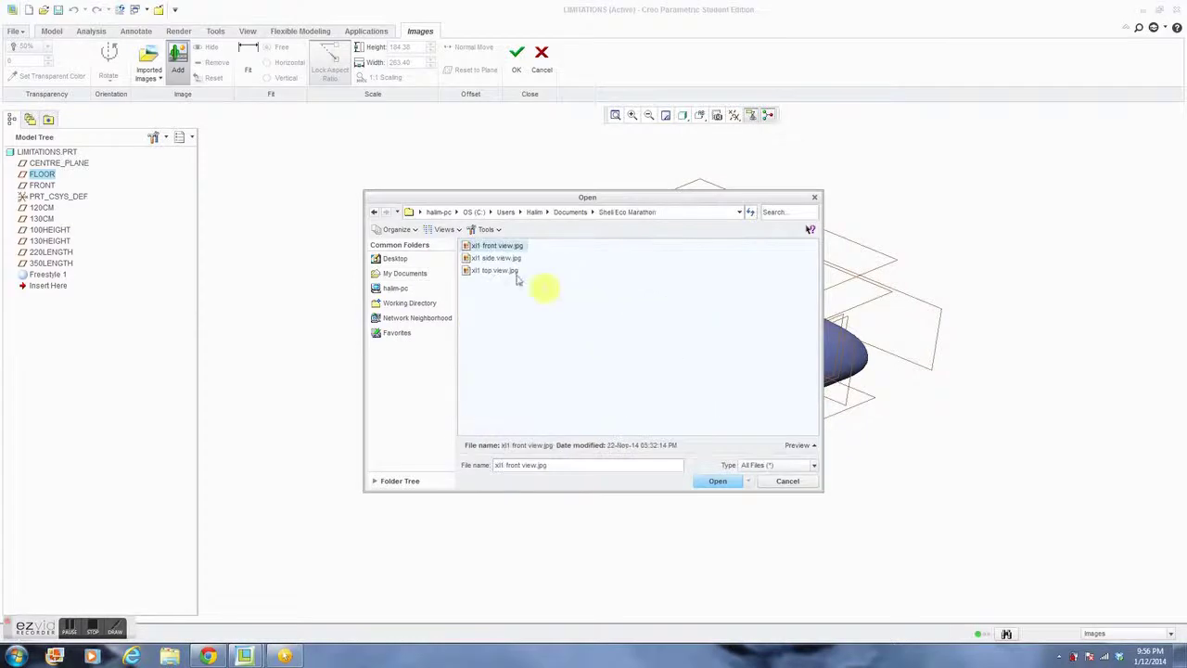
{"action": "double_click", "coordinate": [508, 248]}
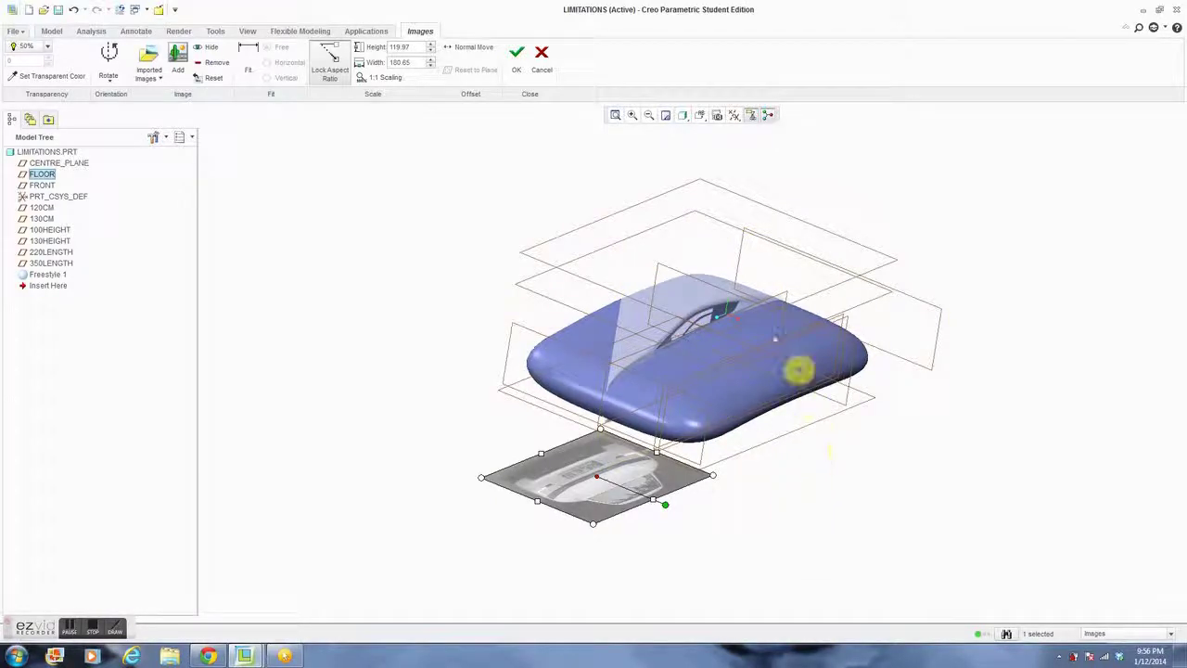
{"action": "left_click", "coordinate": [547, 74]}
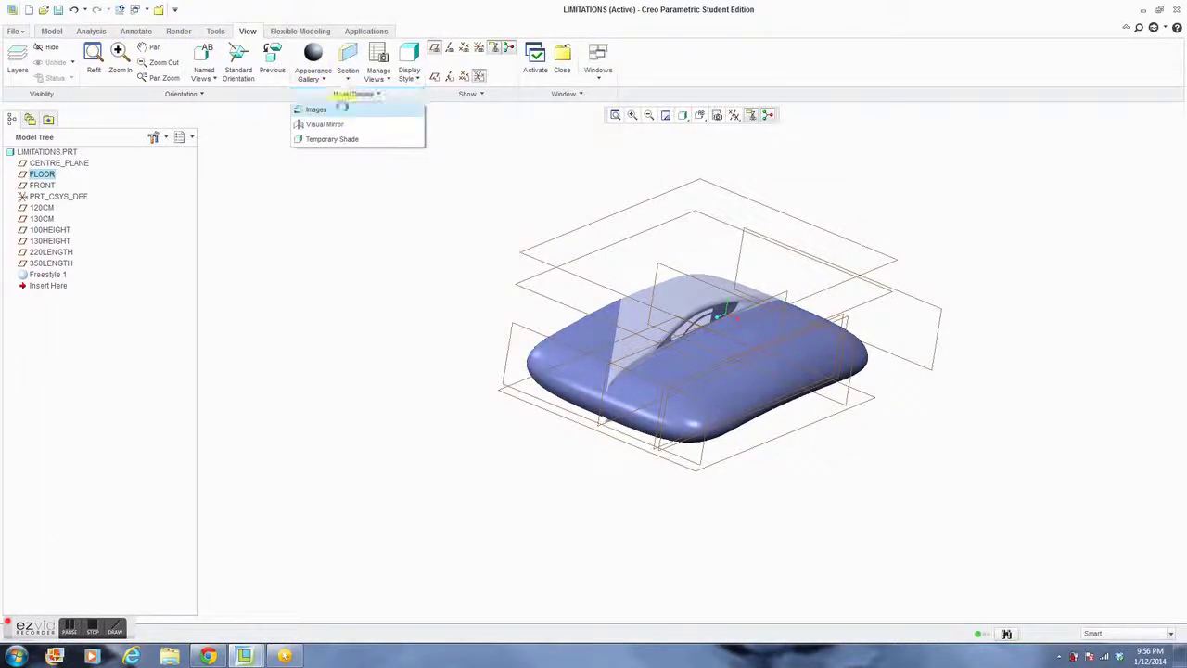
Add the image "xl1 front view.jpg" from the Shell Eco Marathon folder onto the FRONT datum plane.
{"action": "left_click", "coordinate": [341, 109]}
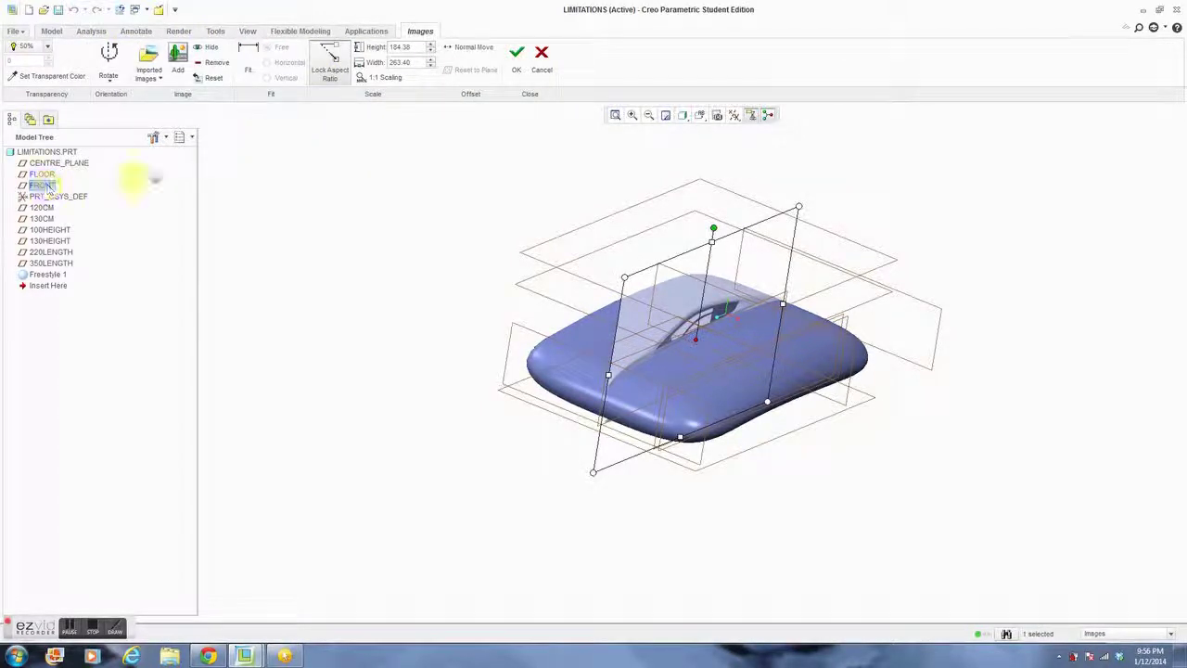
{"action": "left_click", "coordinate": [179, 69]}
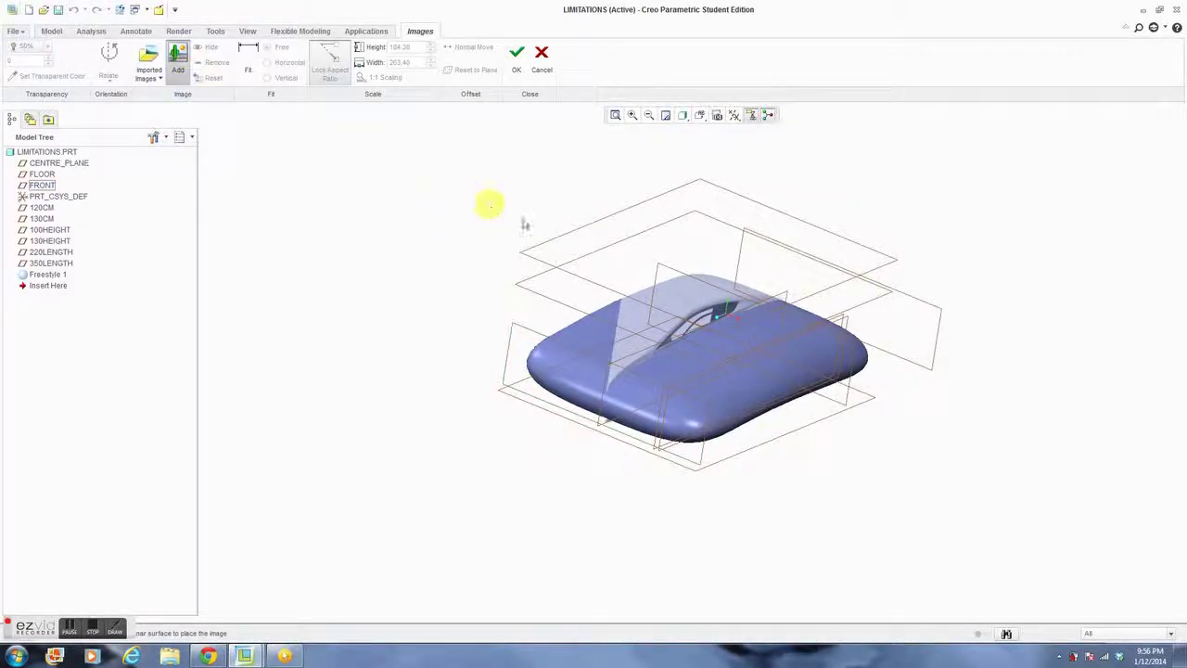
{"action": "left_click", "coordinate": [574, 353]}
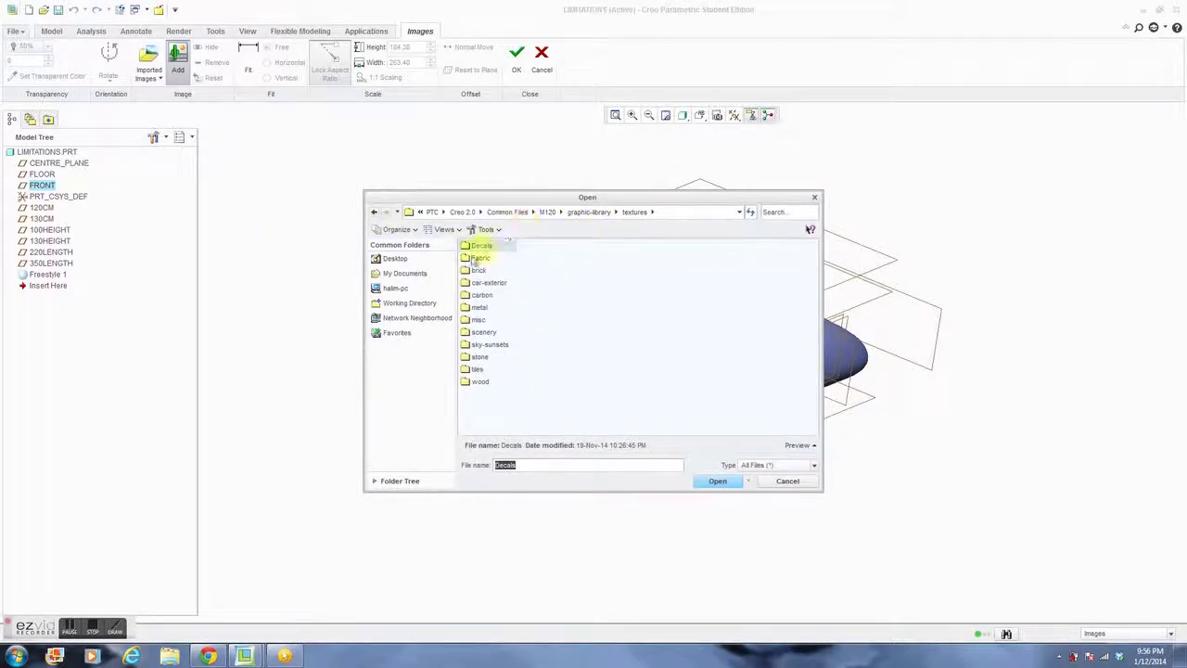
{"action": "left_click", "coordinate": [408, 274]}
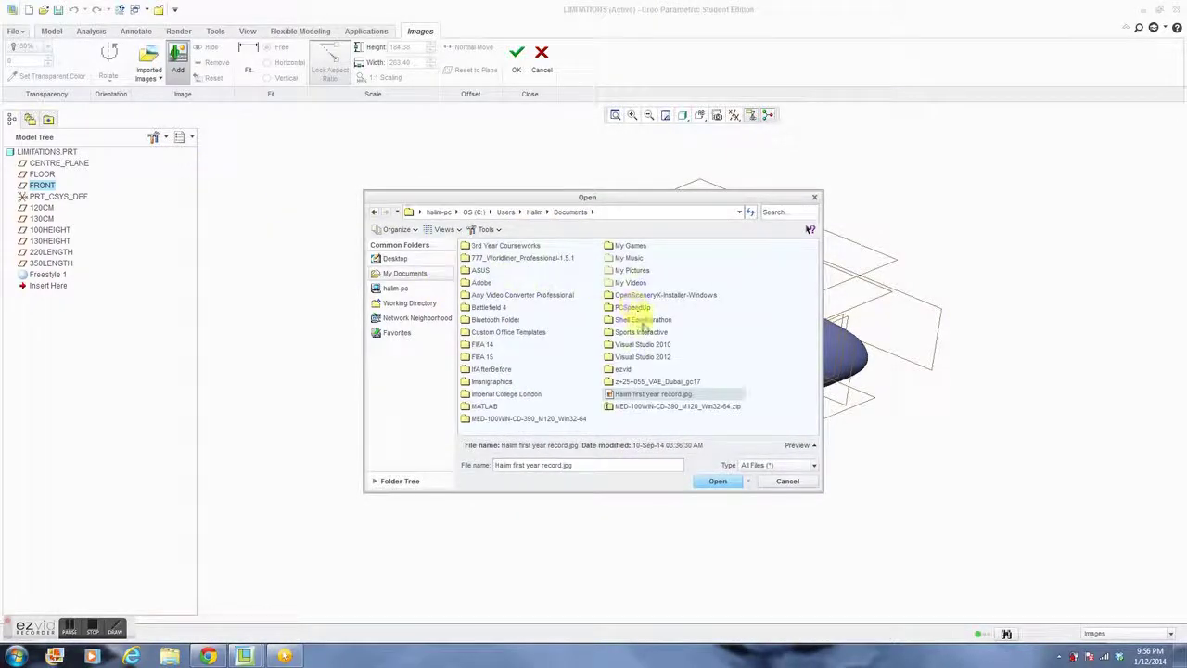
{"action": "double_click", "coordinate": [642, 321]}
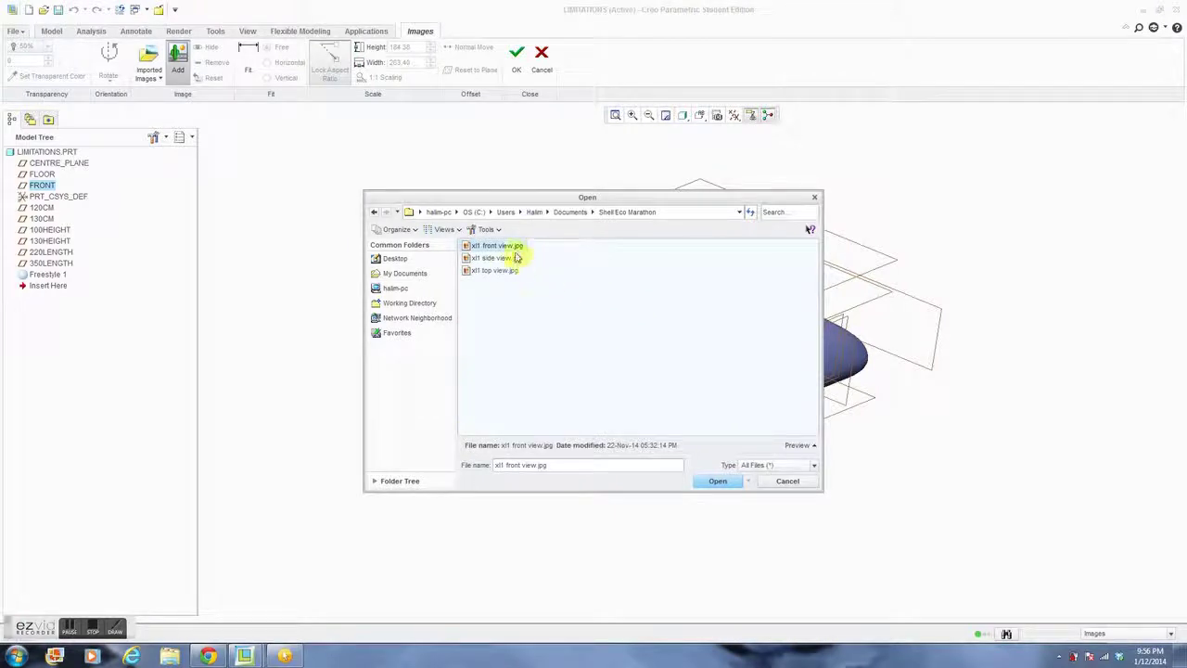
{"action": "double_click", "coordinate": [512, 246]}
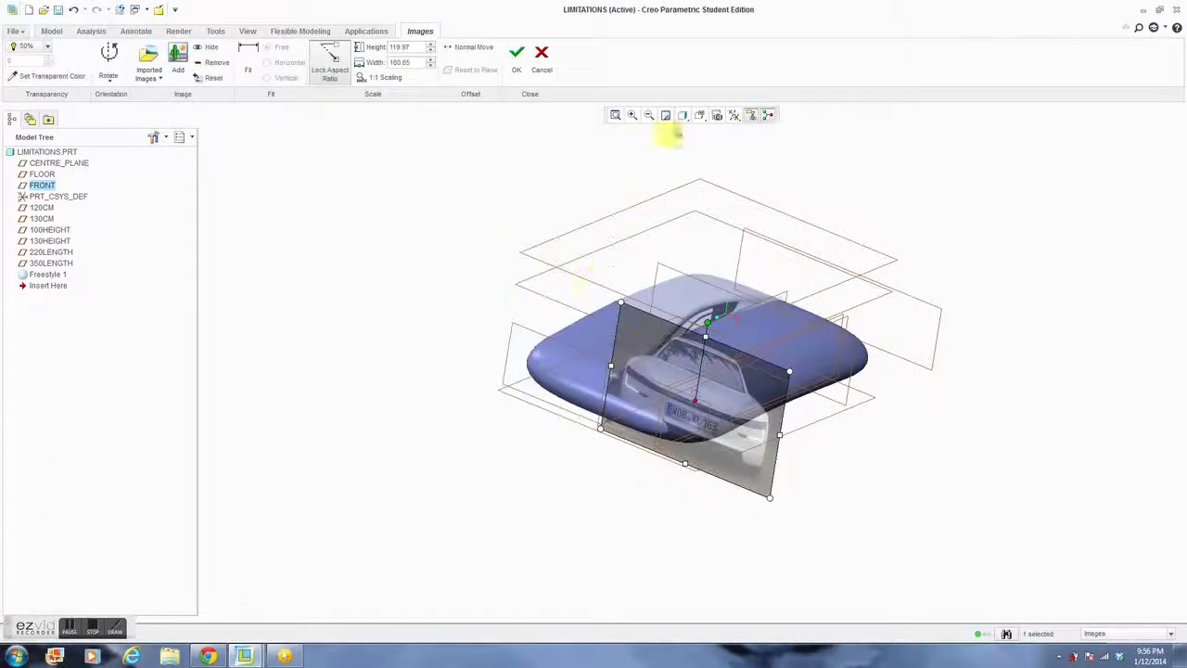
In the FRONT view, move the front-view image so it is centred over the car body, and accept the image placement.
{"action": "left_click", "coordinate": [700, 116]}
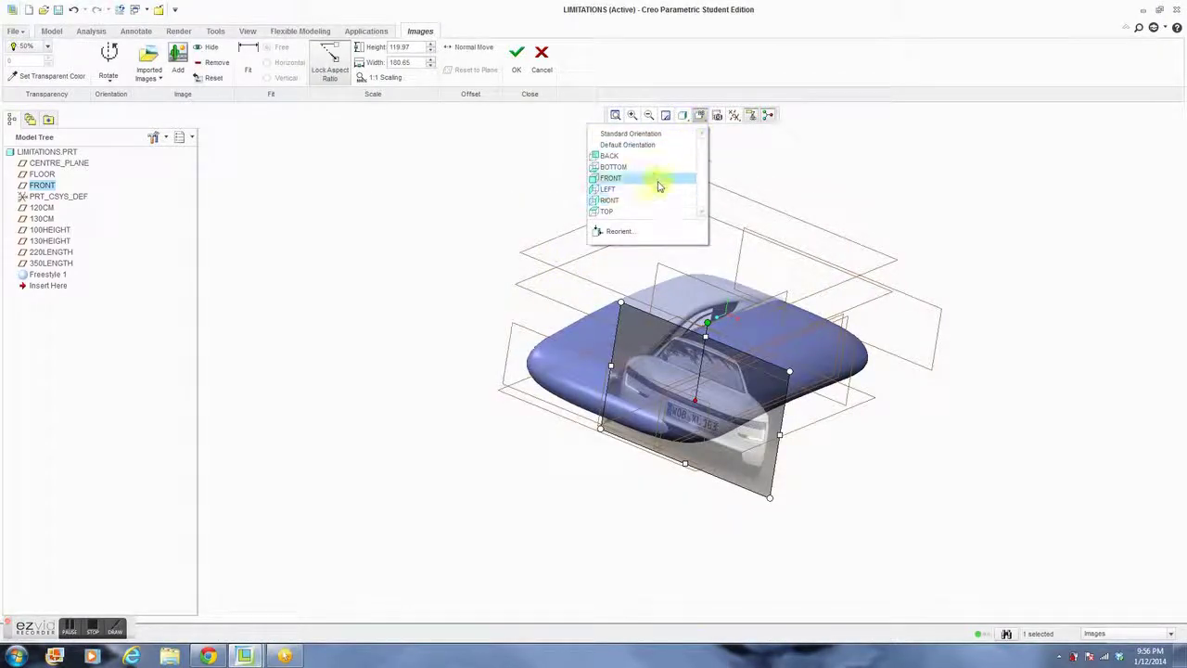
{"action": "left_click", "coordinate": [660, 184]}
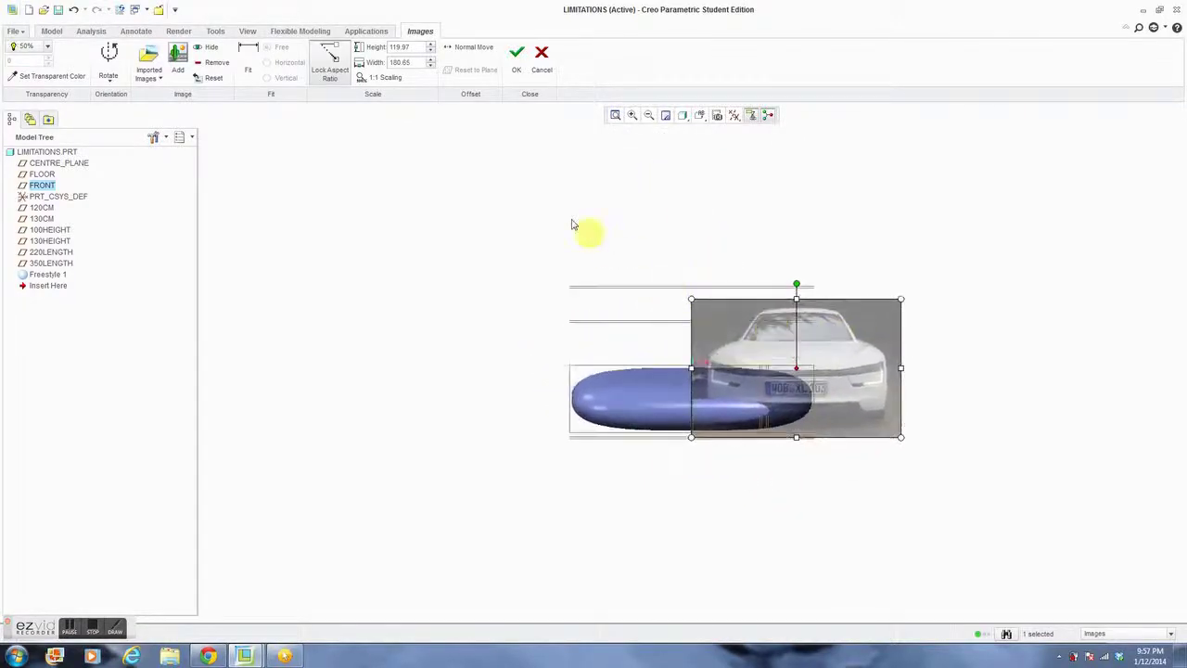
{"action": "left_click_drag", "start_coordinate": [831, 343], "coordinate": [731, 361]}
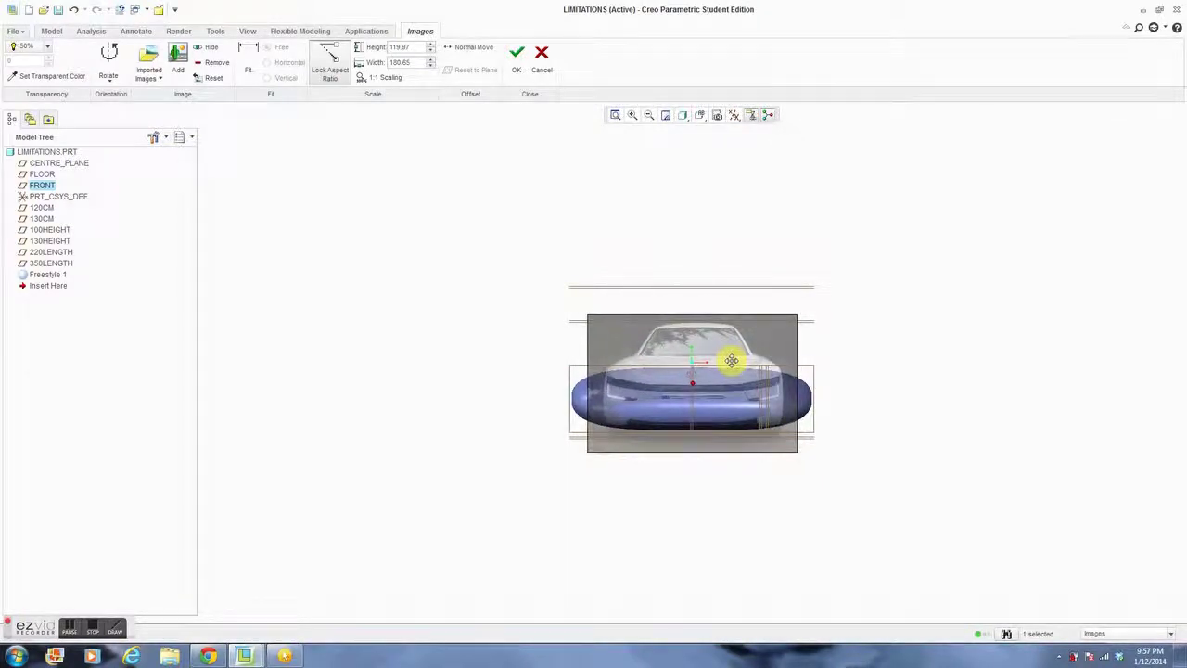
{"action": "left_click", "coordinate": [518, 61]}
Start a second Freestyle feature and insert a closed sphere primitive for its base shape.
{"action": "middle_click_drag", "start_coordinate": [949, 336], "coordinate": [872, 363]}
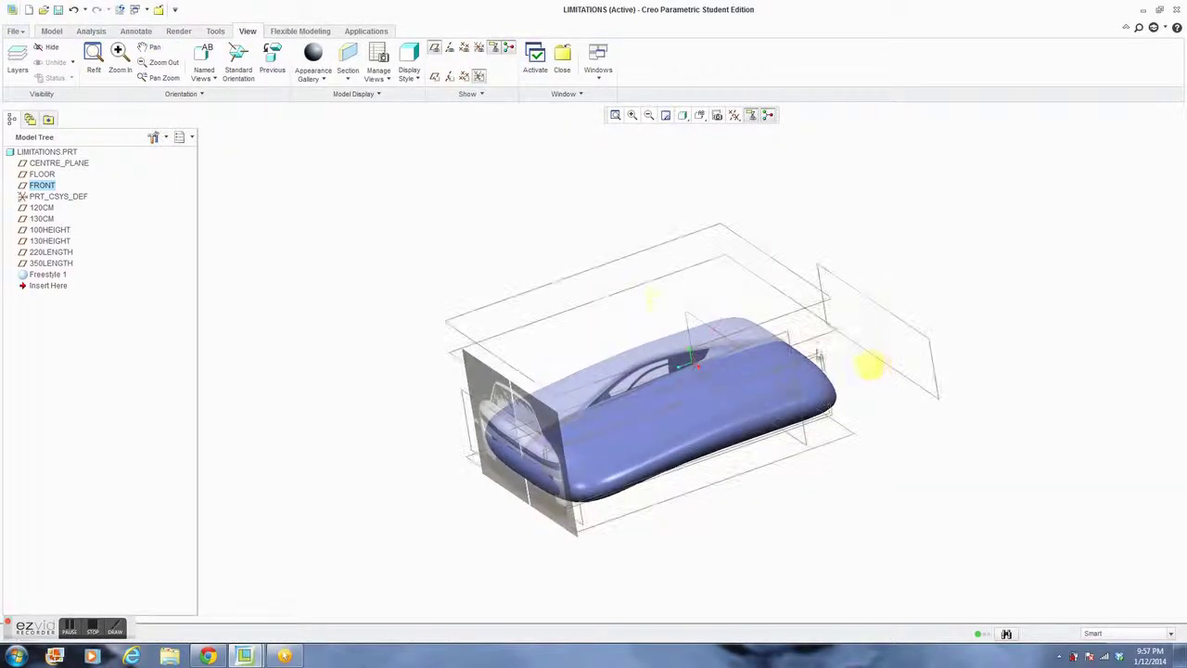
{"action": "left_click", "coordinate": [51, 32]}
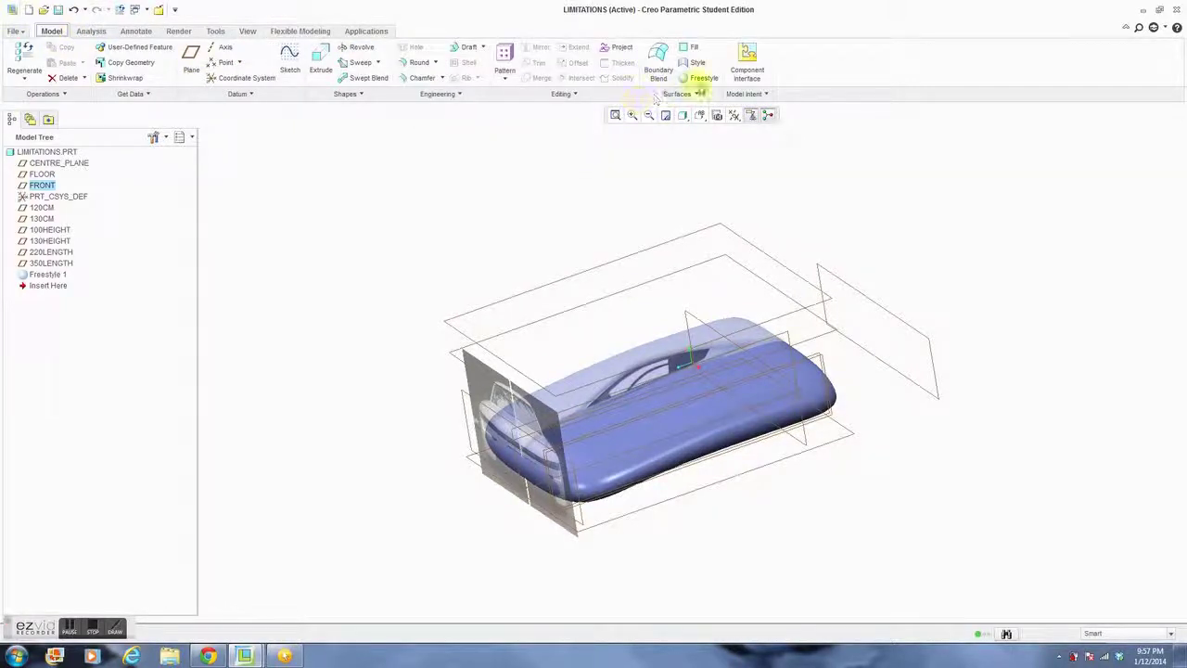
{"action": "left_click", "coordinate": [702, 79]}
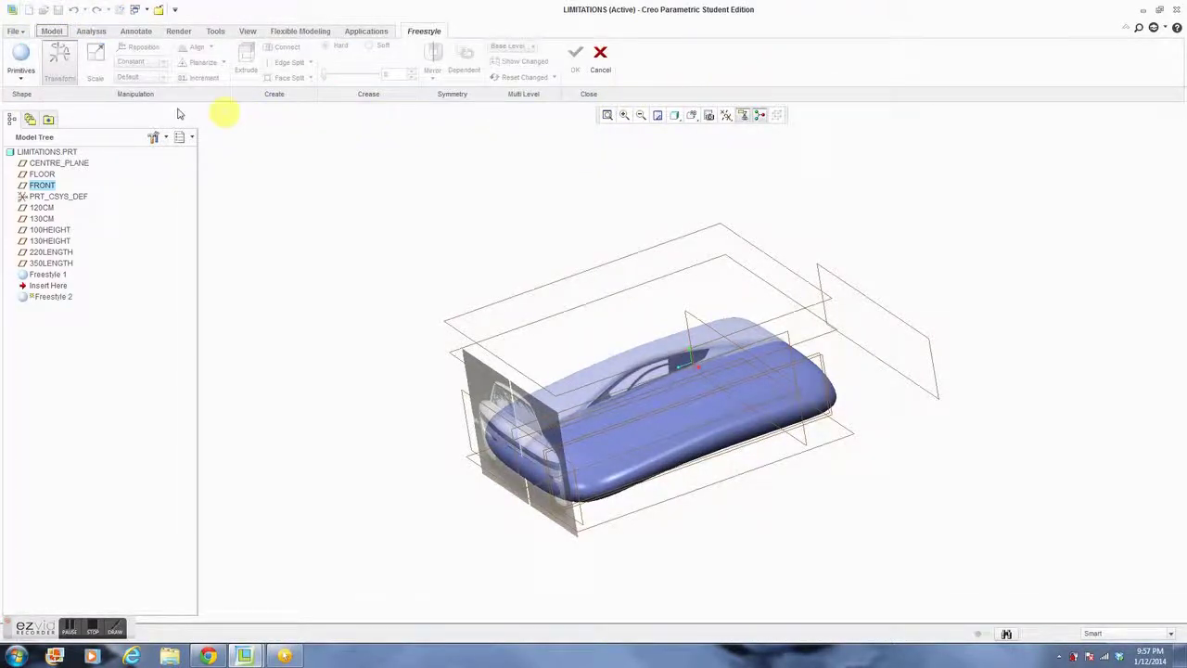
{"action": "left_click", "coordinate": [24, 79]}
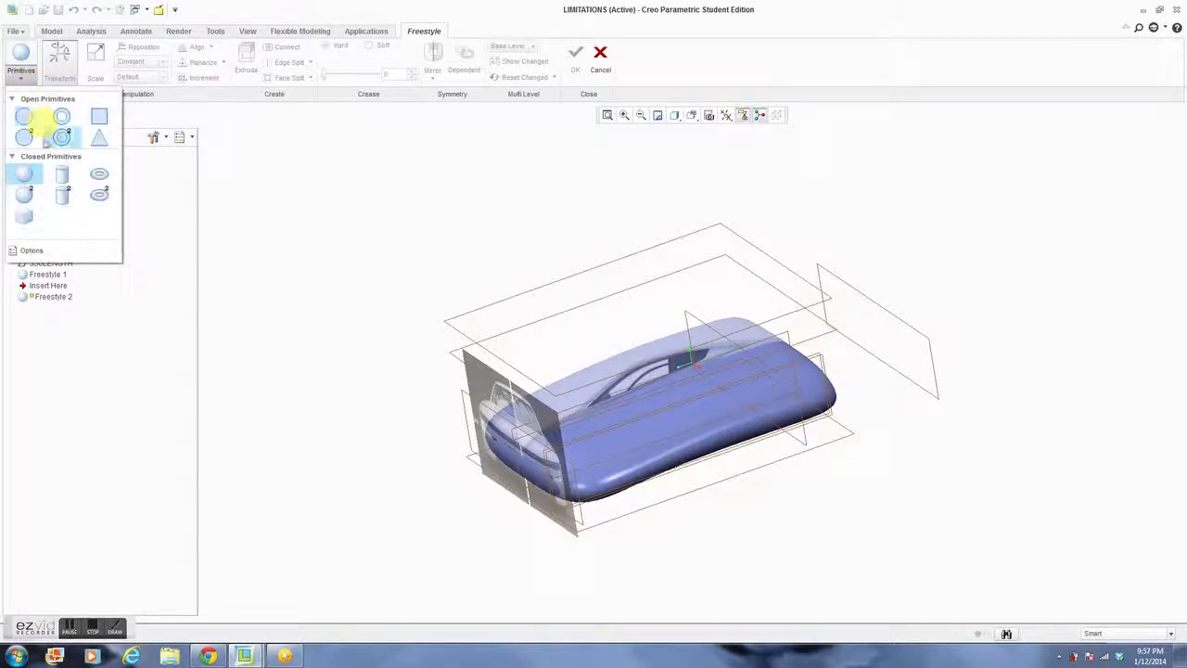
{"action": "left_click", "coordinate": [30, 176]}
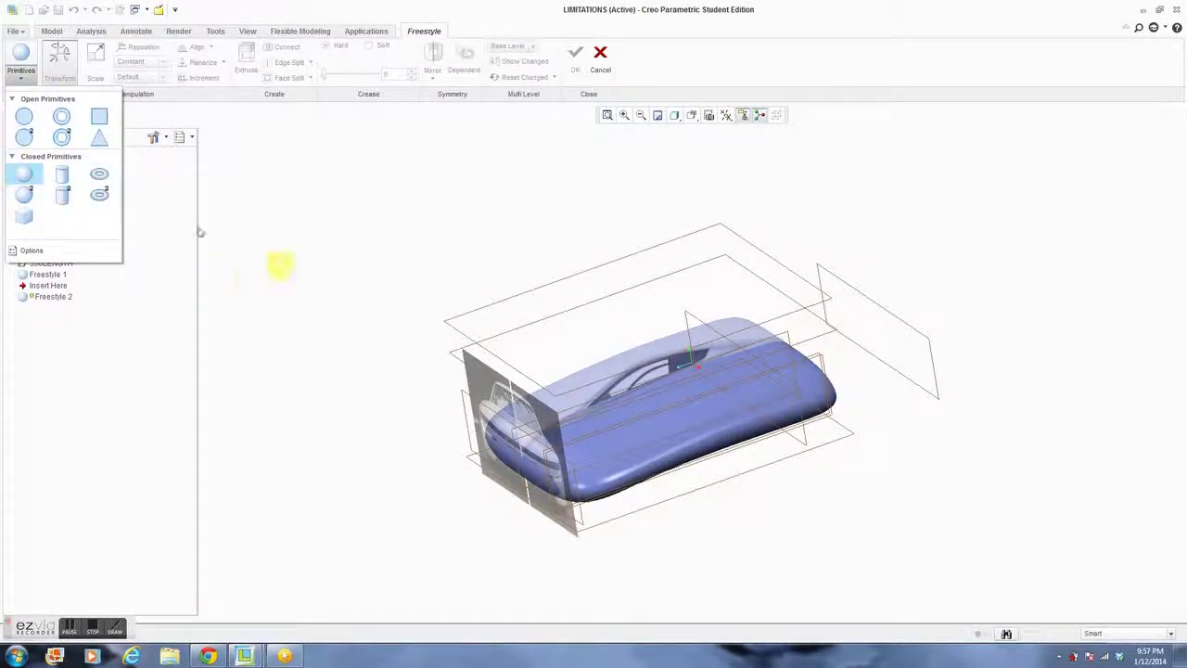
{"action": "left_click", "coordinate": [23, 178]}
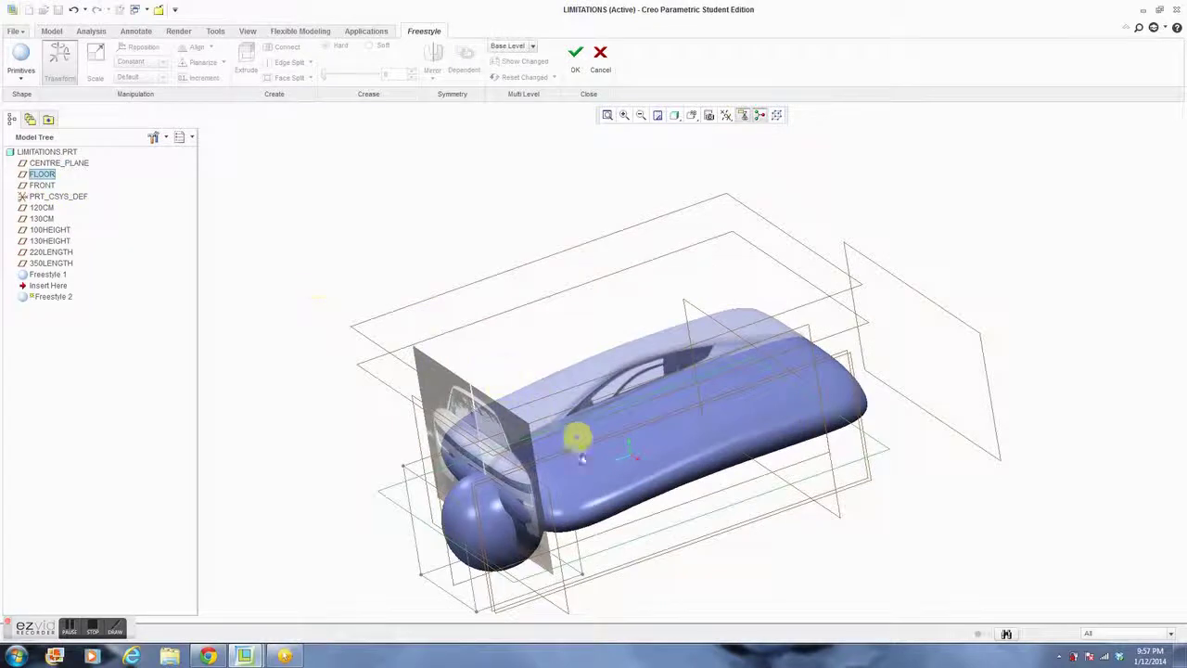
Select the inner side face of the sphere's control mesh and mirror the shape about CENTRE_PLANE.
{"action": "middle_click_drag", "start_coordinate": [357, 508], "coordinate": [406, 579]}
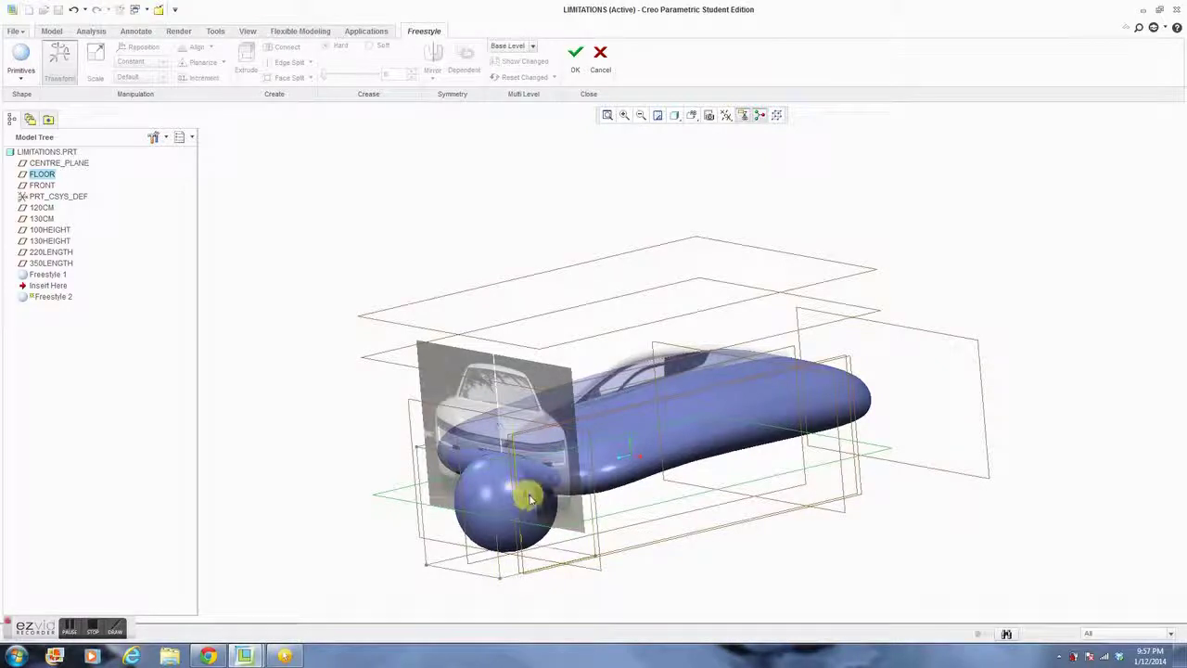
{"action": "left_click", "coordinate": [530, 498]}
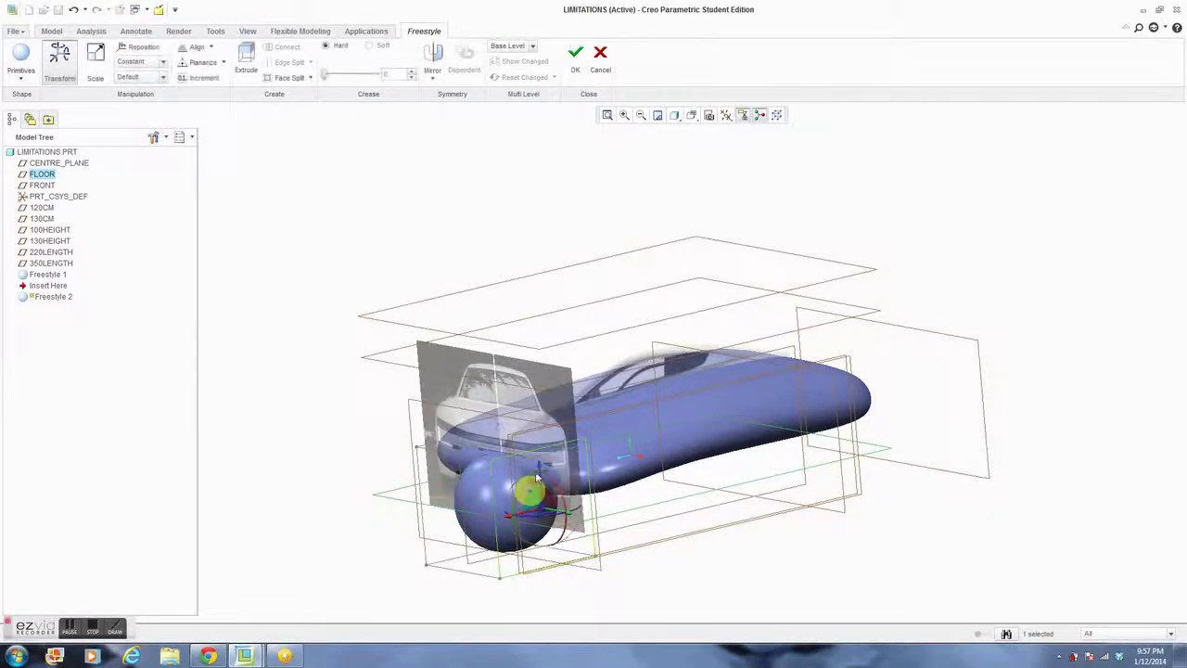
{"action": "left_click", "coordinate": [436, 58]}
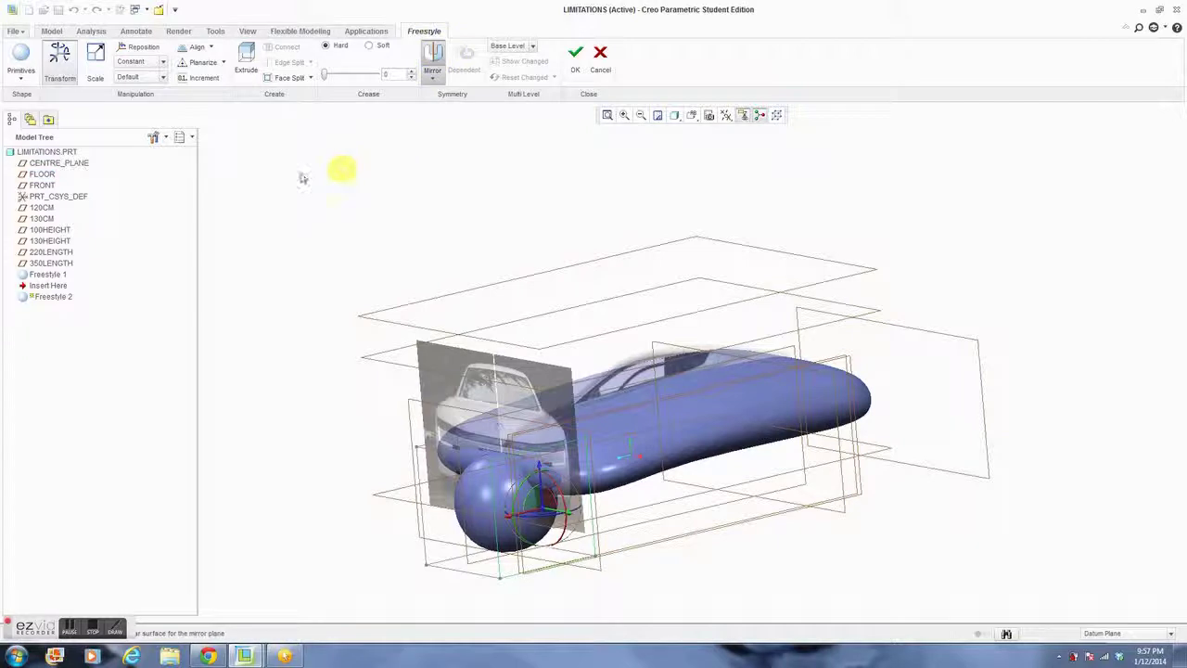
{"action": "left_click", "coordinate": [80, 164]}
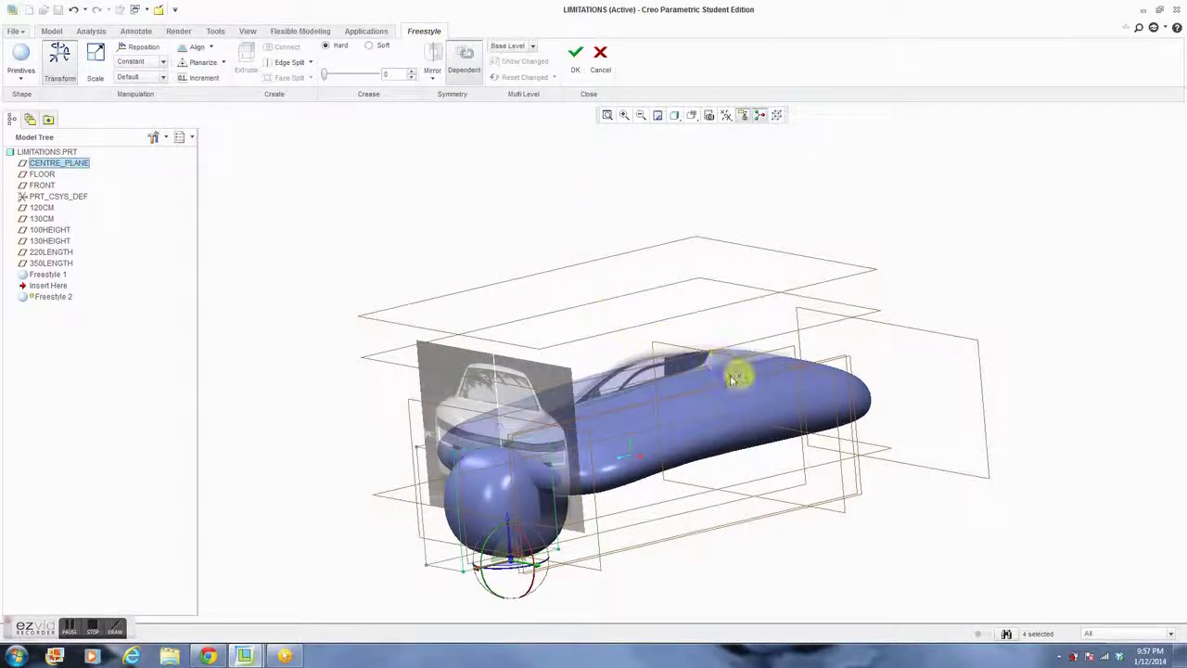
{"action": "left_click", "coordinate": [702, 567]}
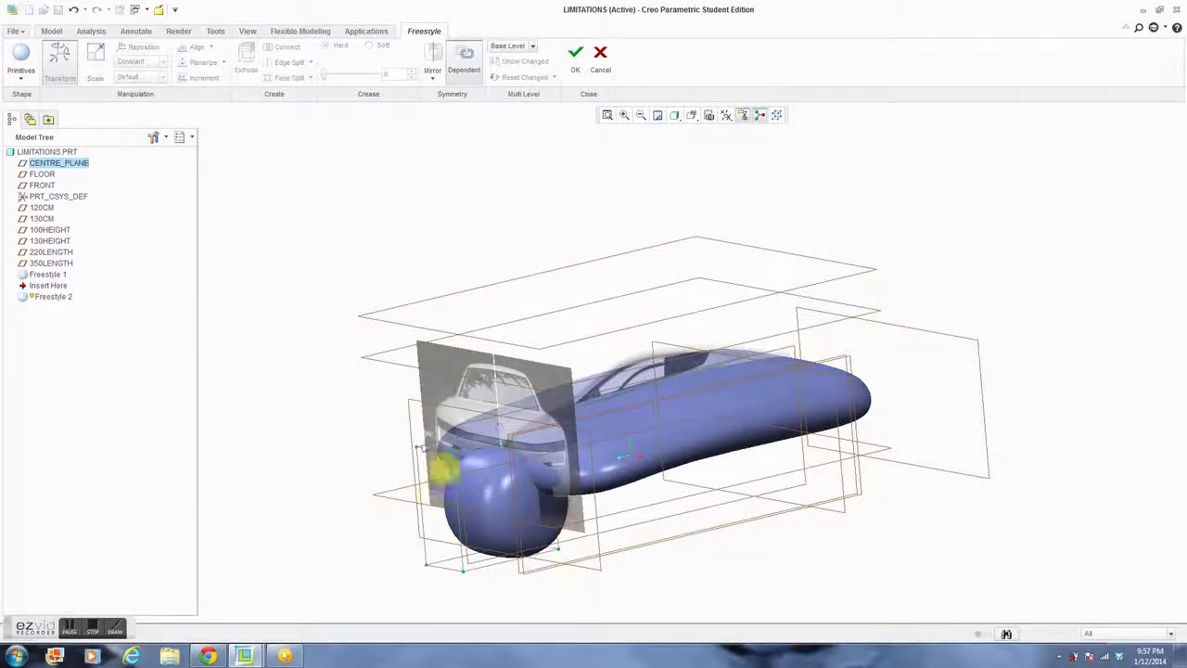
Select the sphere's whole control mesh and, in the side view, move it up above the rear end of the car body.
{"action": "left_click_drag", "start_coordinate": [335, 361], "coordinate": [621, 611]}
{"action": "left_click", "coordinate": [693, 117]}
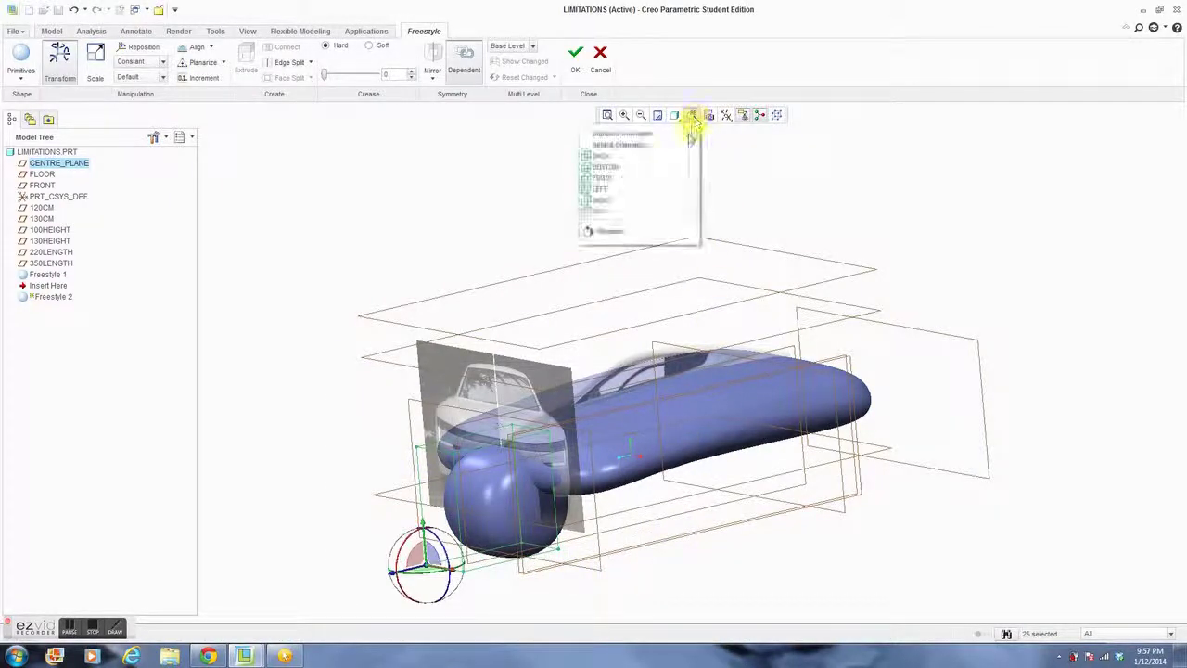
{"action": "left_click", "coordinate": [657, 195]}
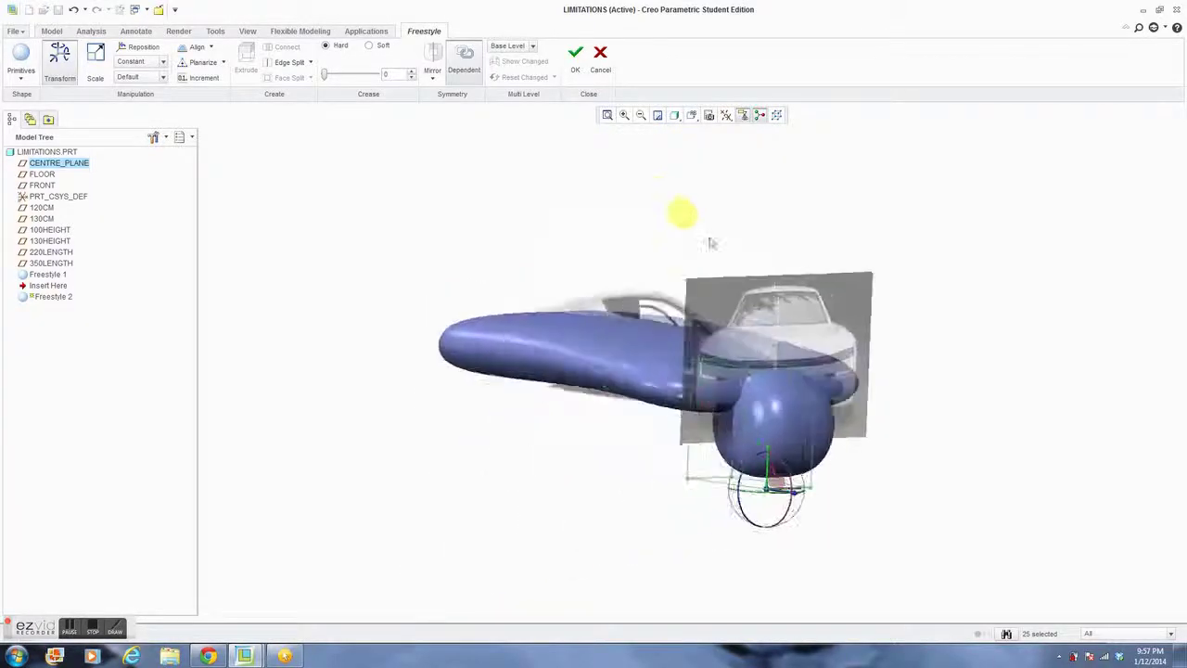
{"action": "left_click_drag", "start_coordinate": [918, 428], "coordinate": [620, 315]}
{"action": "left_click", "coordinate": [1015, 287]}
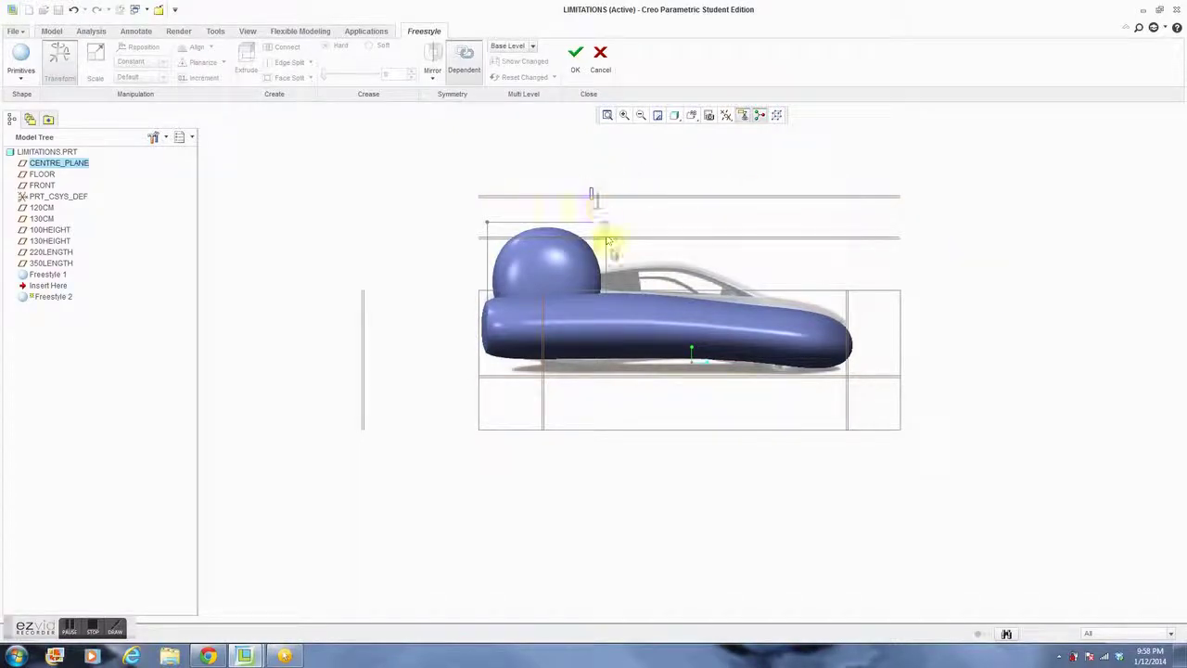
Select the front end of the new control mesh and move it rearward to shorten the shape along the car's length.
{"action": "left_click", "coordinate": [644, 348]}
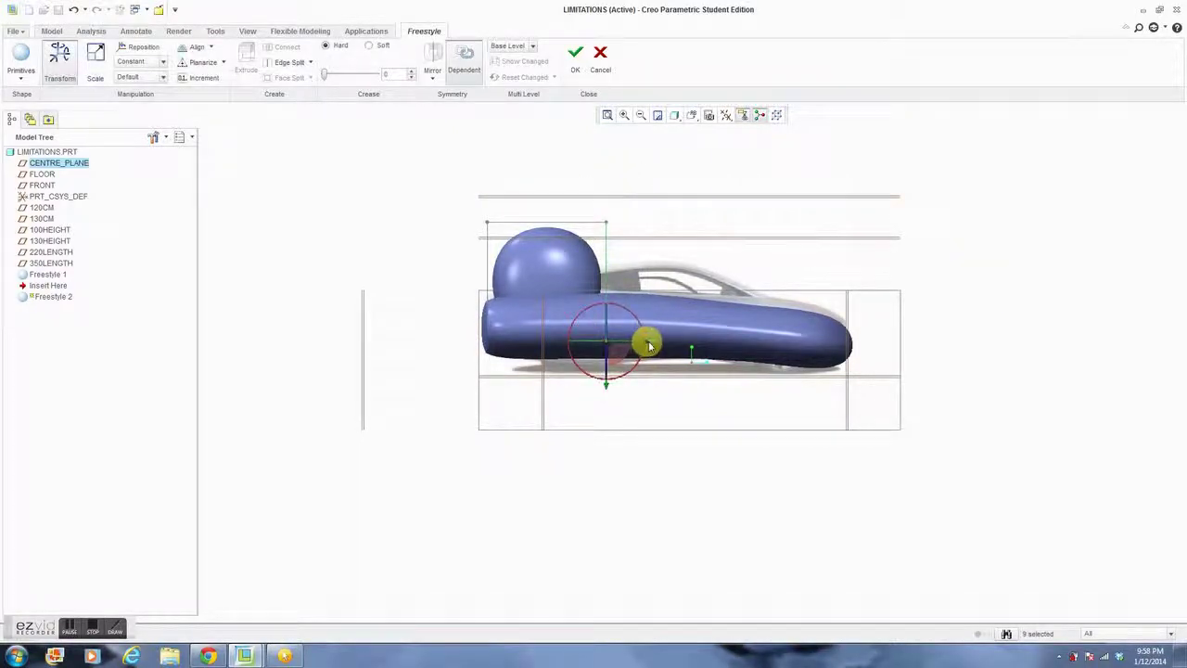
{"action": "left_click_drag", "start_coordinate": [652, 345], "coordinate": [601, 349]}
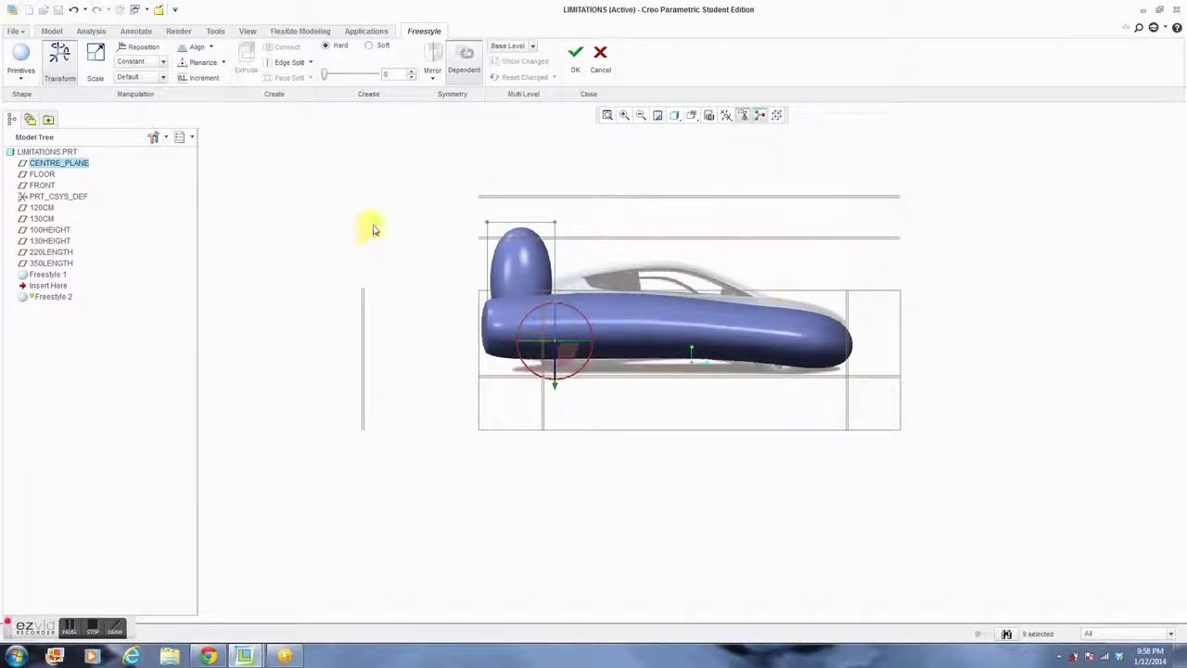
{"action": "left_click", "coordinate": [407, 259]}
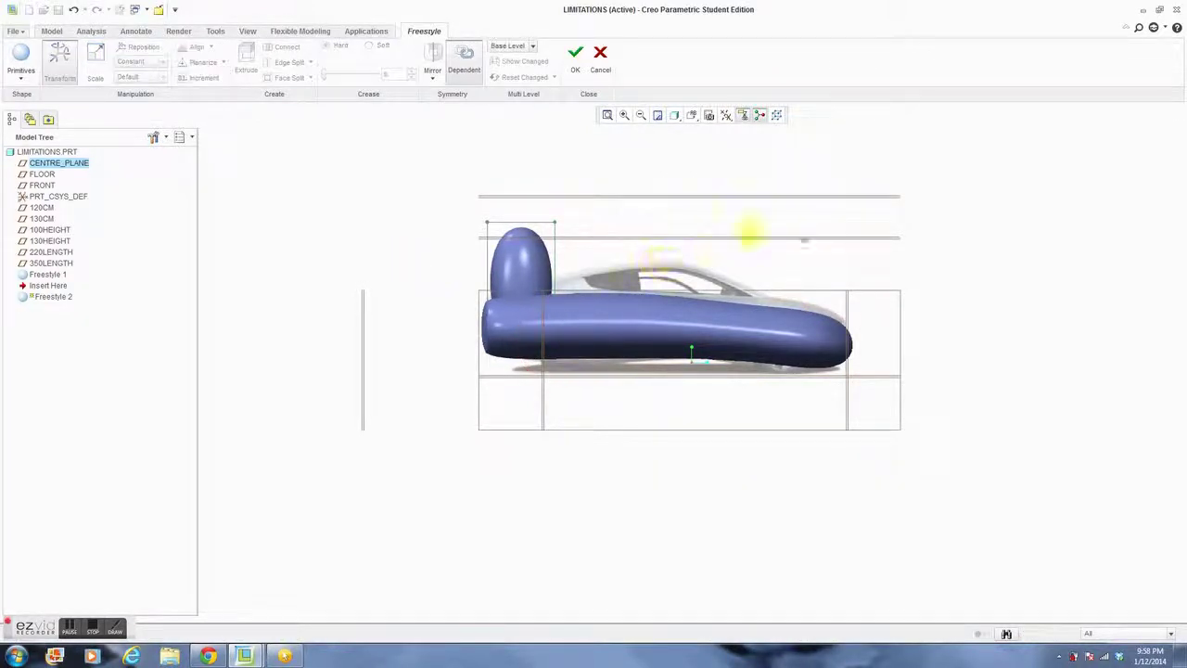
{"action": "middle_click_drag", "start_coordinate": [930, 249], "coordinate": [808, 246]}
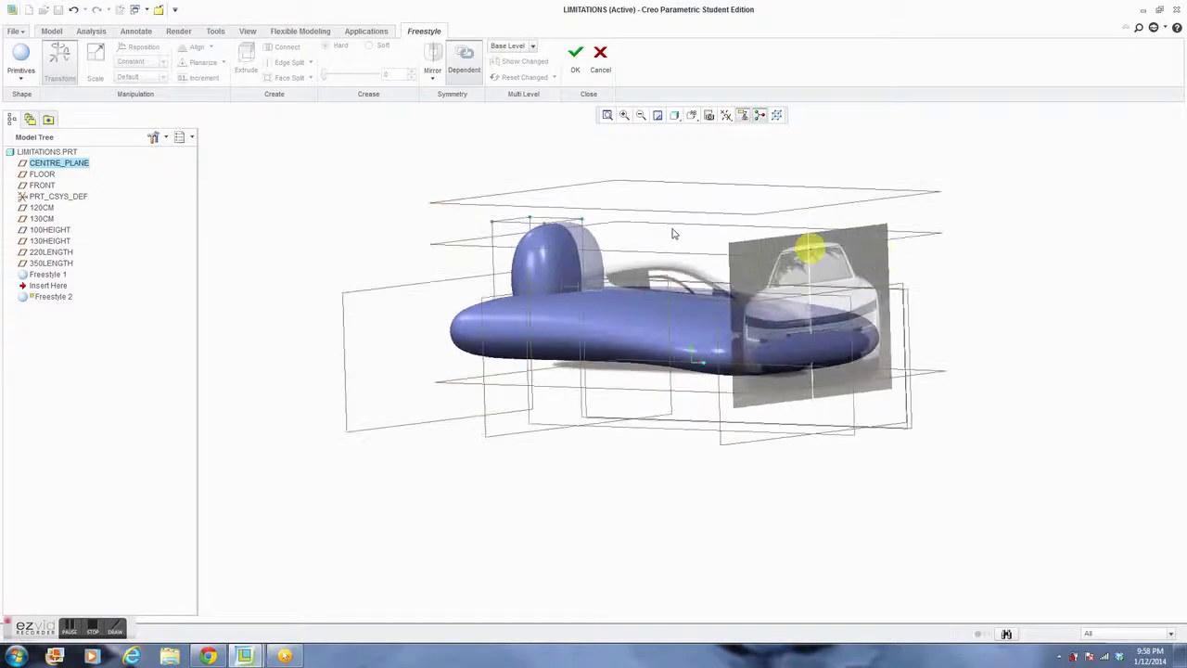
Select the front face of the upper shape's control mesh and extrude it four times forward along the car body.
{"action": "left_click", "coordinate": [569, 245]}
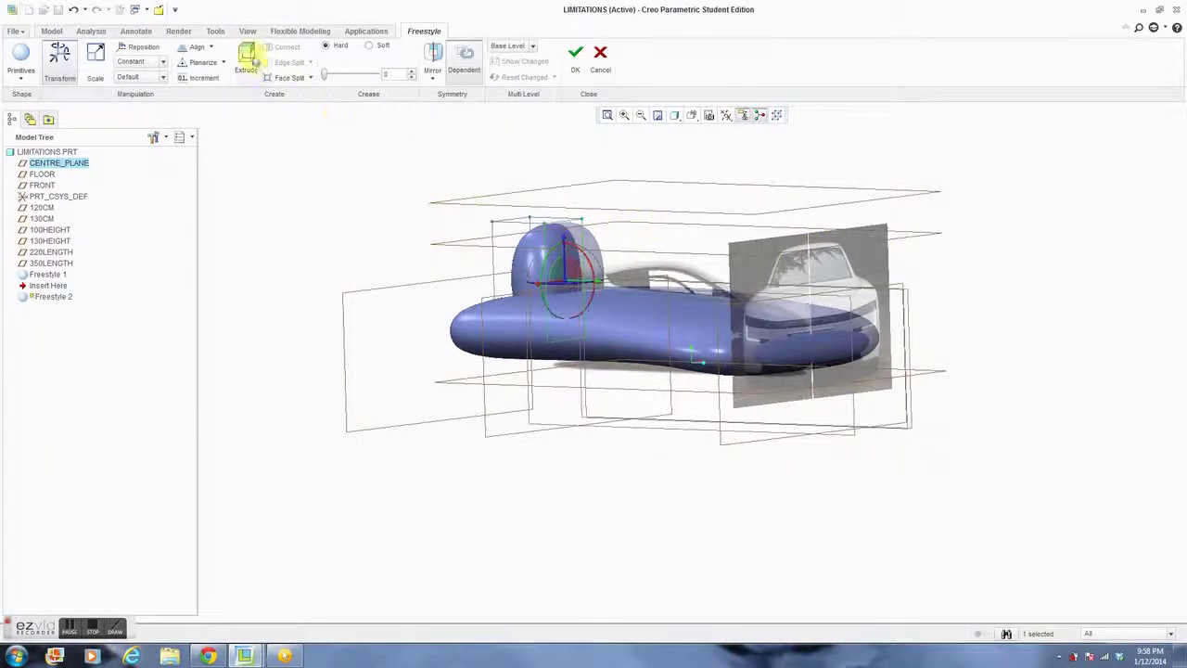
{"action": "left_click", "coordinate": [246, 58]}
{"action": "left_click", "coordinate": [247, 58]}
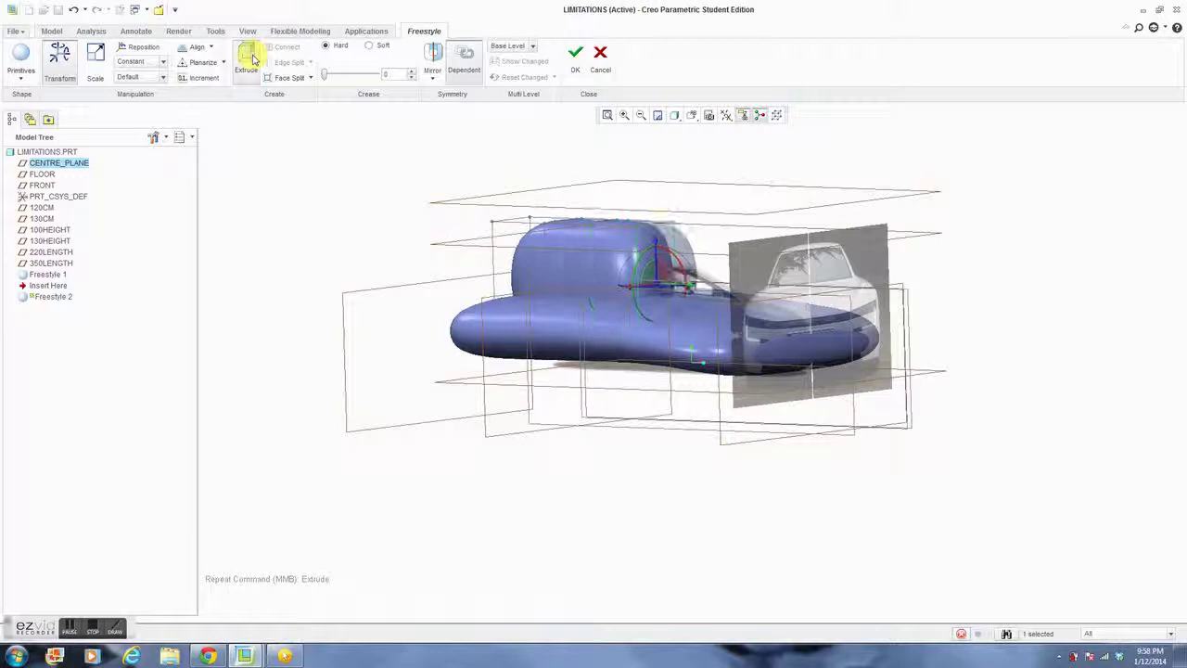
{"action": "left_click", "coordinate": [248, 57]}
{"action": "left_click", "coordinate": [249, 58]}
In the side view, select the entire top row of the upper control mesh and lower it slightly.
{"action": "left_click", "coordinate": [693, 116]}
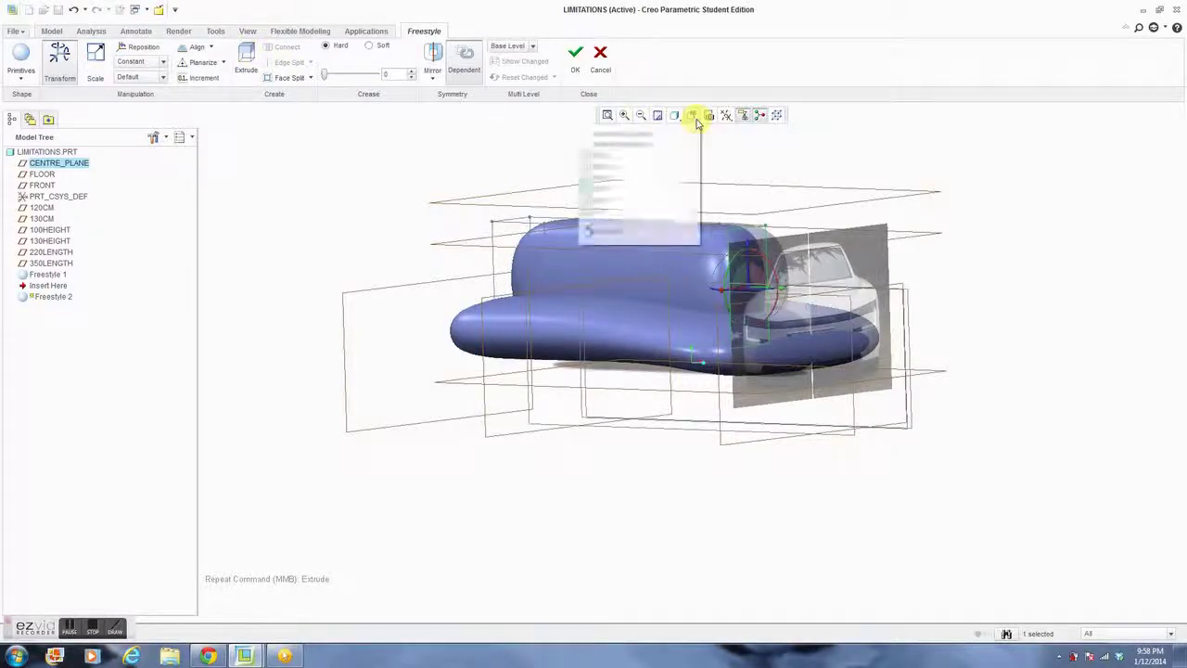
{"action": "left_click", "coordinate": [646, 185]}
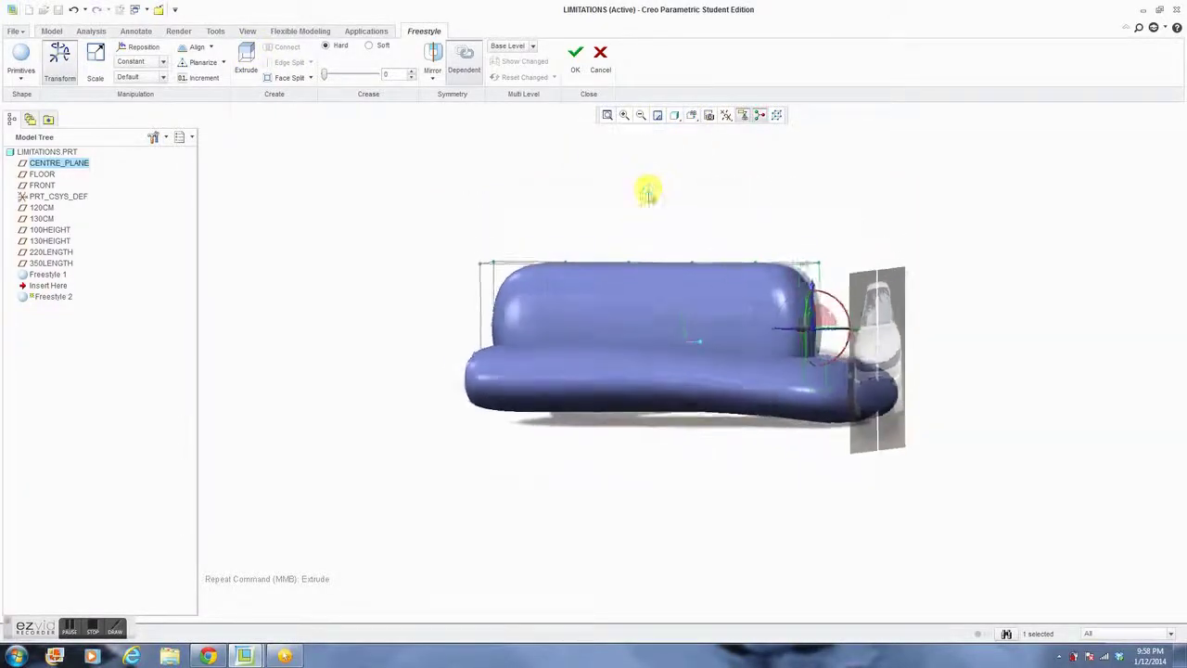
{"action": "left_click", "coordinate": [732, 235]}
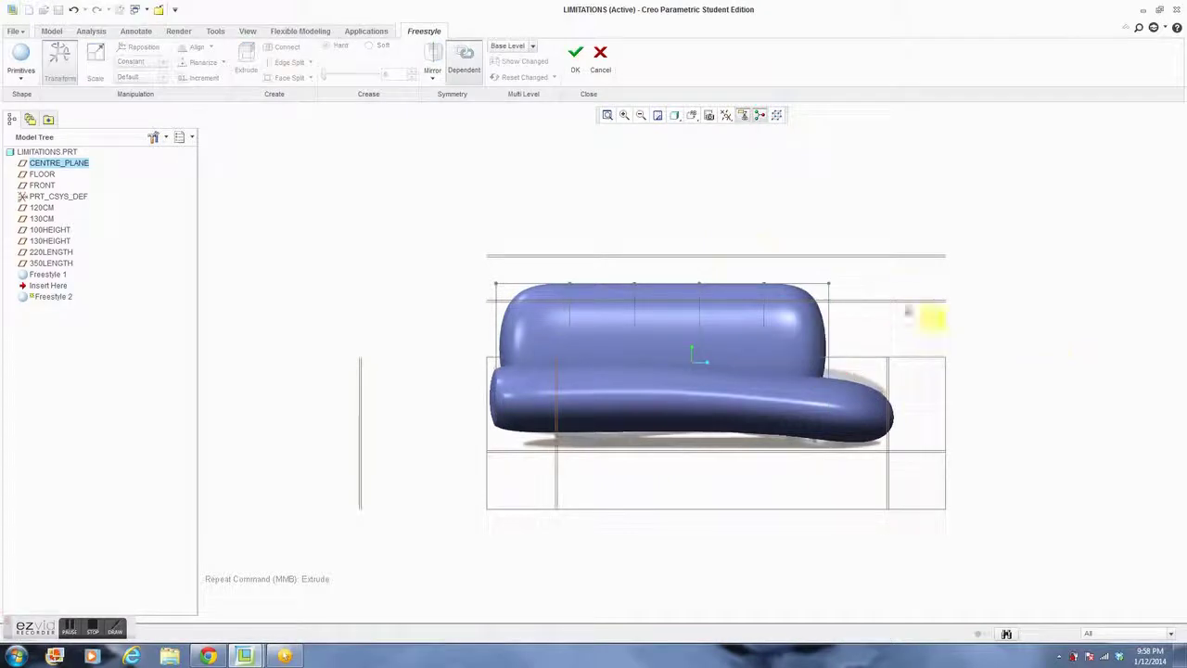
{"action": "left_click_drag", "start_coordinate": [490, 247], "coordinate": [823, 295]}
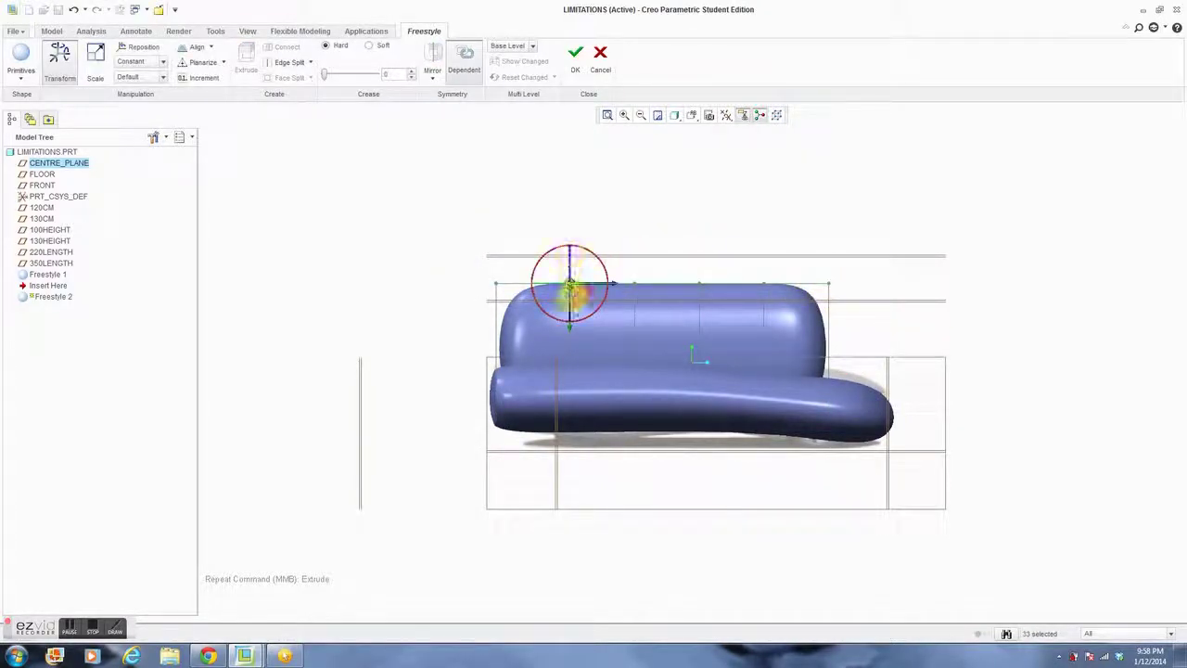
{"action": "mouse_move", "coordinate": [569, 329]}
{"action": "left_mouse_down"}
{"action": "mouse_move", "coordinate": [569, 374]}
{"action": "mouse_move", "coordinate": [566, 339]}
{"action": "left_mouse_up"}
{"action": "left_click", "coordinate": [434, 296]}
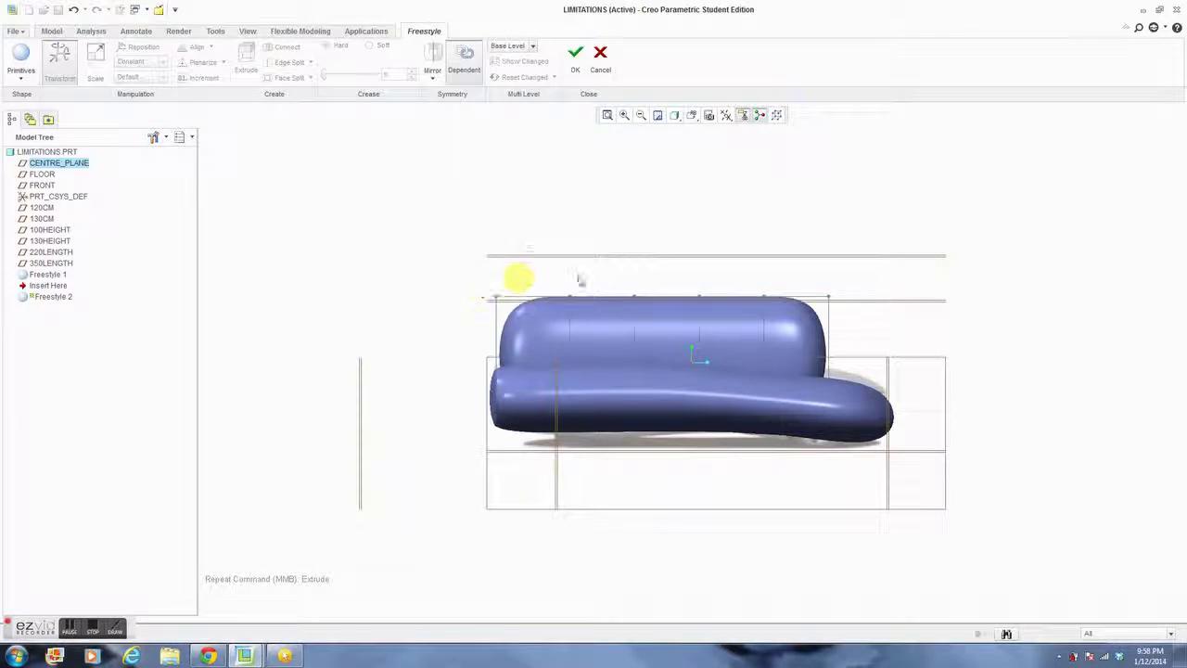
Select the top face of the frontmost mesh segment and lower it to slope the upper shape down towards the hood.
{"action": "middle_click_drag", "start_coordinate": [804, 275], "coordinate": [802, 312]}
{"action": "left_click", "coordinate": [803, 313]}
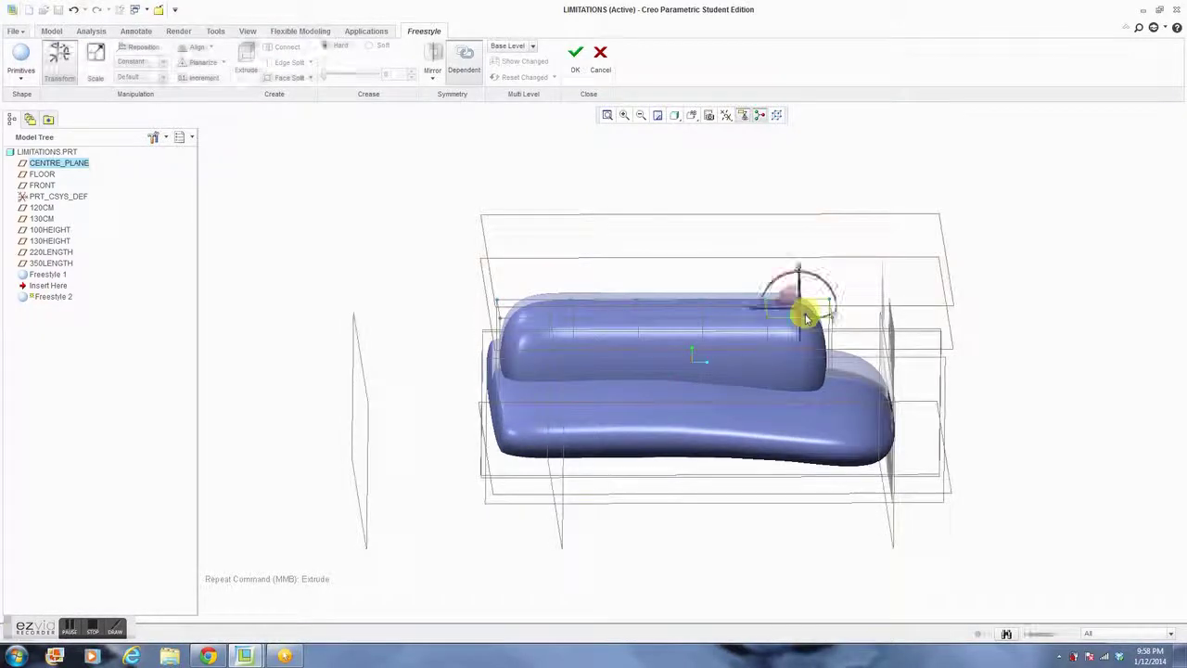
{"action": "left_click", "coordinate": [691, 116]}
{"action": "left_click", "coordinate": [660, 188]}
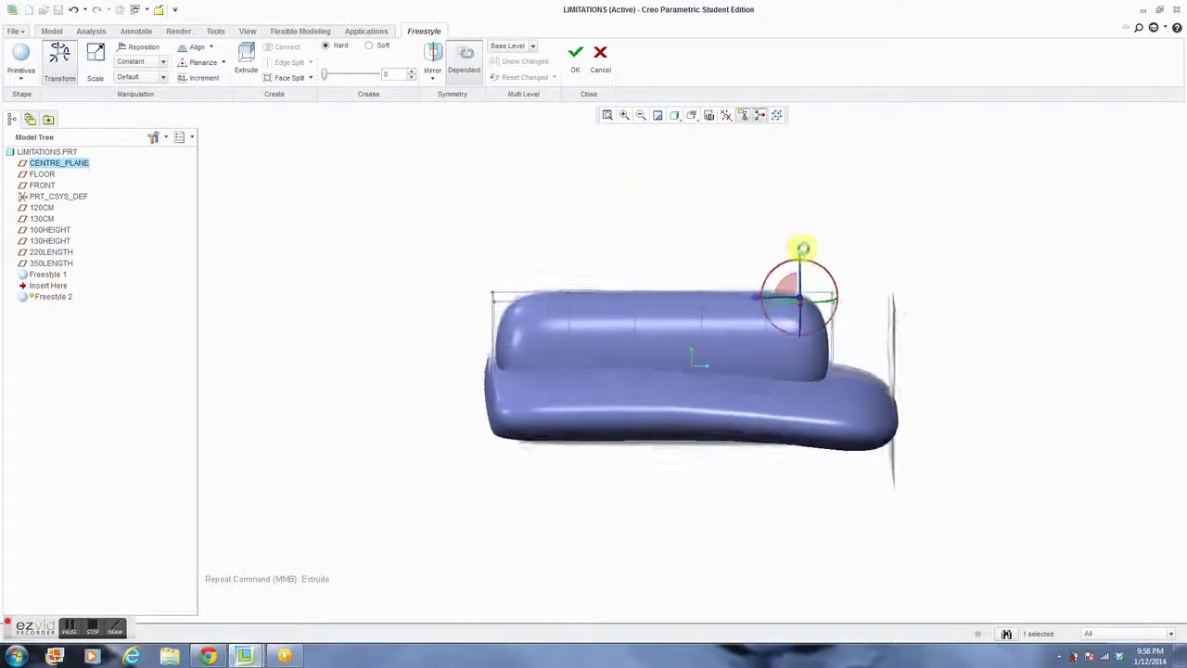
{"action": "left_click_drag", "start_coordinate": [799, 249], "coordinate": [837, 294]}
{"action": "left_click", "coordinate": [465, 222]}
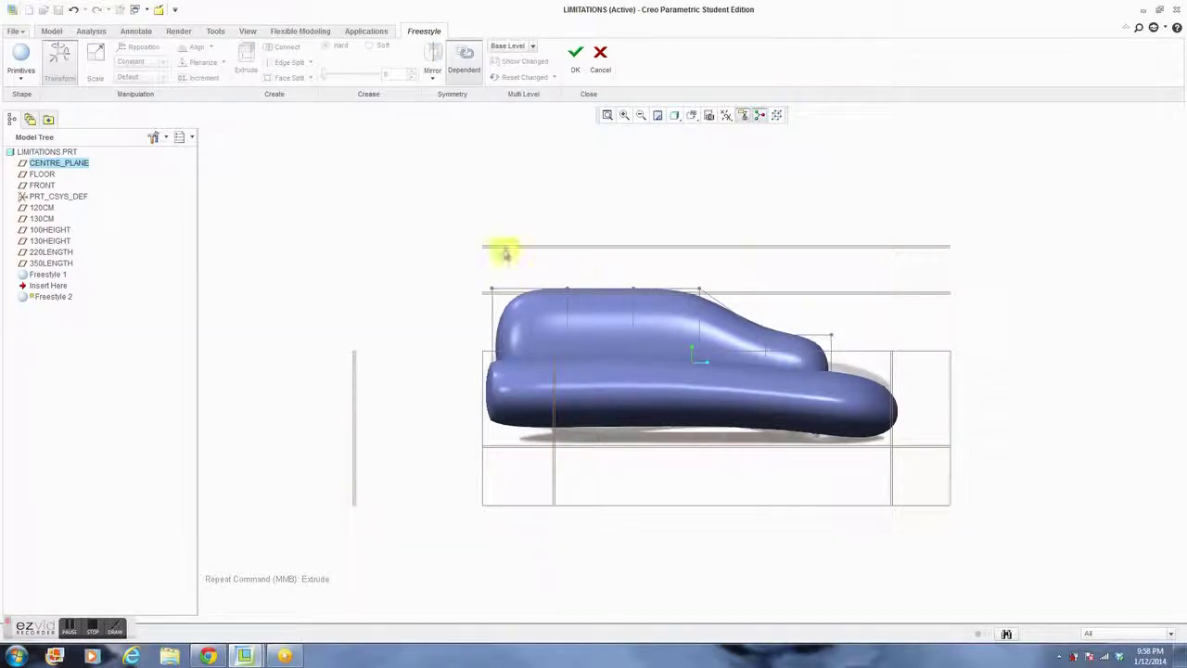
Select the rear portion of the upper mesh's top, behind the slope, and move it down closer to the lower body.
{"action": "left_click_drag", "start_coordinate": [452, 250], "coordinate": [702, 299]}
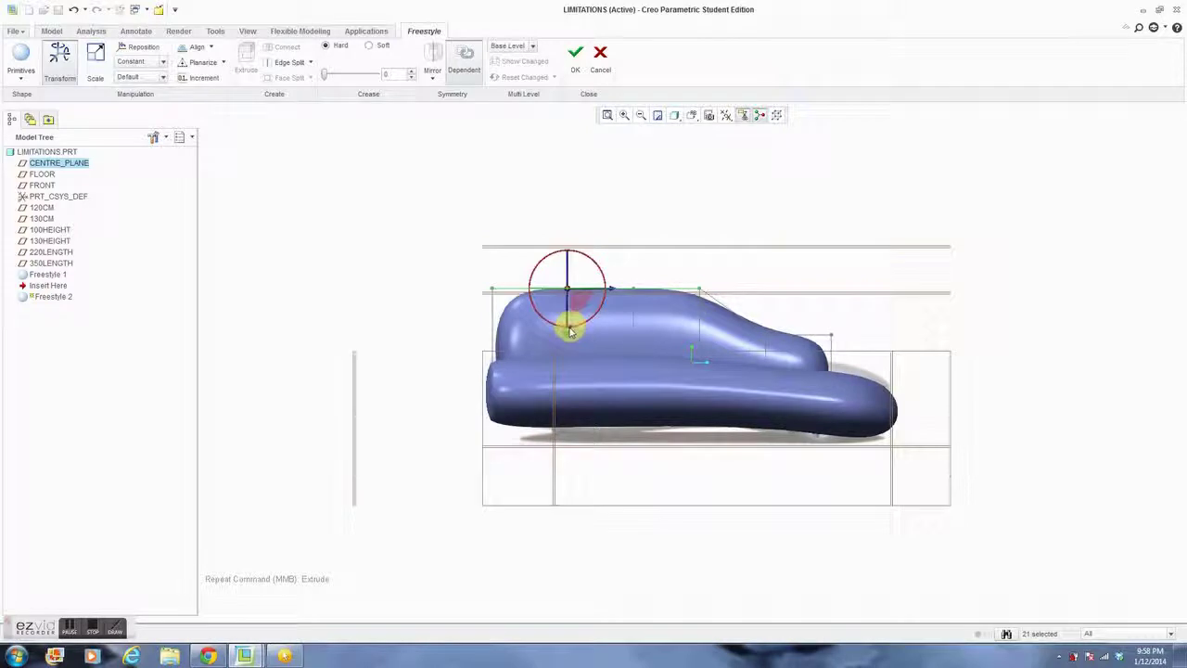
{"action": "left_click_drag", "start_coordinate": [565, 332], "coordinate": [567, 356]}
{"action": "left_click", "coordinate": [955, 331]}
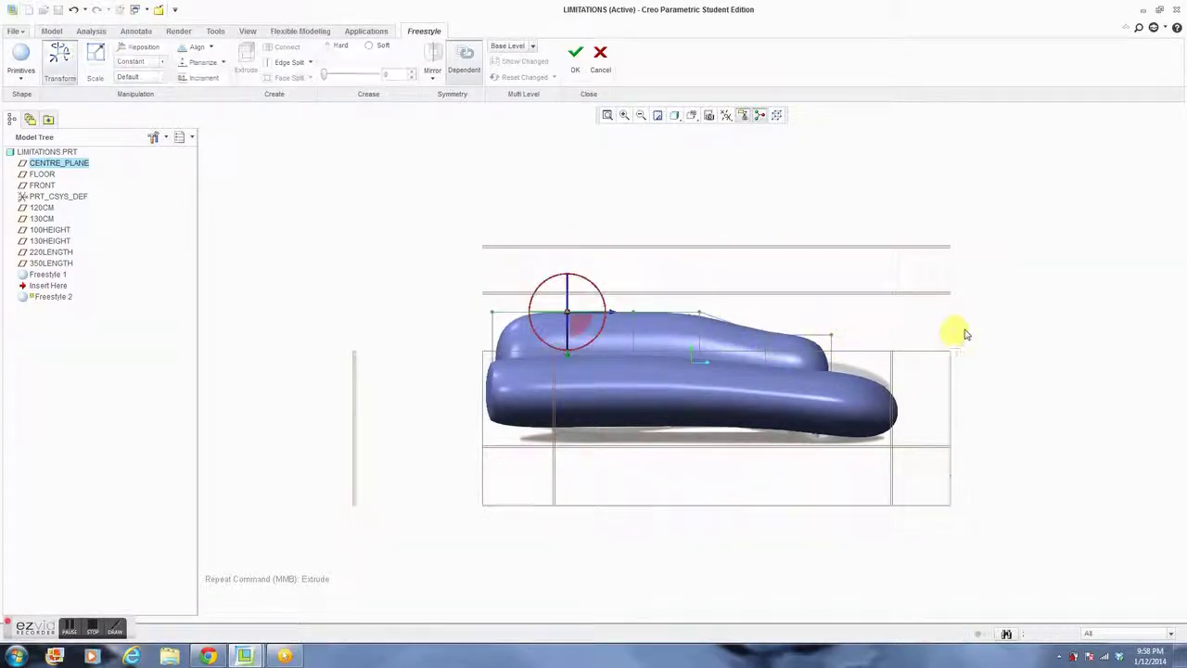
Select the whole top of the upper control mesh, including the sloped front, and raise it in the side view.
{"action": "mouse_move", "coordinate": [1043, 323]}
{"action": "middle_mouse_down"}
{"action": "mouse_move", "coordinate": [845, 395]}
{"action": "mouse_move", "coordinate": [840, 411]}
{"action": "mouse_move", "coordinate": [1025, 347]}
{"action": "mouse_move", "coordinate": [1033, 374]}
{"action": "middle_mouse_up"}
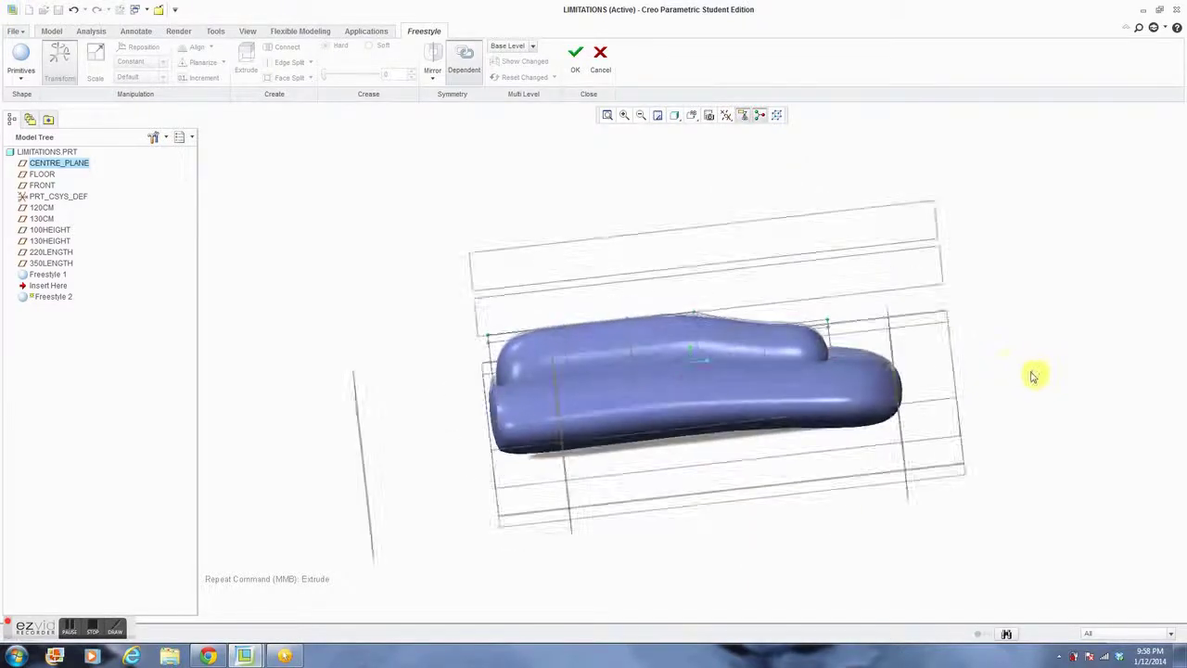
{"action": "left_click", "coordinate": [690, 116]}
{"action": "left_click", "coordinate": [658, 190]}
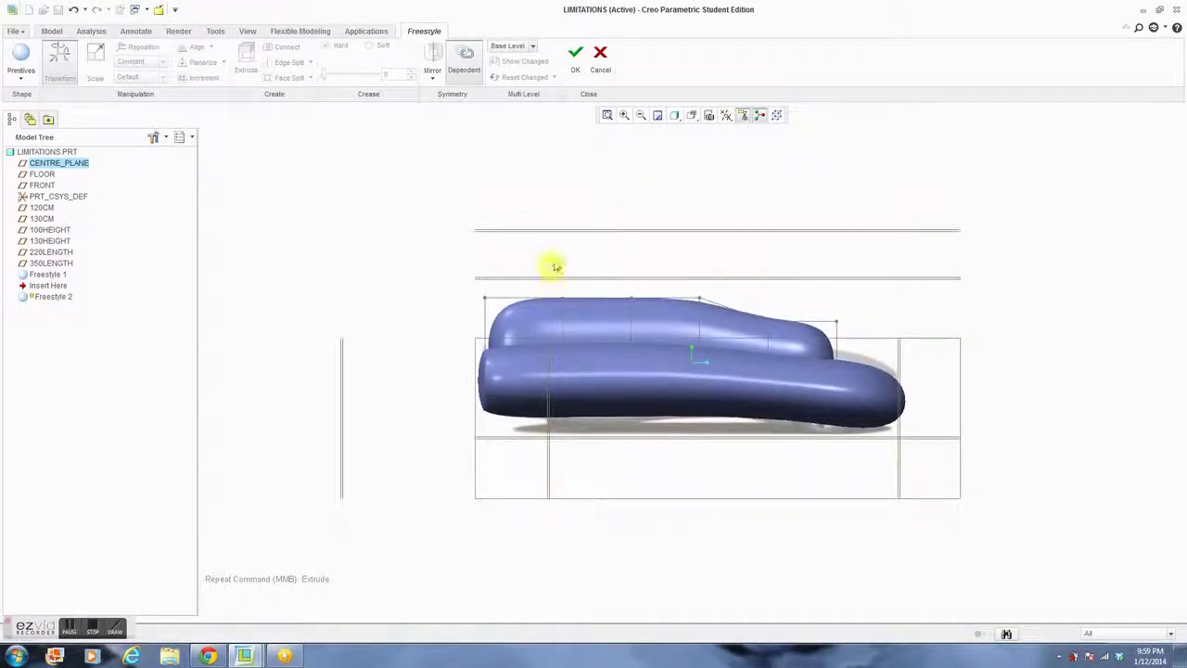
{"action": "left_click_drag", "start_coordinate": [468, 276], "coordinate": [849, 329]}
{"action": "left_click_drag", "start_coordinate": [567, 340], "coordinate": [564, 305]}
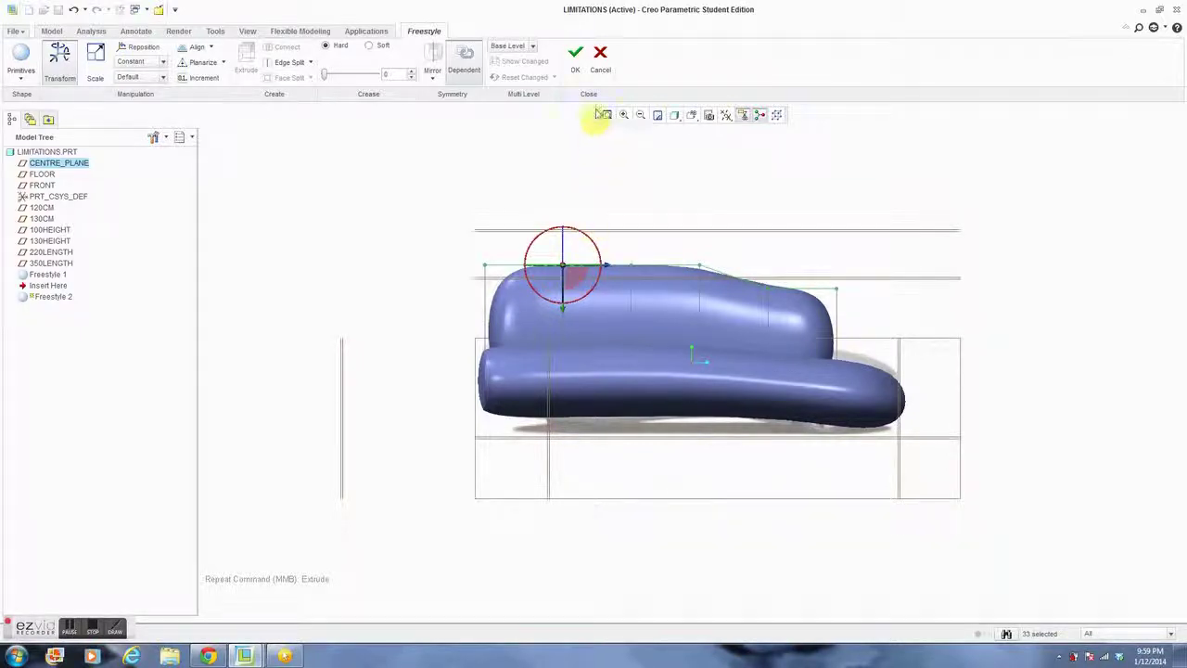
Cancel the second Freestyle feature and discard its shape.
{"action": "left_click", "coordinate": [599, 71]}
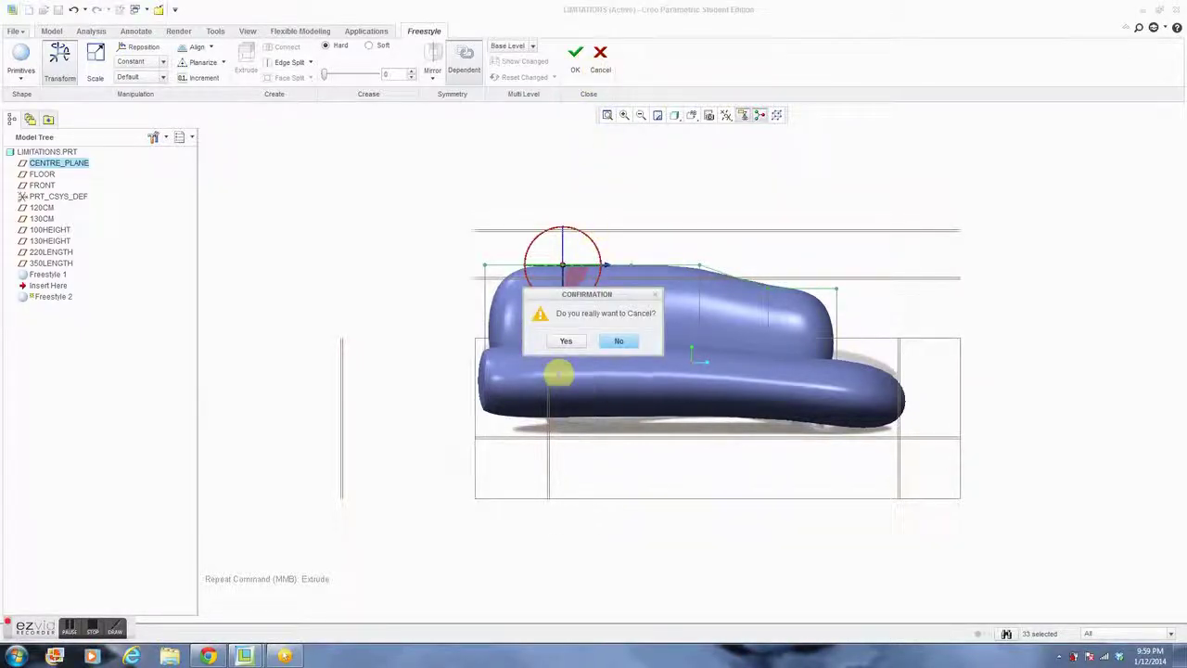
{"action": "left_click", "coordinate": [567, 342]}
{"action": "middle_click_drag", "start_coordinate": [1028, 392], "coordinate": [922, 452]}
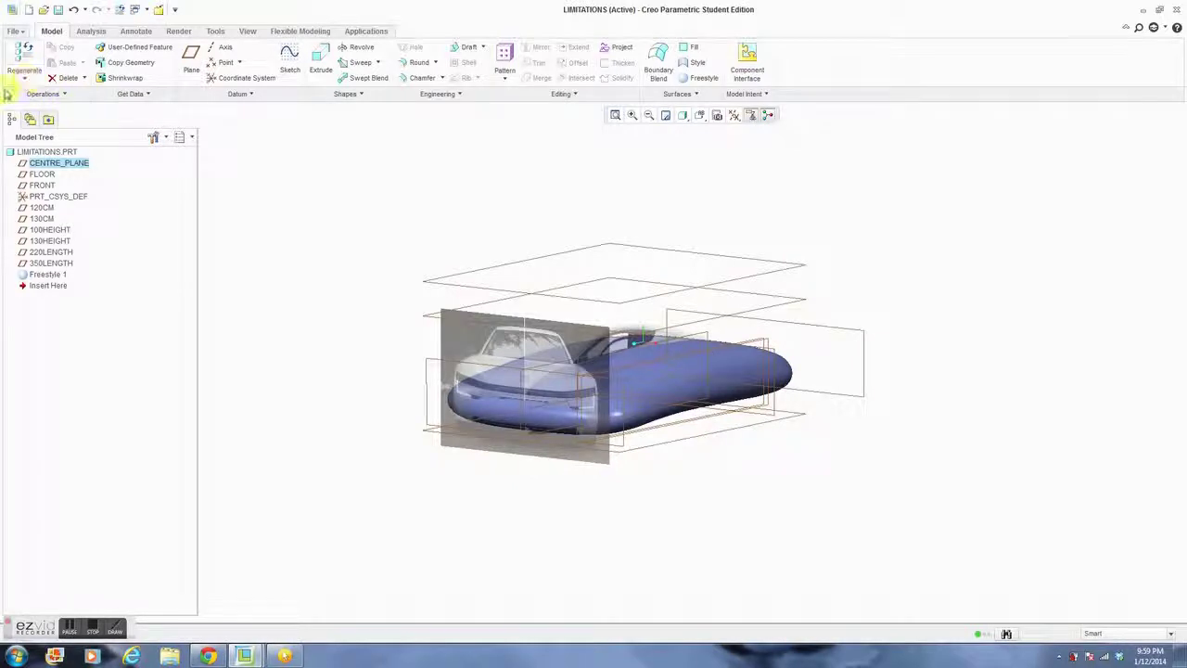
{"action": "left_click", "coordinate": [14, 33]}
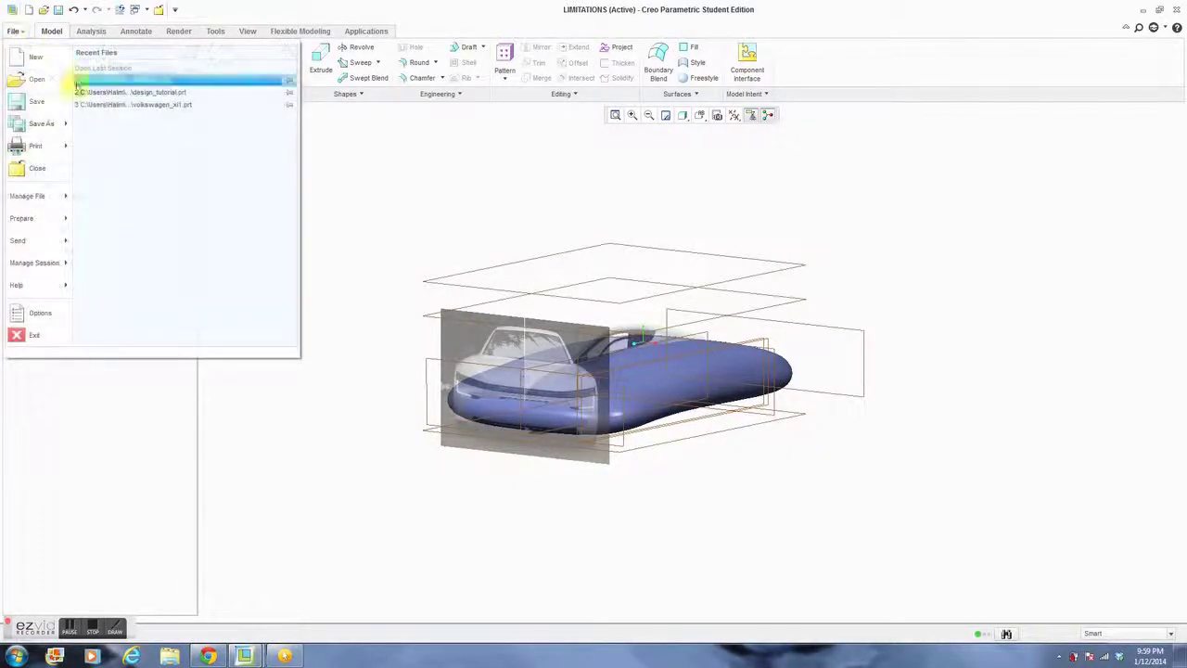
{"action": "left_click", "coordinate": [434, 181]}
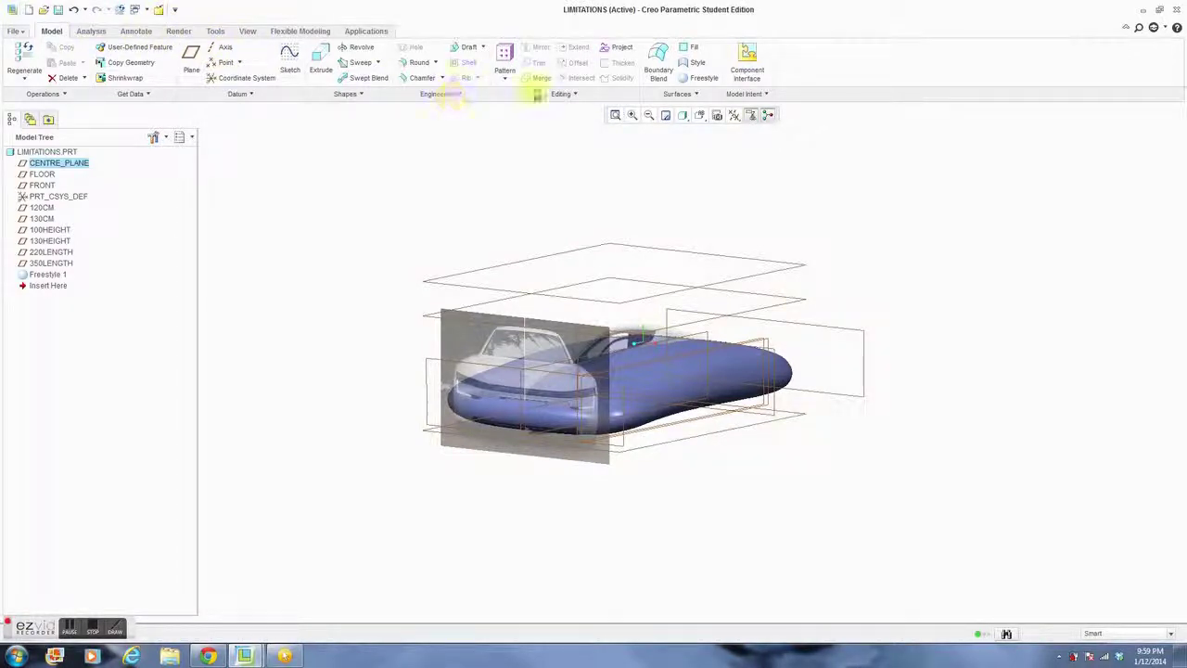
Start a new Freestyle feature and insert a closed sphere primitive as its base shape.
{"action": "left_click", "coordinate": [701, 78]}
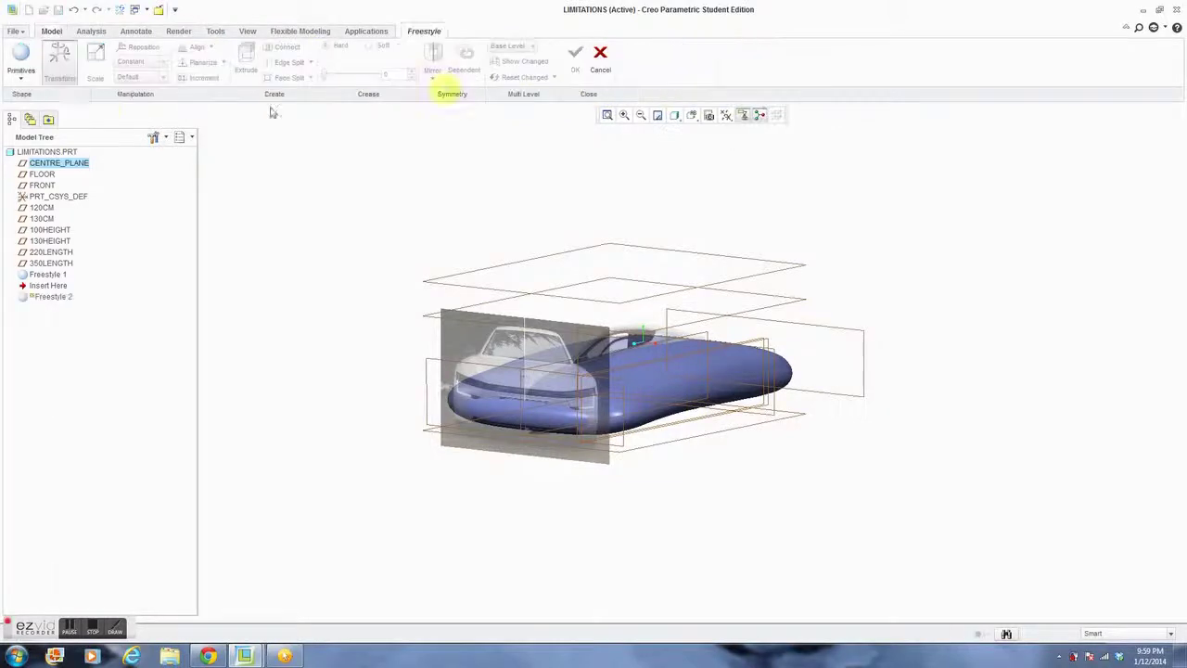
{"action": "left_click", "coordinate": [22, 67]}
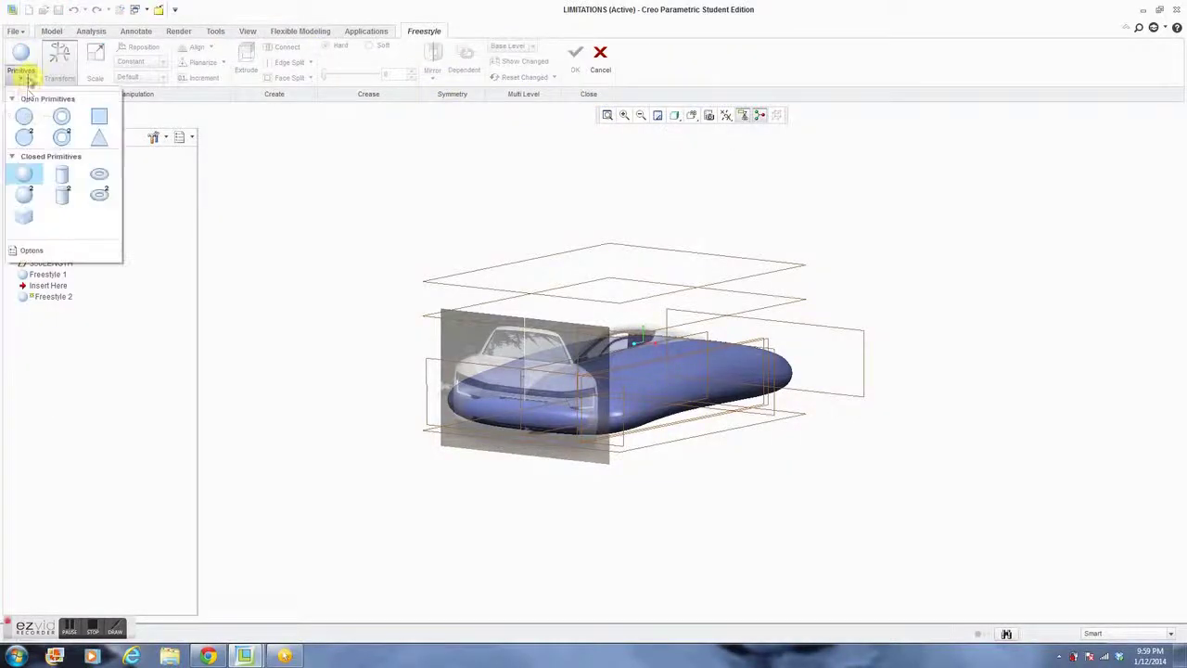
{"action": "left_click", "coordinate": [23, 177]}
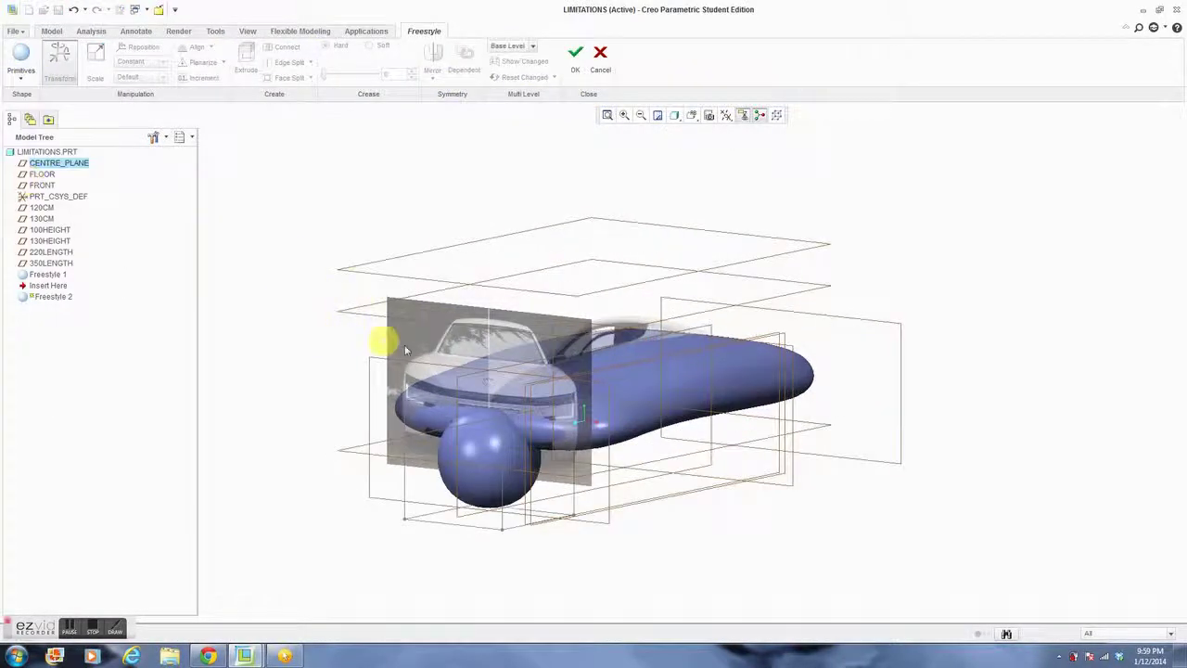
Select the side face of the new sphere's control mesh and mirror the shape about CENTRE_PLANE.
{"action": "left_click", "coordinate": [520, 460]}
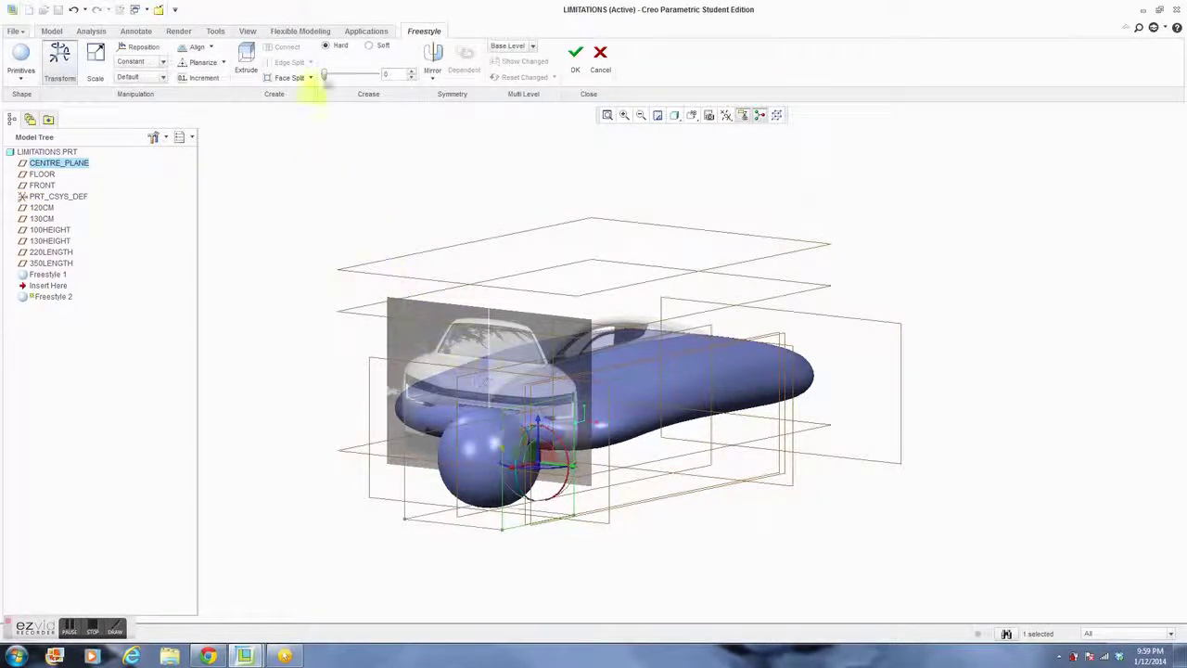
{"action": "left_click", "coordinate": [432, 61]}
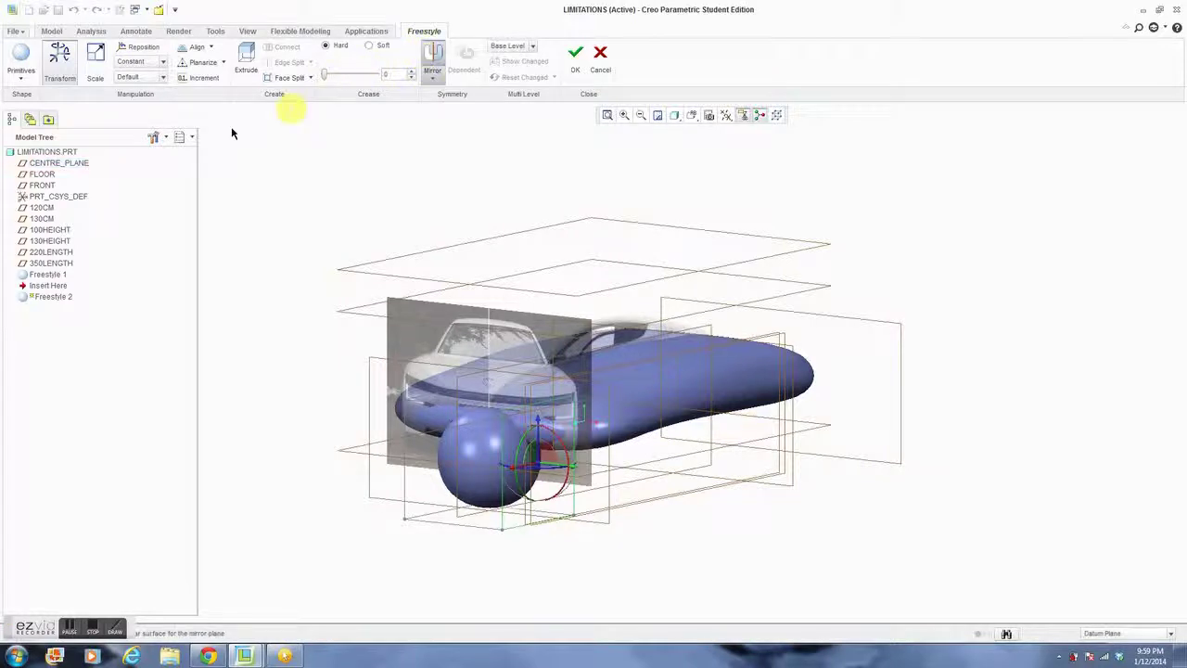
{"action": "left_click", "coordinate": [80, 165]}
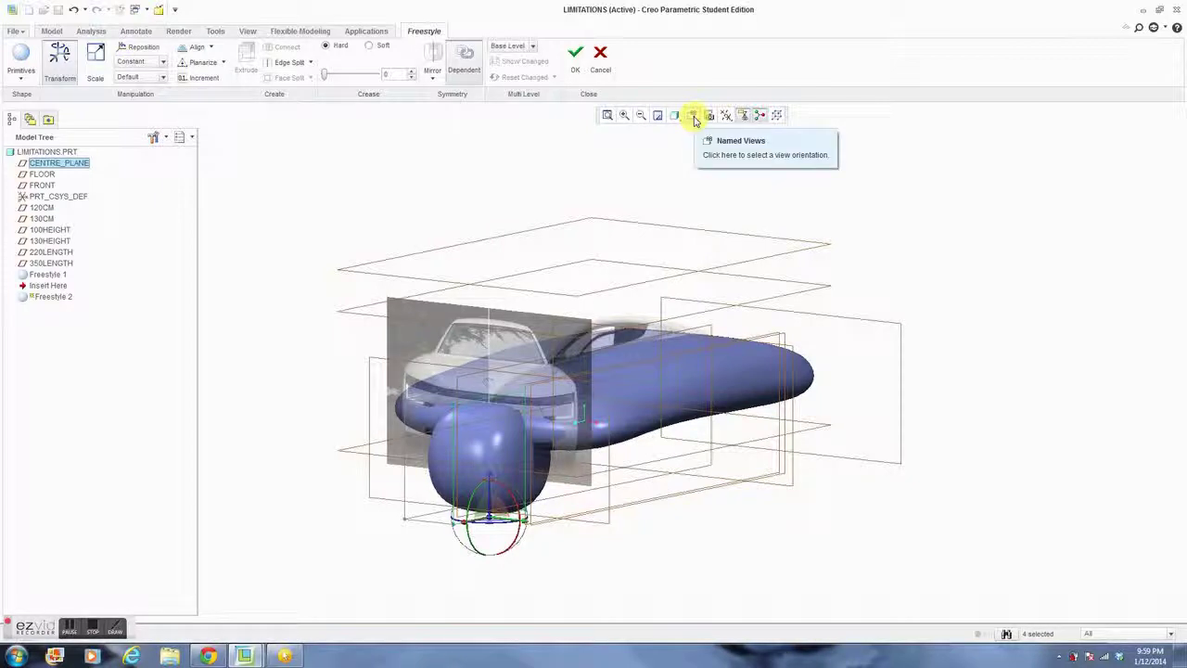
Try to move the selected part of the sphere's mesh up and rearward in the side view, and undo the move.
{"action": "left_click", "coordinate": [696, 120]}
{"action": "left_click", "coordinate": [647, 184]}
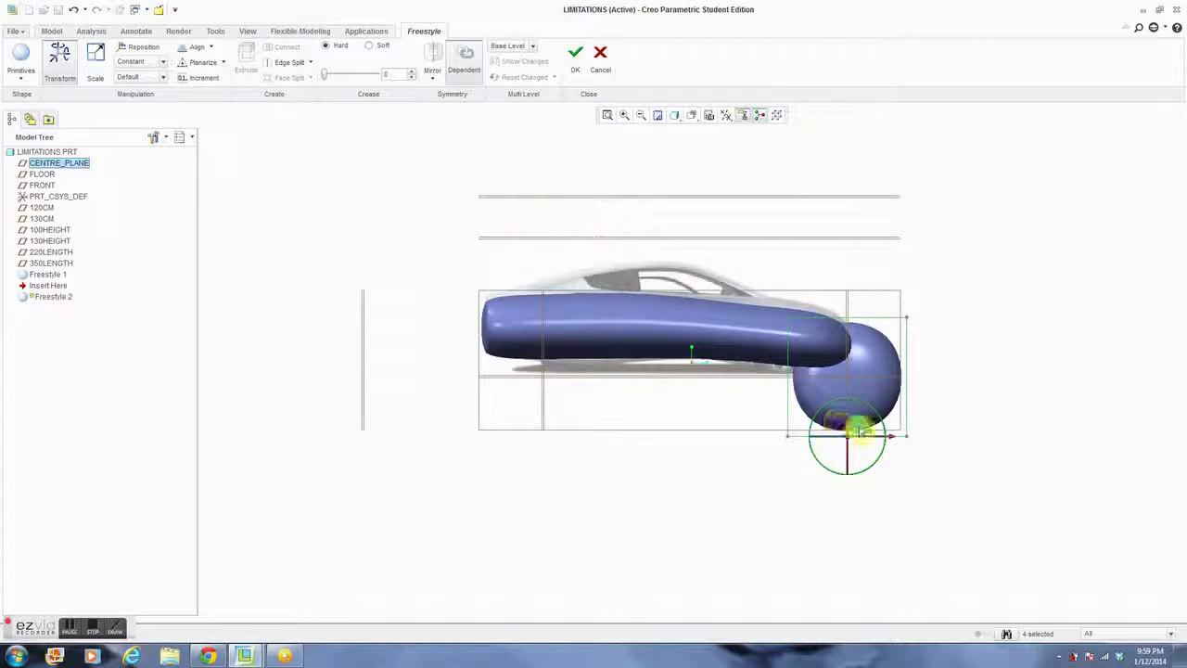
{"action": "left_click_drag", "start_coordinate": [861, 429], "coordinate": [600, 296]}
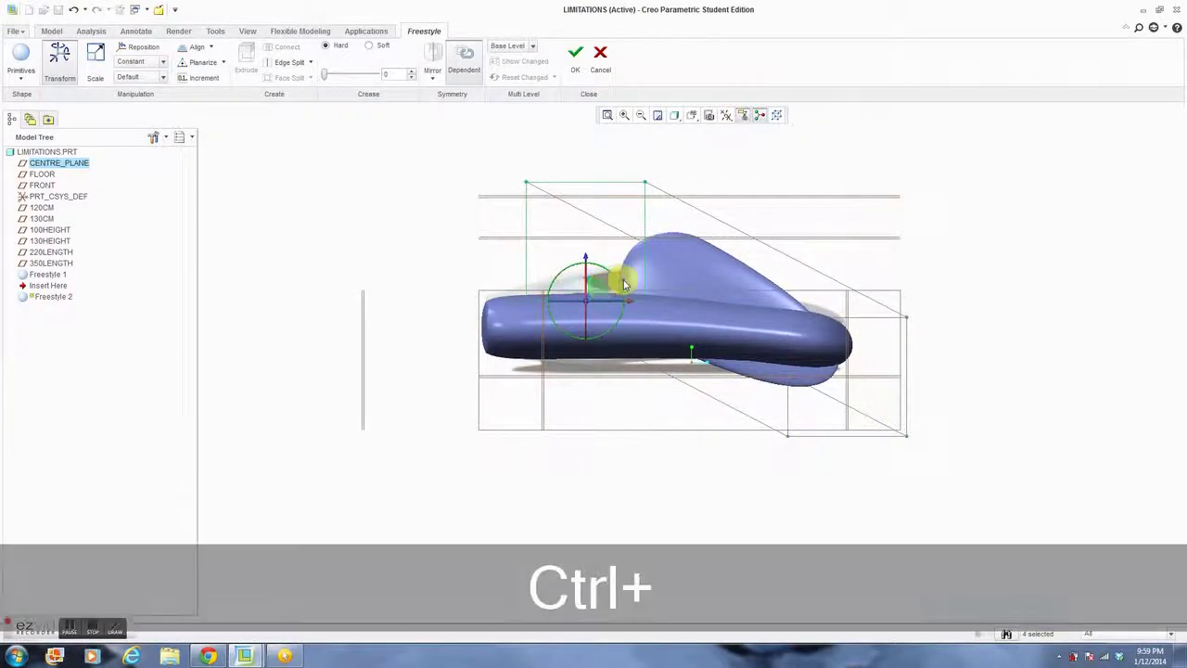
{"action": "key", "text": "ctrl+z"}
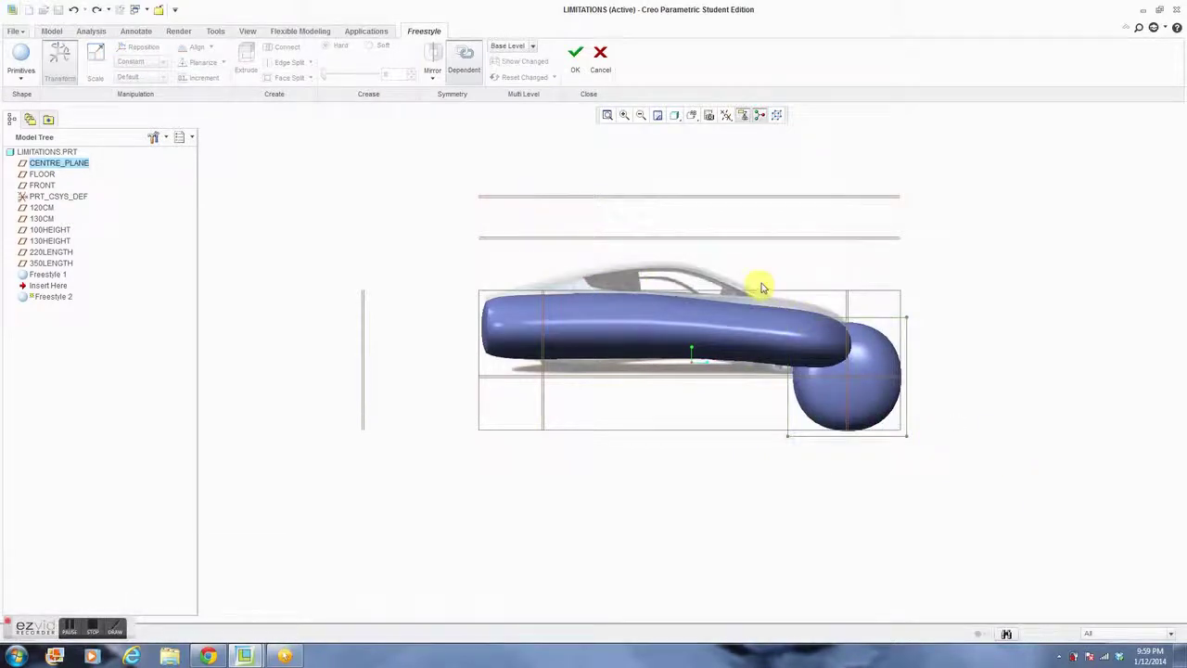
Select the sphere's whole control mesh and, in the side view, move it up and rearward over the car's cabin area.
{"action": "middle_click_drag", "start_coordinate": [911, 318], "coordinate": [878, 336]}
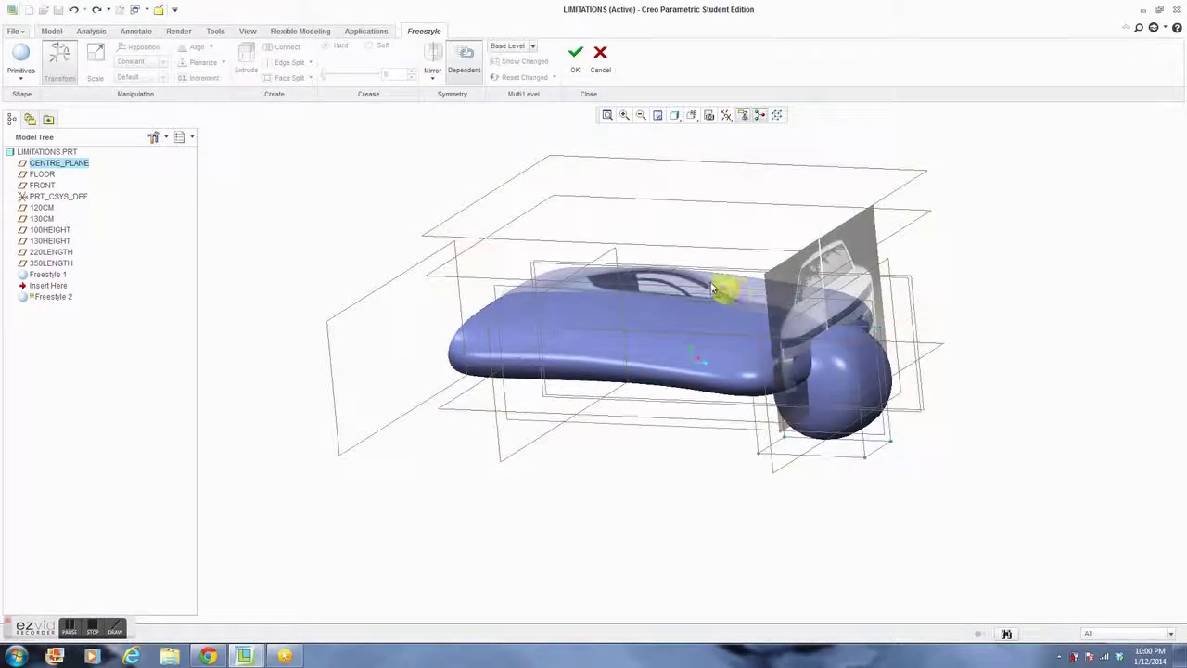
{"action": "left_click_drag", "start_coordinate": [695, 273], "coordinate": [949, 540]}
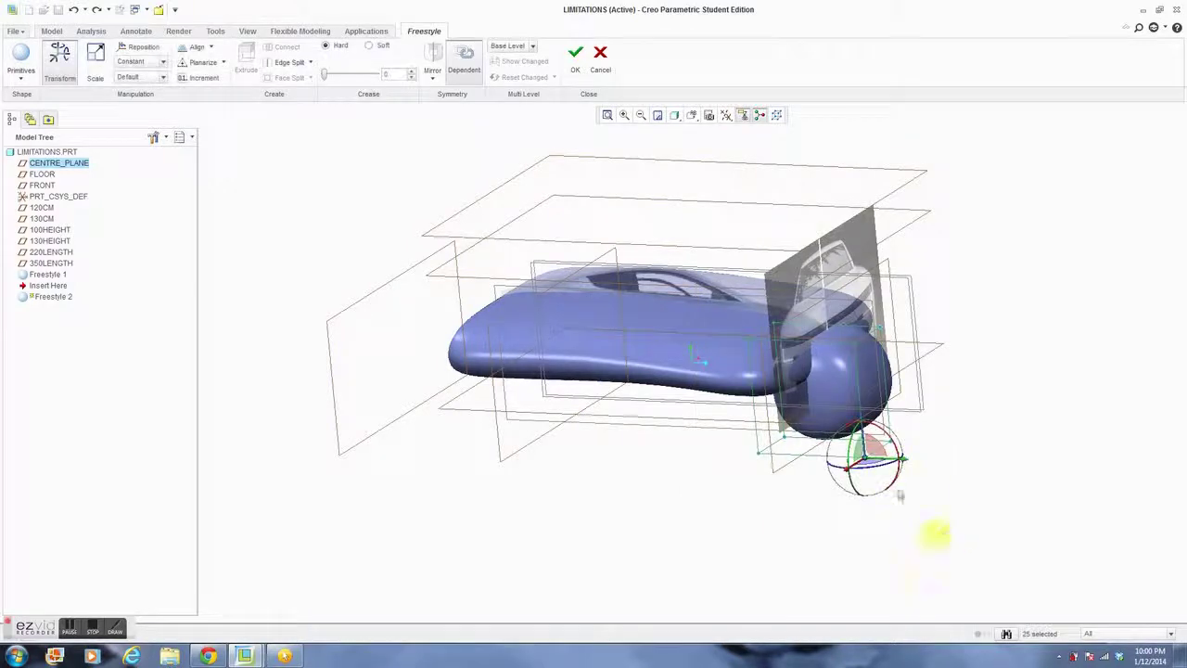
{"action": "left_click", "coordinate": [692, 116]}
{"action": "left_click", "coordinate": [649, 185]}
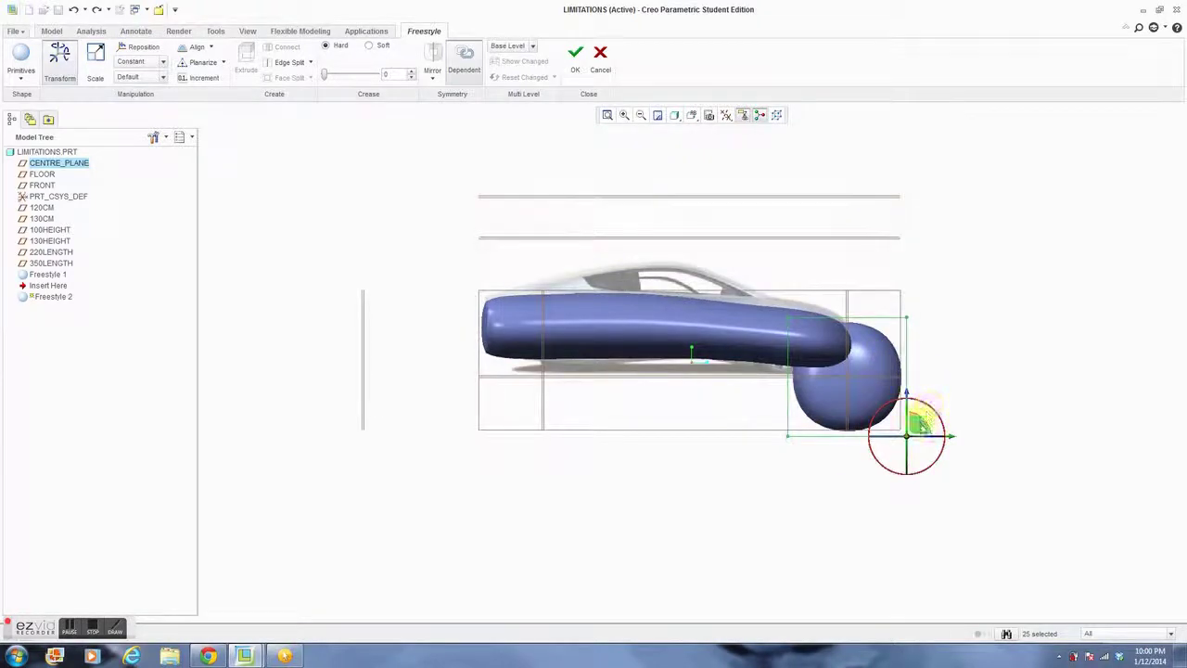
{"action": "left_click_drag", "start_coordinate": [918, 425], "coordinate": [714, 318]}
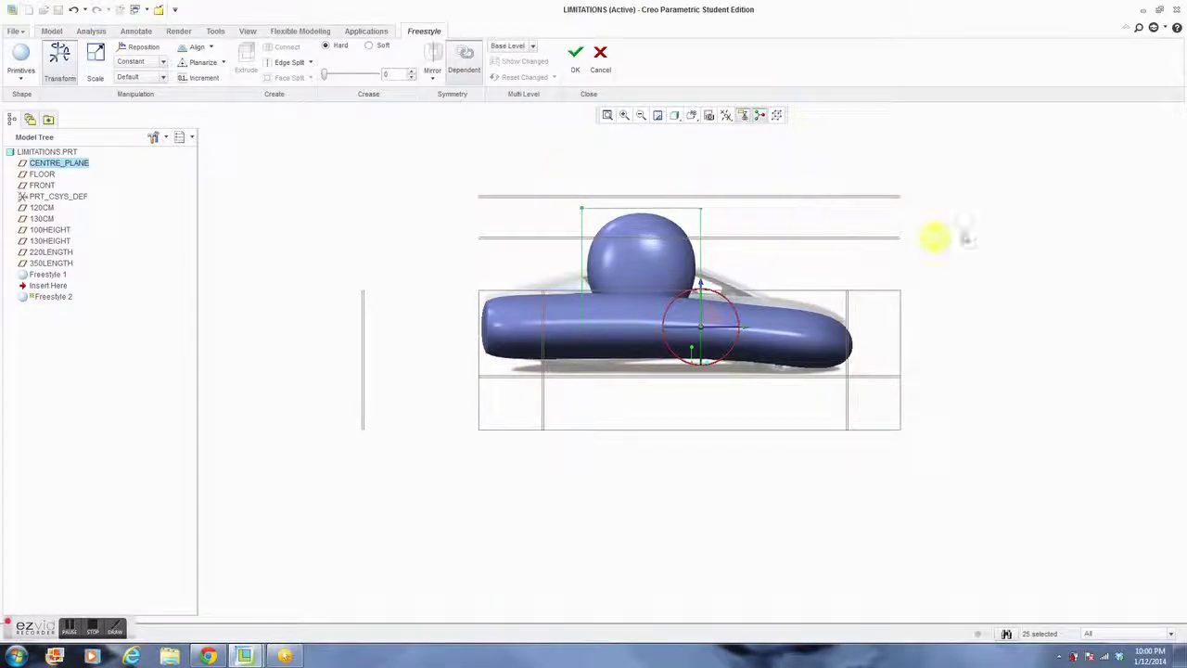
{"action": "left_click", "coordinate": [986, 225]}
Select the top of the sphere's control mesh and lower it to match the roof height in the side-view reference image.
{"action": "left_click_drag", "start_coordinate": [566, 174], "coordinate": [734, 226]}
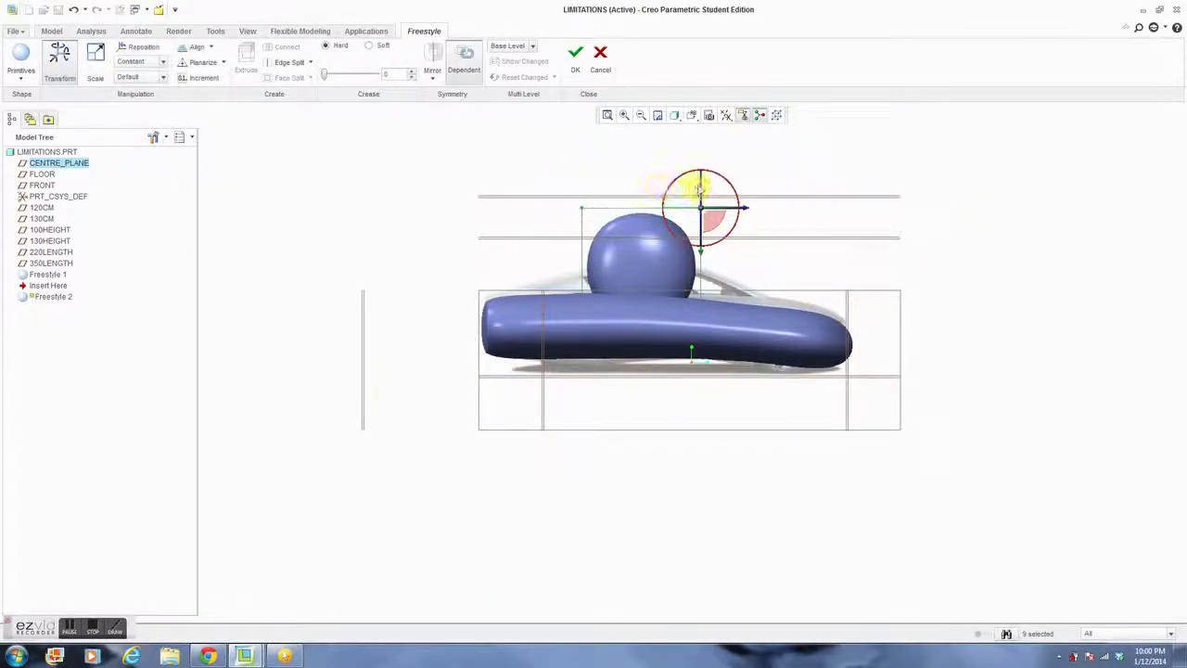
{"action": "left_click", "coordinate": [699, 220]}
{"action": "left_click_drag", "start_coordinate": [548, 180], "coordinate": [700, 305]}
{"action": "left_click", "coordinate": [715, 418]}
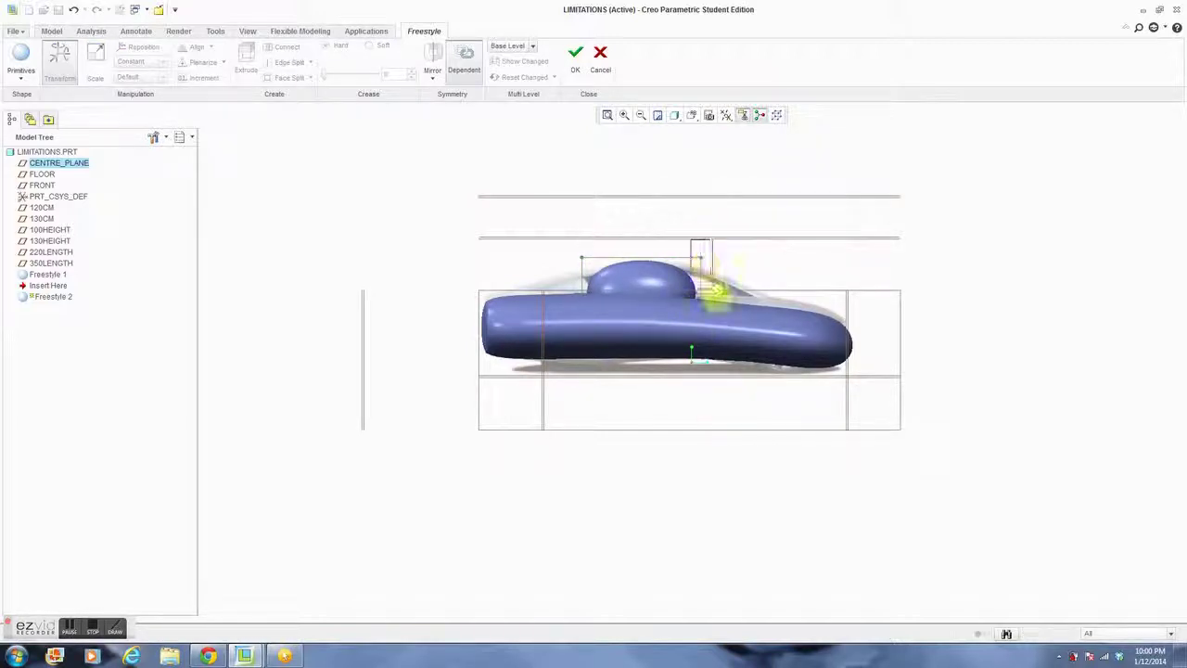
In the side view, stretch the cabin mesh's upper front end forward and its upper rear end rearward over the lower body.
{"action": "left_click", "coordinate": [729, 318]}
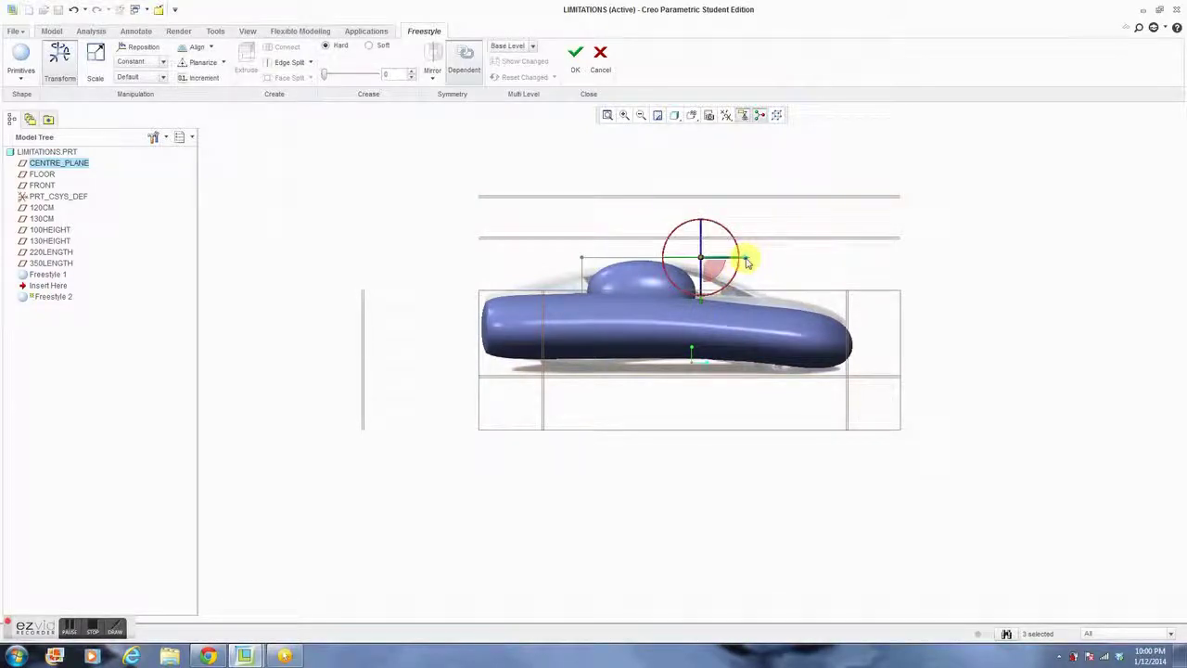
{"action": "left_click_drag", "start_coordinate": [751, 261], "coordinate": [840, 283]}
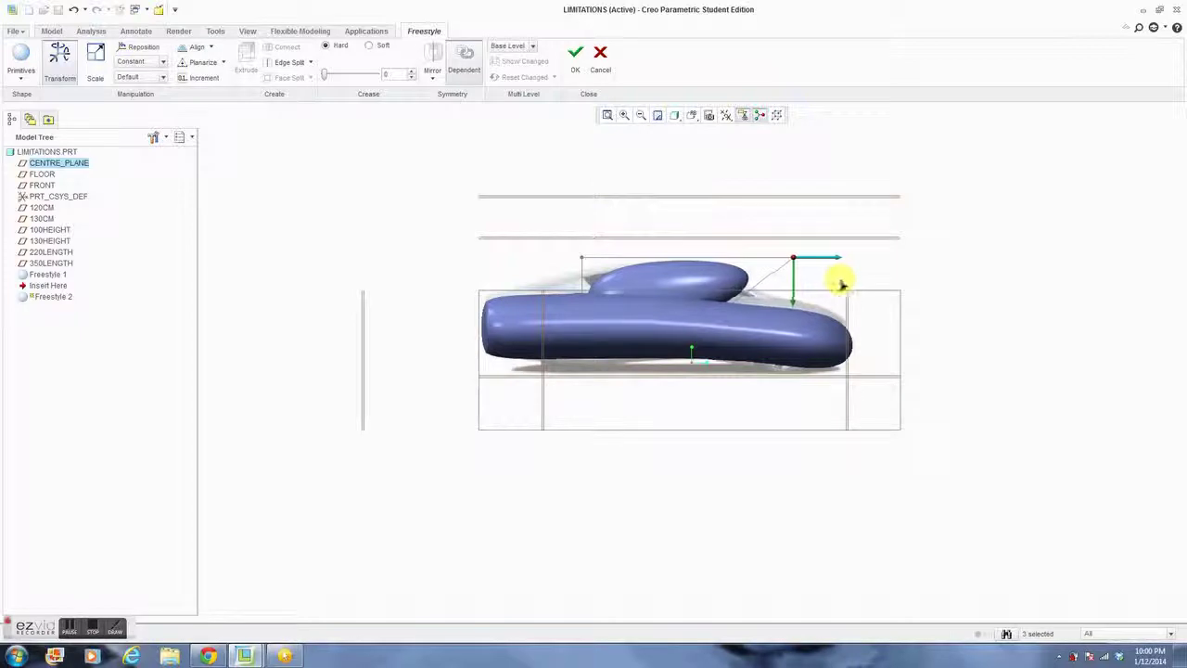
{"action": "left_click", "coordinate": [998, 454]}
{"action": "left_click_drag", "start_coordinate": [553, 232], "coordinate": [603, 316]}
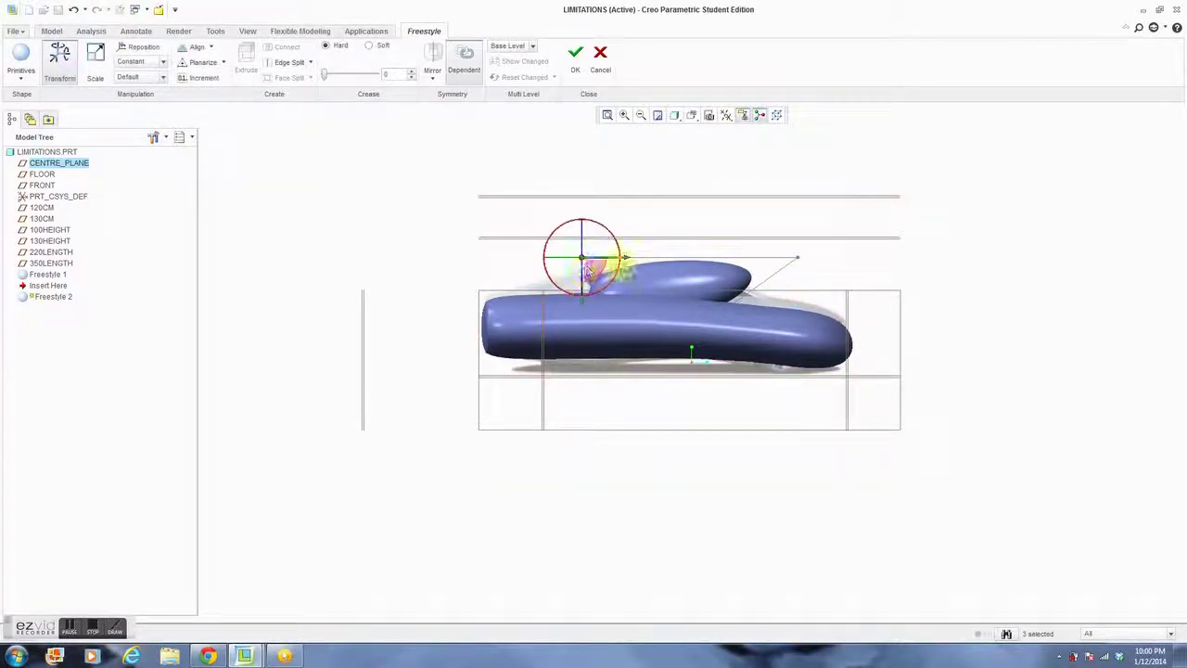
{"action": "left_click_drag", "start_coordinate": [626, 259], "coordinate": [481, 278]}
{"action": "left_click", "coordinate": [446, 376]}
Select the rear face of the cabin's control mesh and lower it in the side view to slope the rear end down.
{"action": "middle_click_drag", "start_coordinate": [449, 291], "coordinate": [472, 274]}
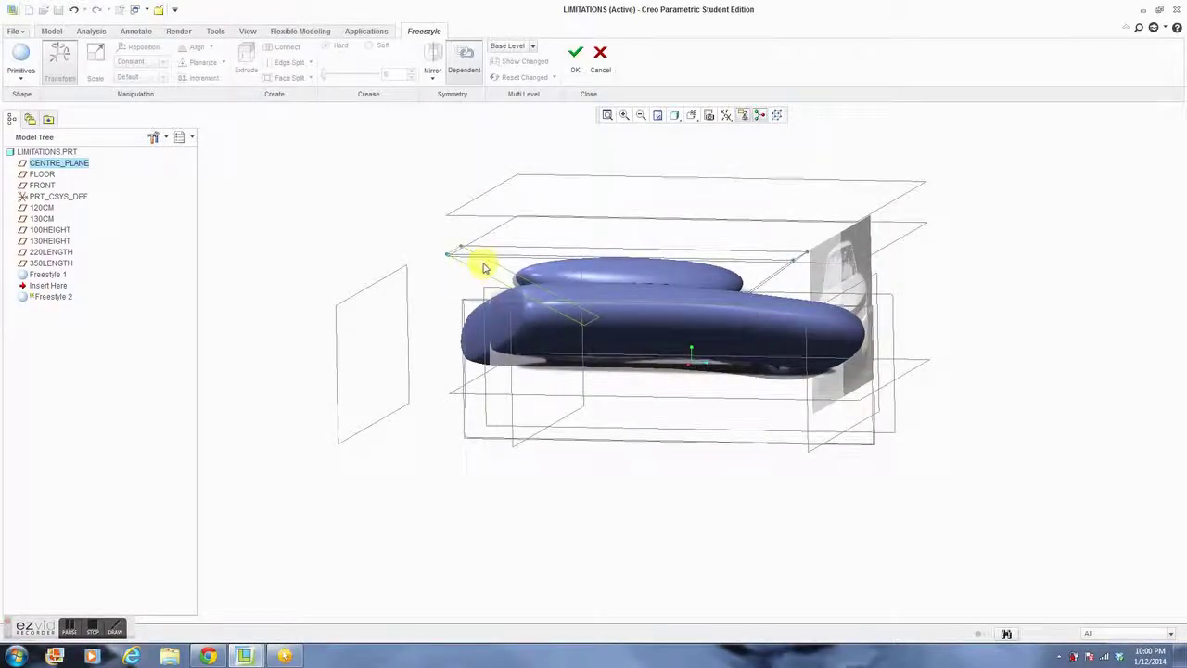
{"action": "left_click", "coordinate": [483, 268]}
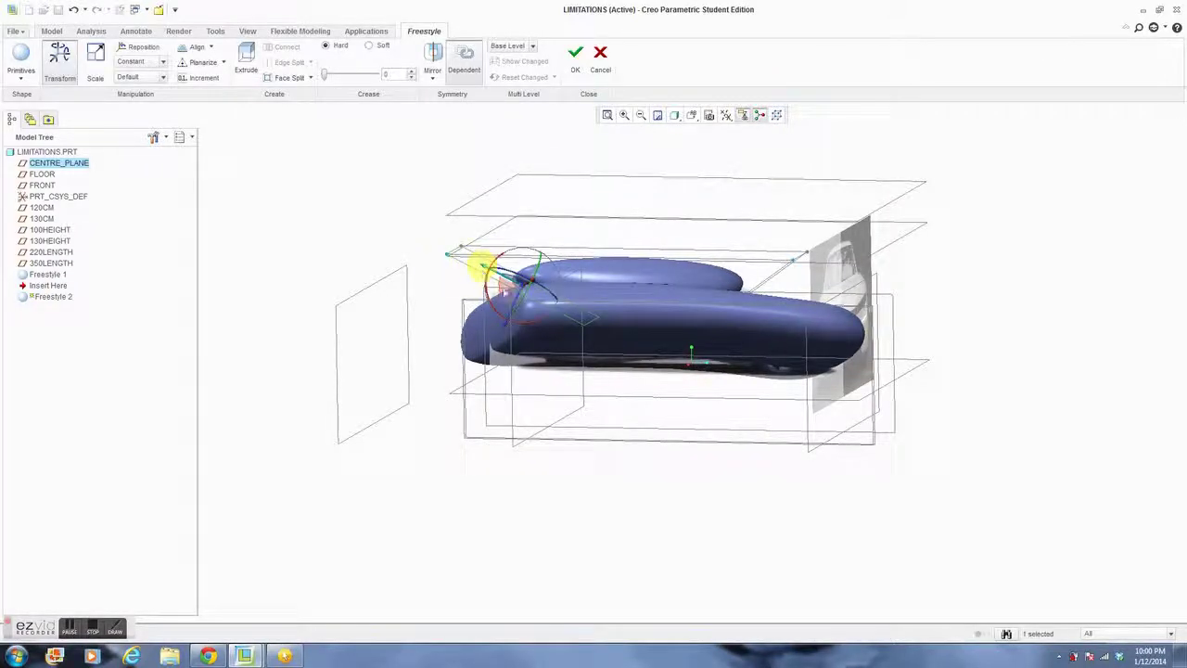
{"action": "left_click", "coordinate": [691, 115]}
{"action": "left_click", "coordinate": [652, 196]}
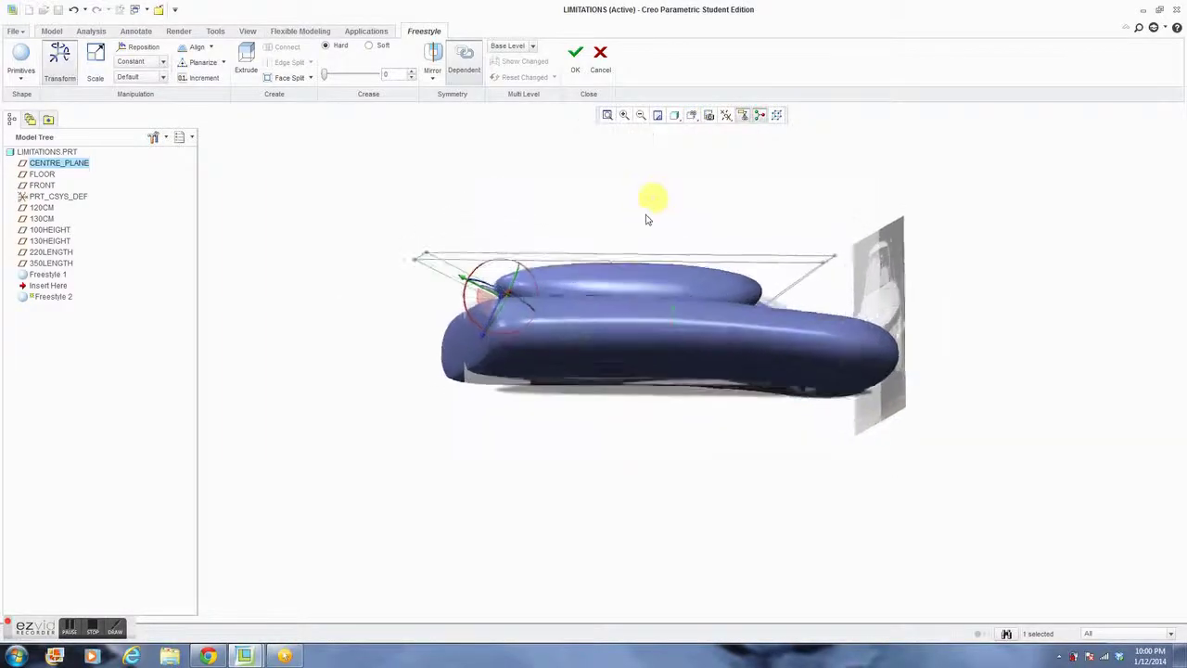
{"action": "left_click_drag", "start_coordinate": [494, 380], "coordinate": [488, 420]}
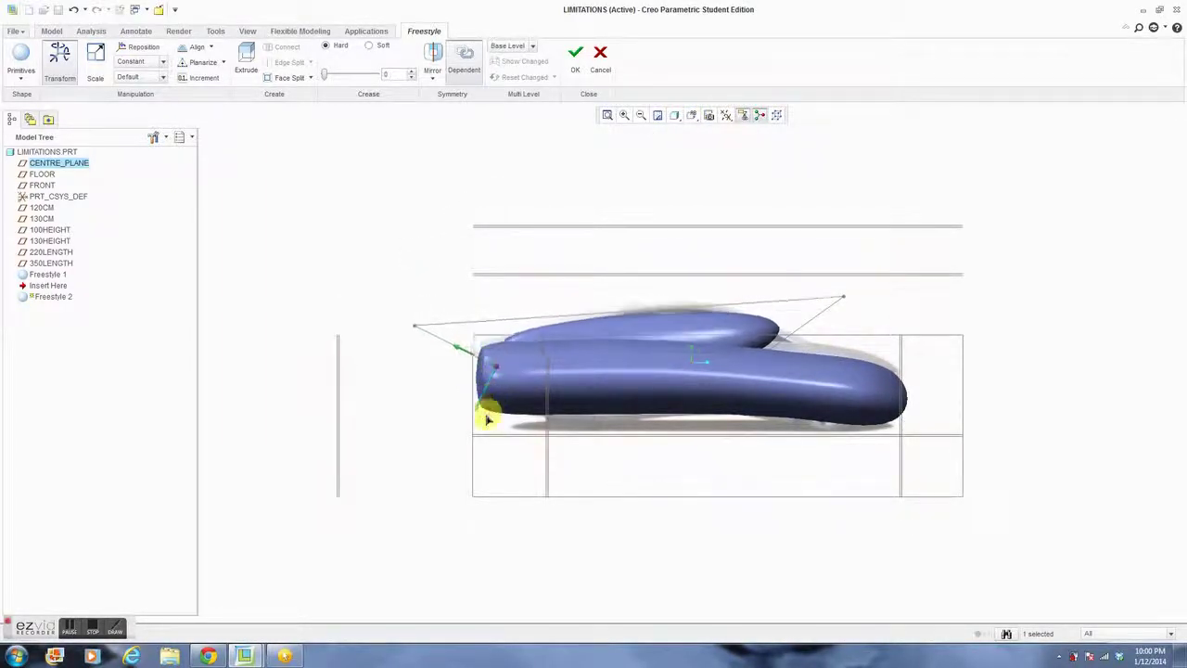
{"action": "left_click", "coordinate": [690, 285]}
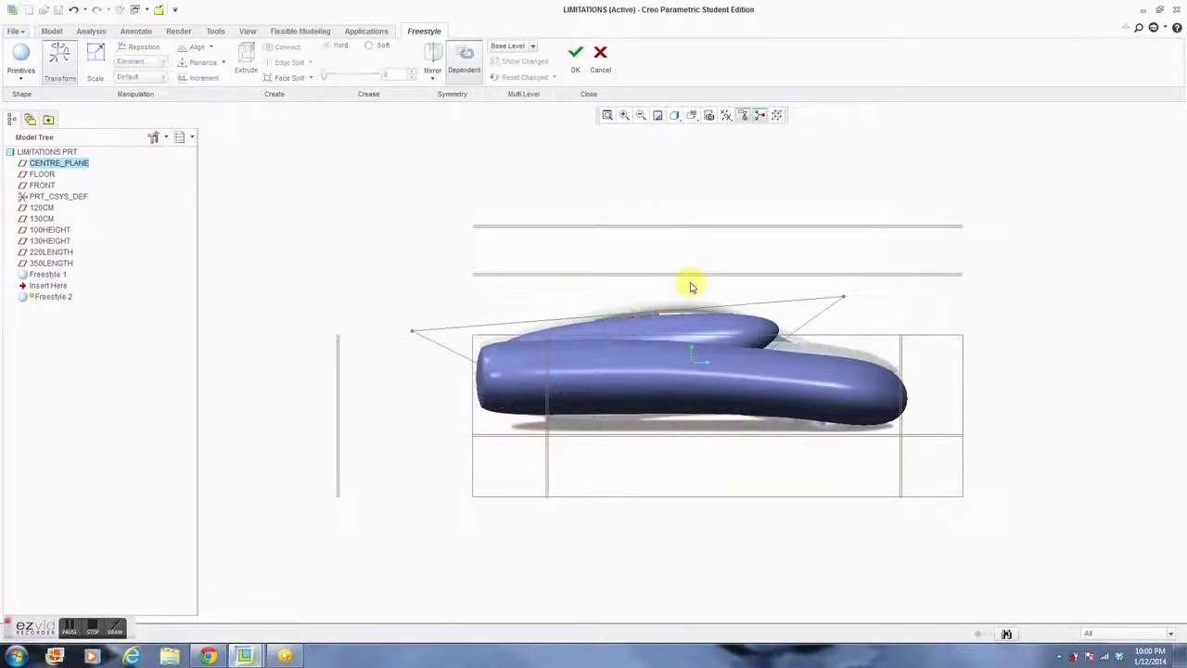
Select the top face of the cabin's control mesh and raise it in the side view above the reference roofline.
{"action": "left_click", "coordinate": [705, 307]}
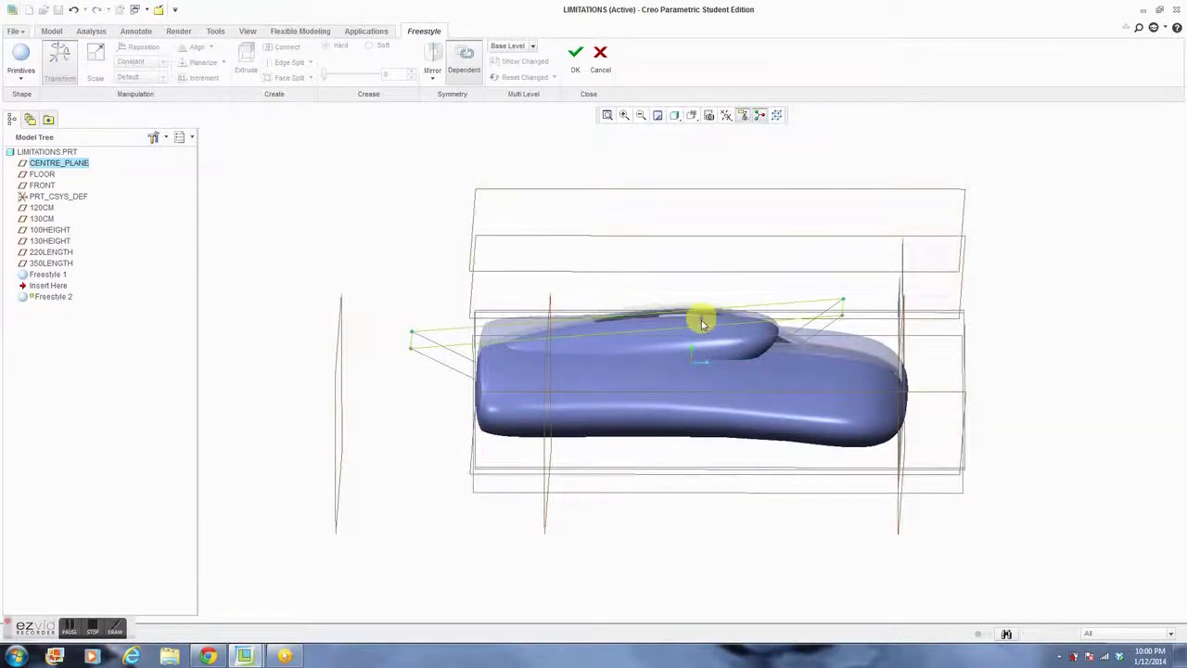
{"action": "left_click", "coordinate": [693, 115]}
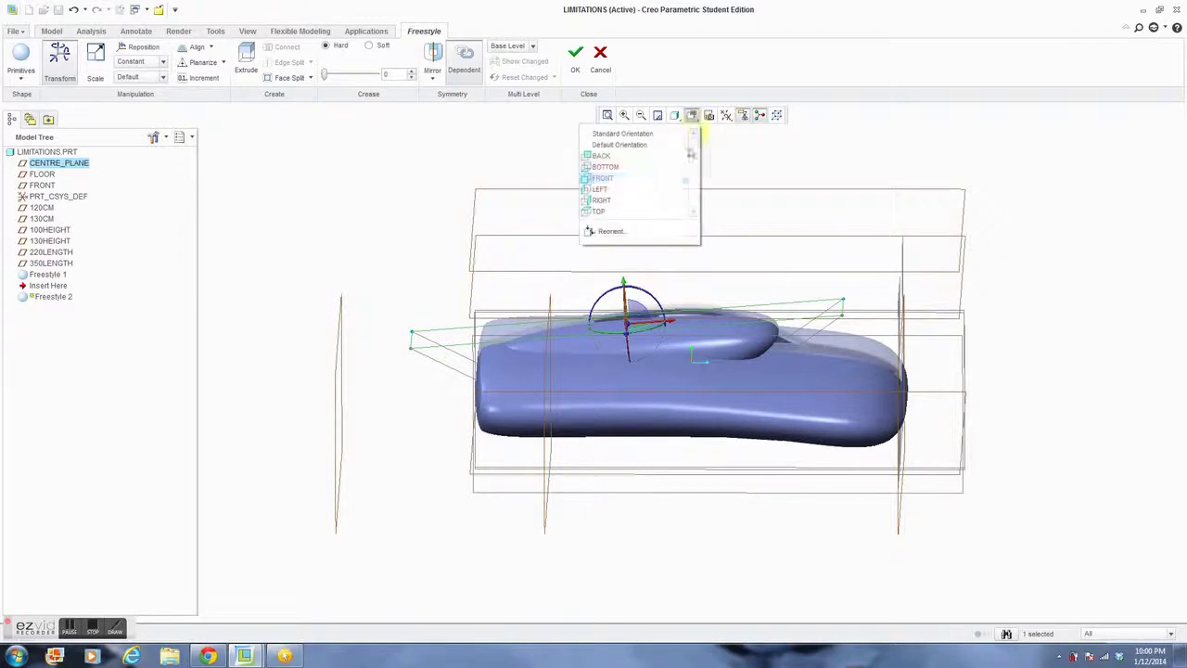
{"action": "left_click", "coordinate": [649, 197]}
{"action": "left_click_drag", "start_coordinate": [622, 278], "coordinate": [625, 256]}
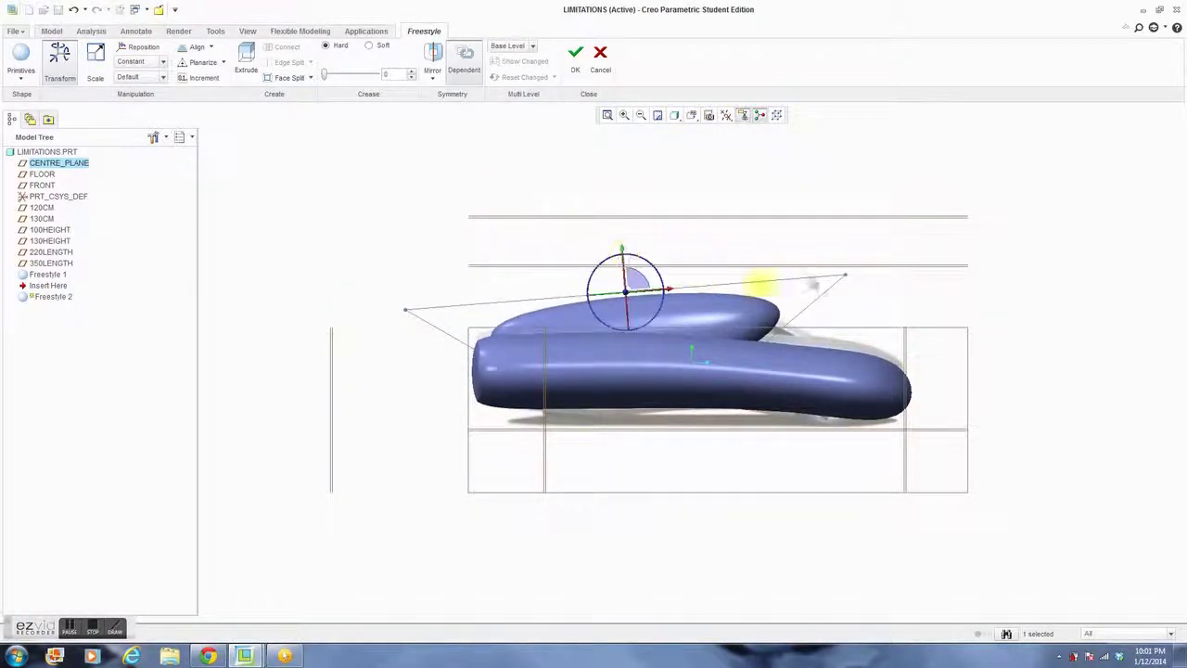
{"action": "left_click", "coordinate": [976, 306]}
Select the front face of the cabin's control mesh and move it down and forward in the side view towards the hood.
{"action": "middle_click_drag", "start_coordinate": [974, 305], "coordinate": [801, 329]}
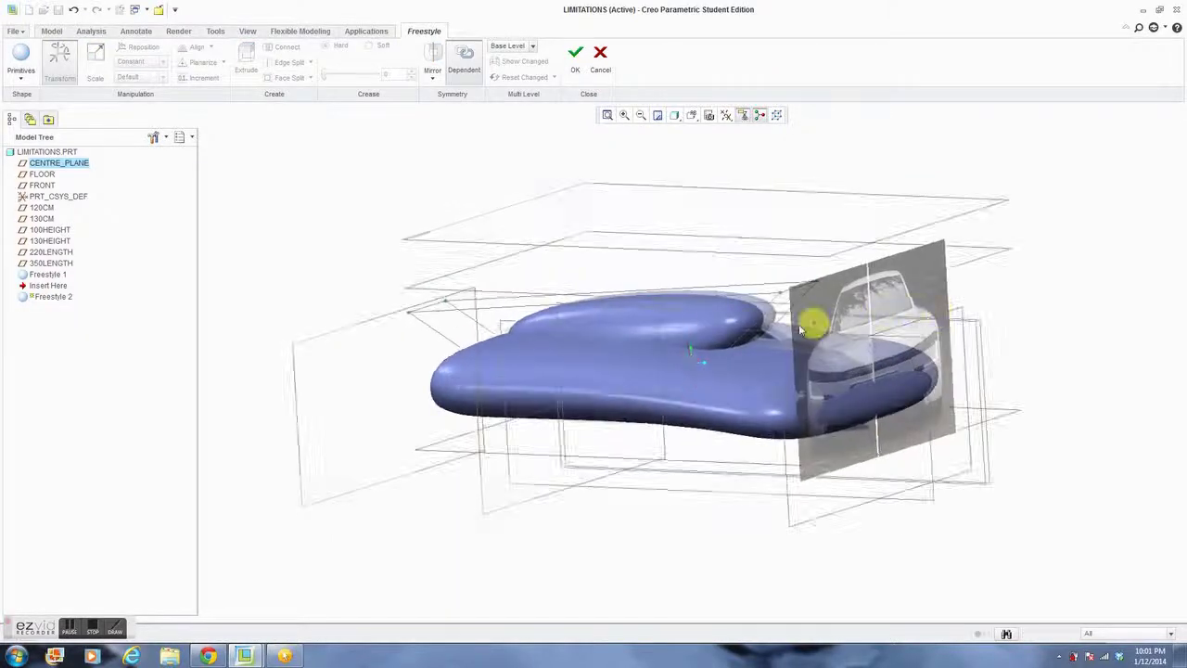
{"action": "left_click", "coordinate": [774, 323]}
{"action": "left_click", "coordinate": [693, 116]}
{"action": "left_click", "coordinate": [666, 189]}
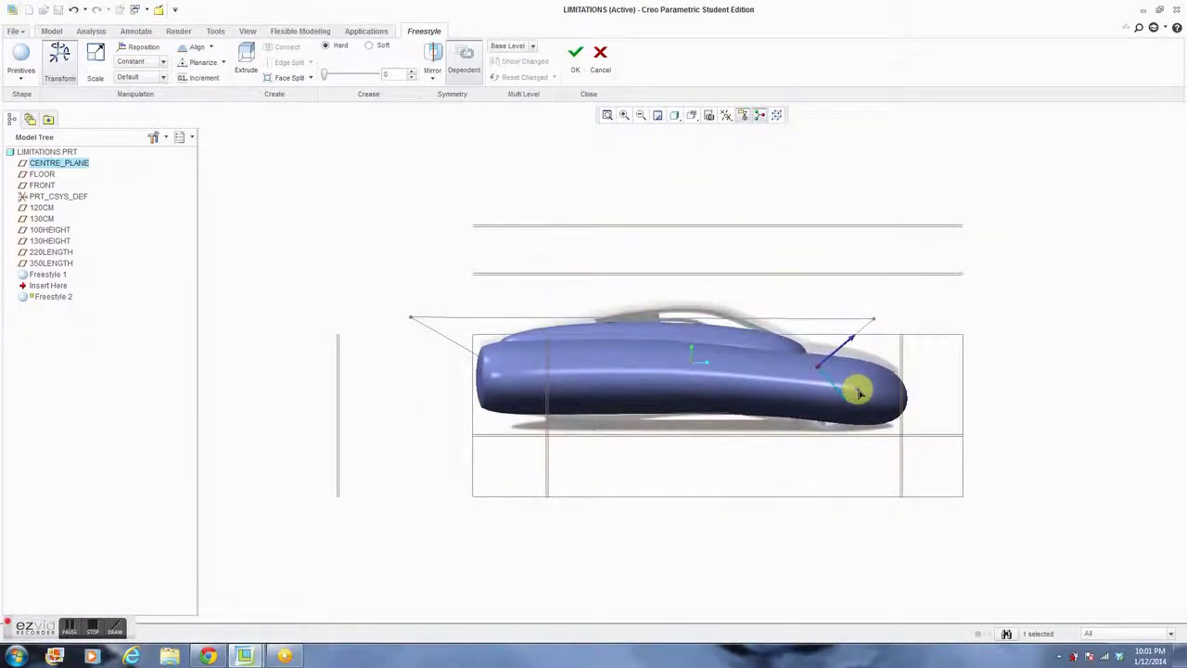
{"action": "left_click", "coordinate": [688, 439]}
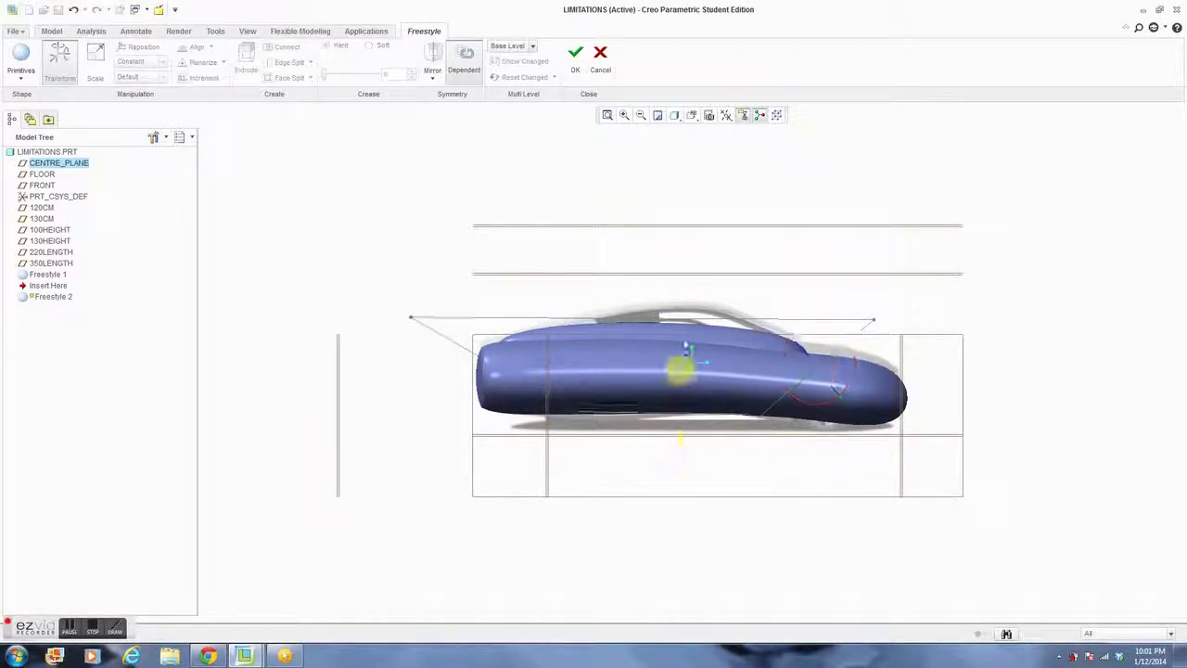
Select the cabin mesh's top face again and raise it slightly in the side view towards the reference roofline.
{"action": "middle_click_drag", "start_coordinate": [693, 270], "coordinate": [713, 332]}
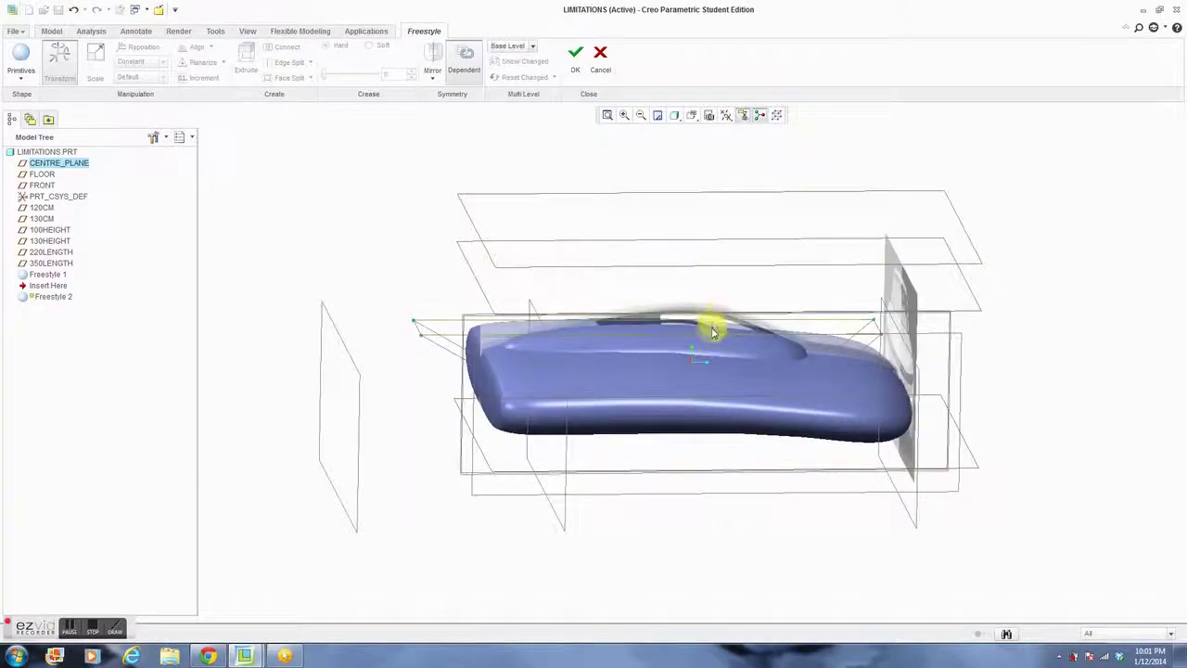
{"action": "left_click", "coordinate": [713, 332]}
{"action": "left_click", "coordinate": [691, 116]}
{"action": "left_click", "coordinate": [657, 180]}
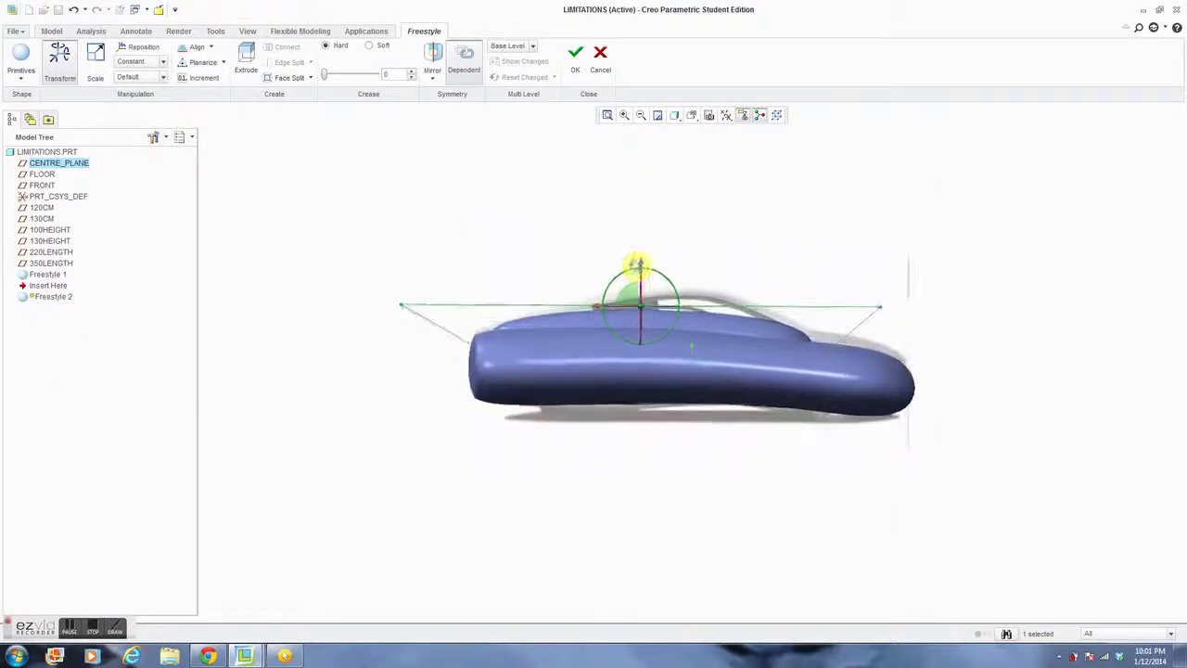
{"action": "mouse_move", "coordinate": [638, 265]}
{"action": "left_mouse_down"}
{"action": "mouse_move", "coordinate": [649, 239]}
{"action": "mouse_move", "coordinate": [644, 257]}
{"action": "left_mouse_up"}
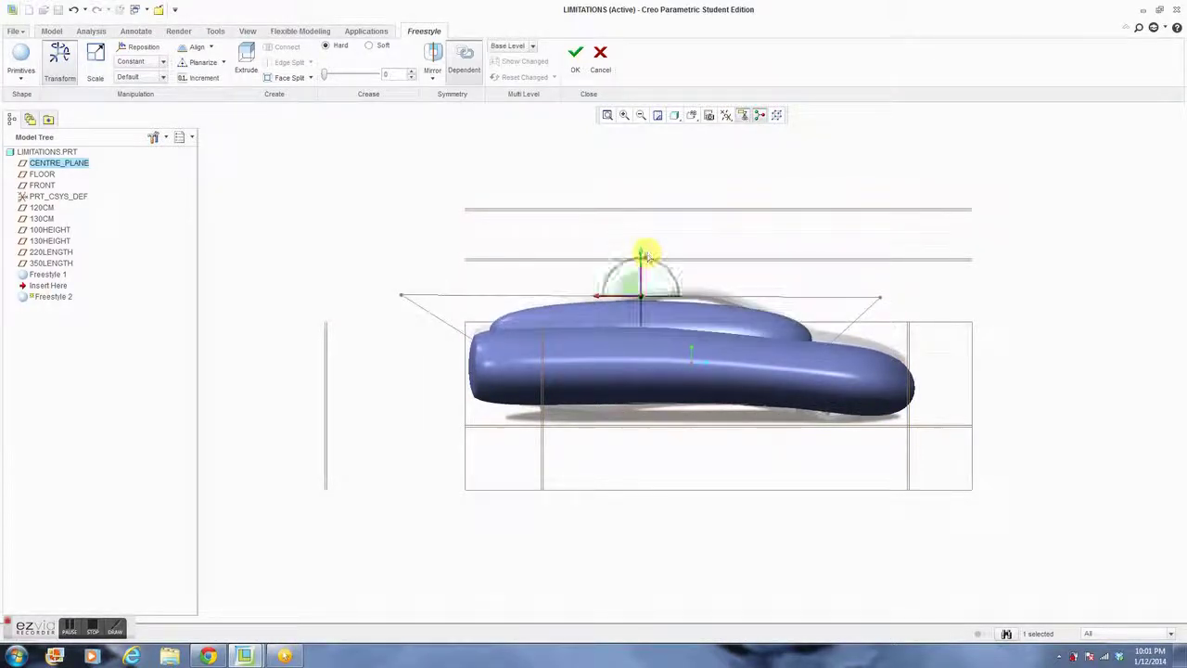
{"action": "left_click", "coordinate": [374, 174]}
Switch the mesh to Level 1, select the front roof face and its adjacent side face, and raise them in the side view.
{"action": "left_click", "coordinate": [533, 45]}
{"action": "left_click", "coordinate": [505, 68]}
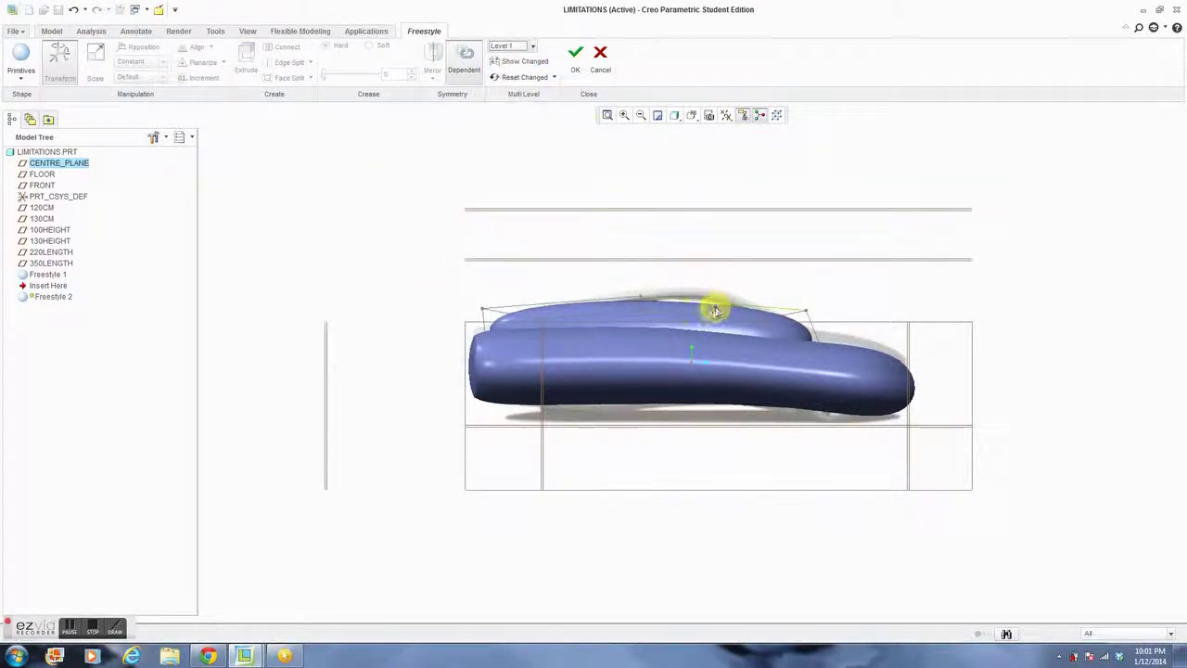
{"action": "middle_click_drag", "start_coordinate": [708, 230], "coordinate": [718, 293]}
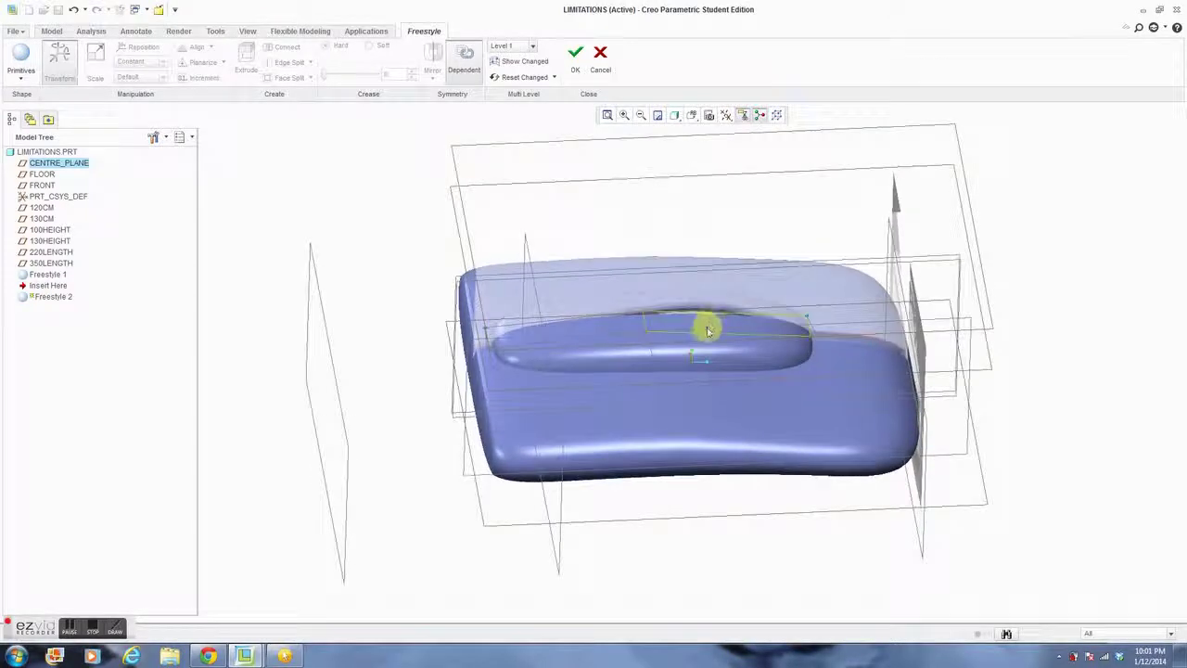
{"action": "left_click", "coordinate": [706, 331]}
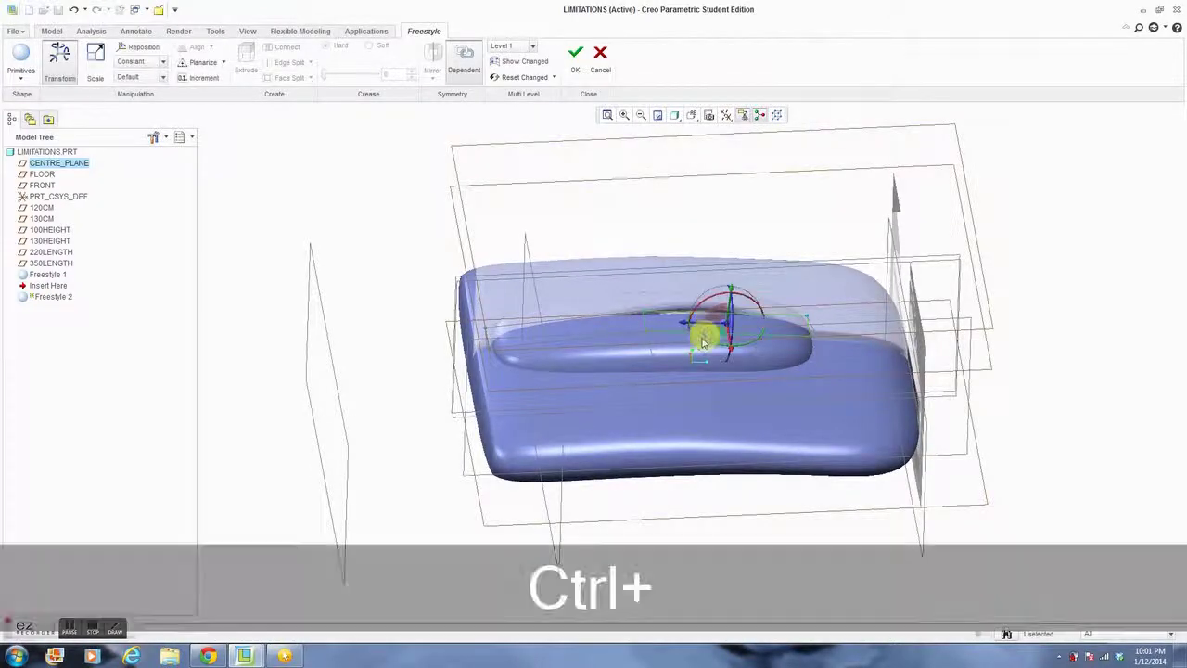
{"action": "left_click", "coordinate": [673, 348], "text": "ctrl"}
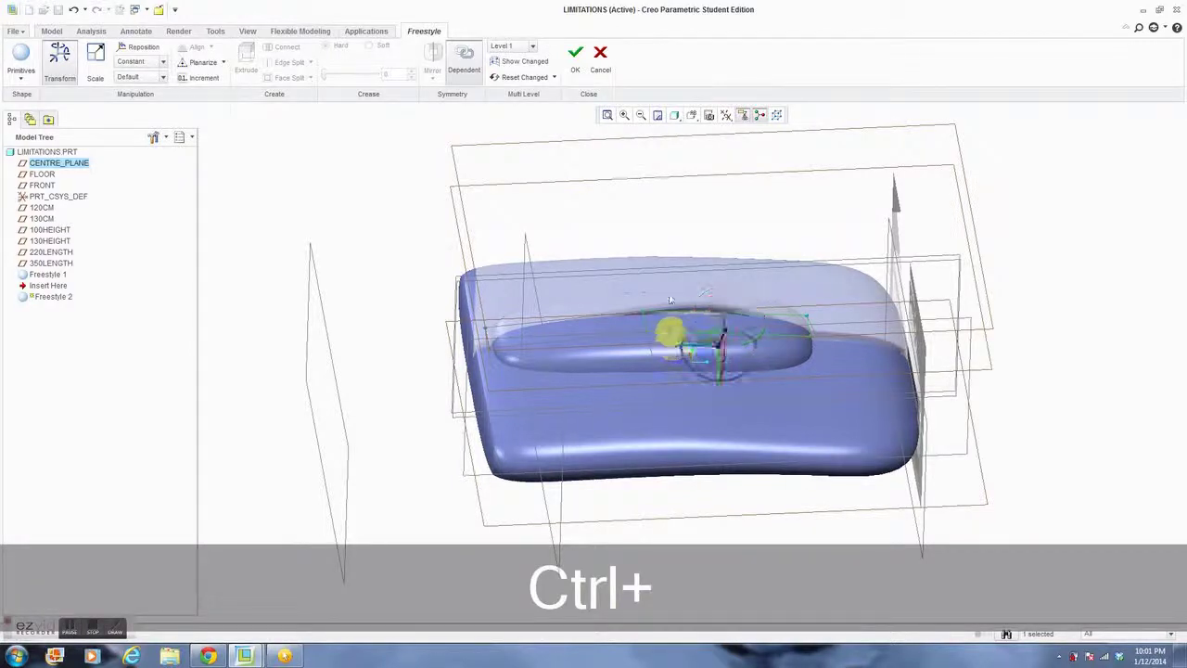
{"action": "left_click", "coordinate": [690, 115]}
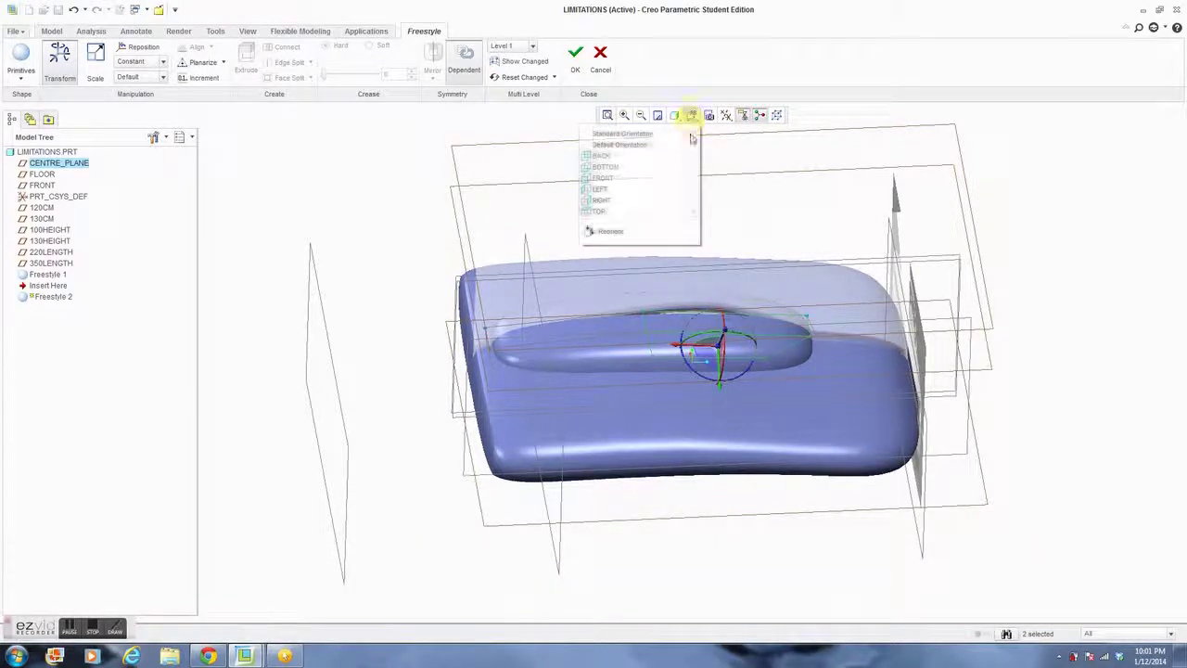
{"action": "left_click", "coordinate": [661, 181]}
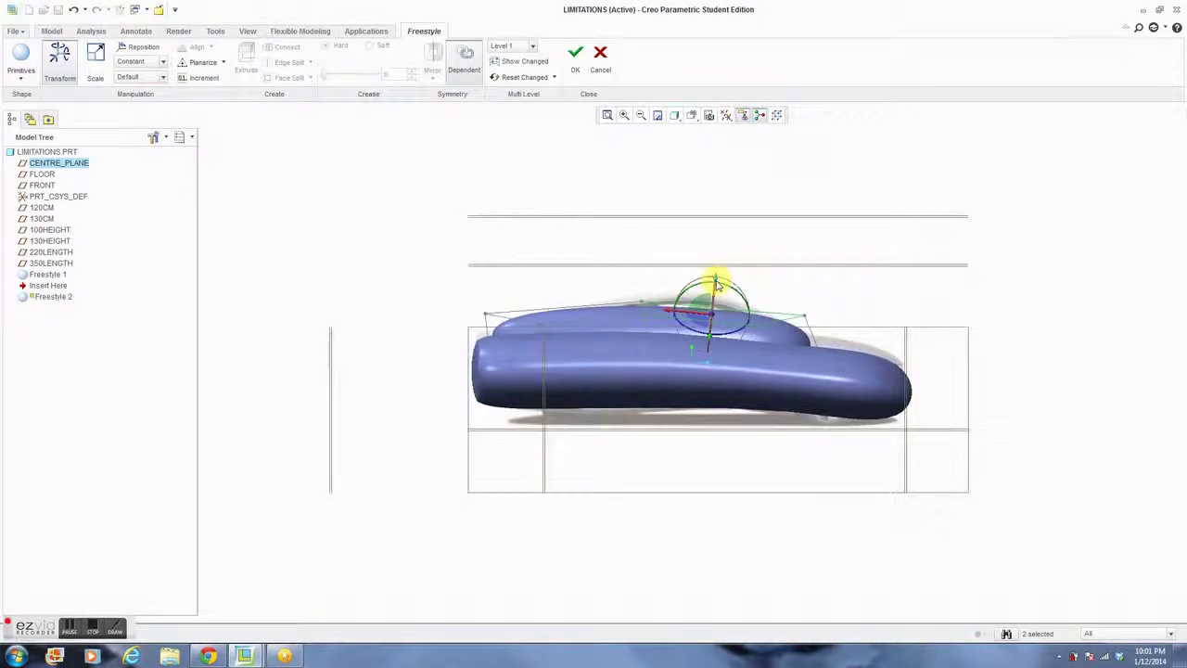
{"action": "left_click_drag", "start_coordinate": [715, 284], "coordinate": [718, 268]}
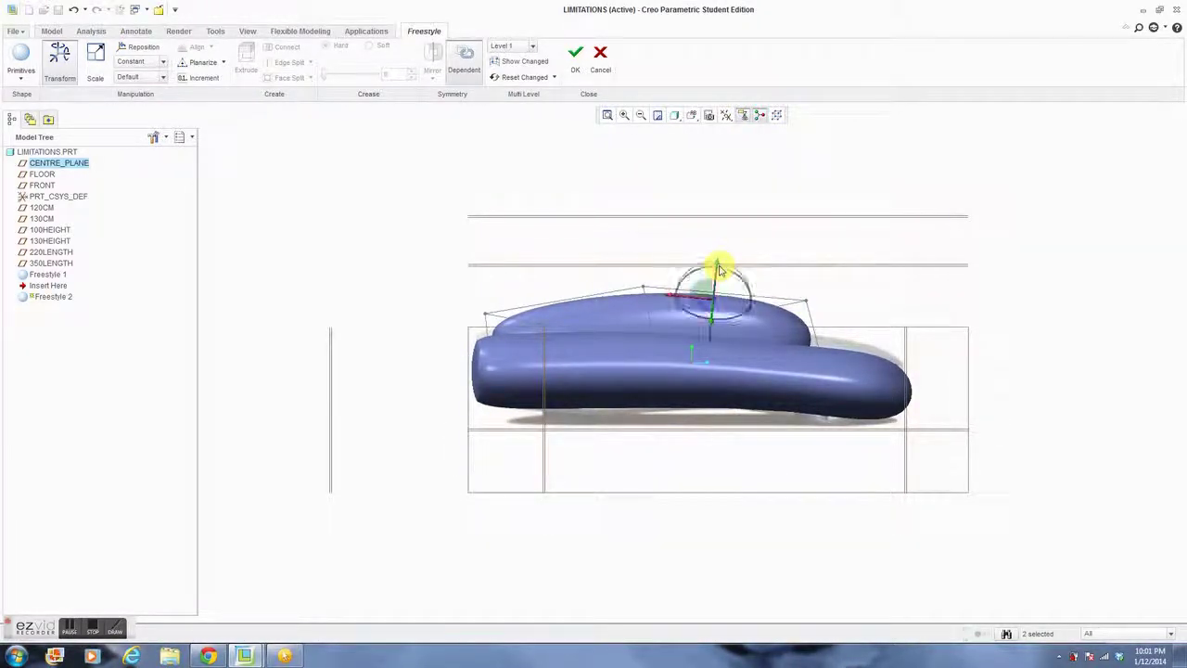
{"action": "left_click", "coordinate": [1027, 277]}
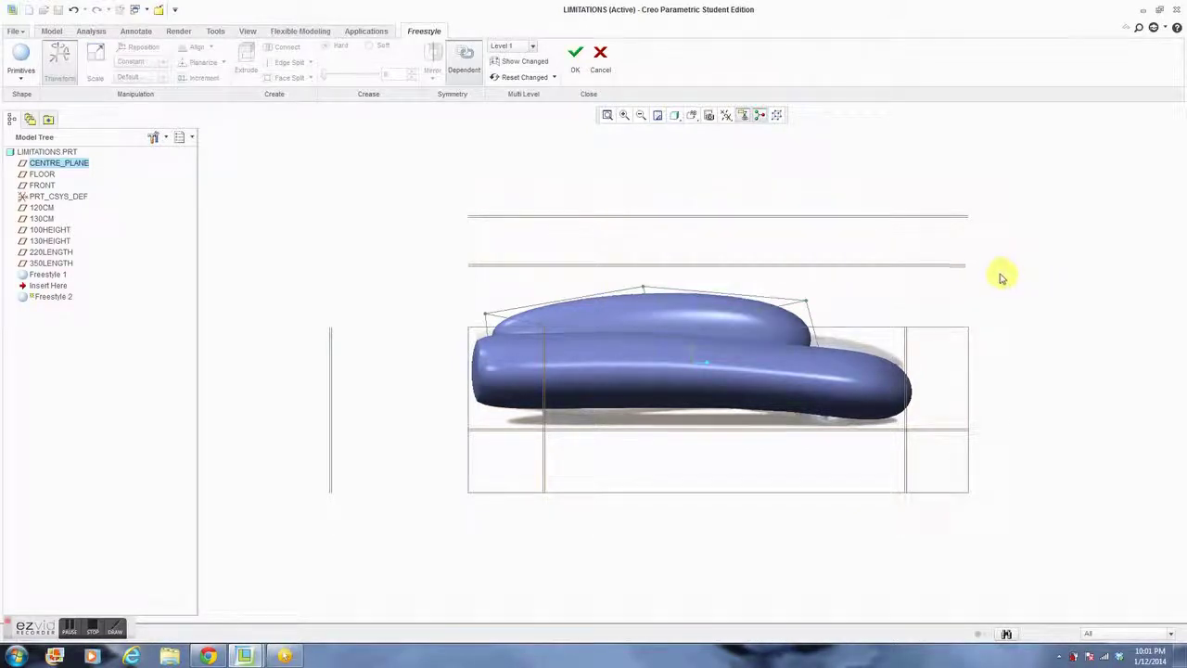
Select the two Level 1 mesh faces at the cabin's front end and lower them in the side view to follow the windshield slope.
{"action": "key", "text": "ctrl+d"}
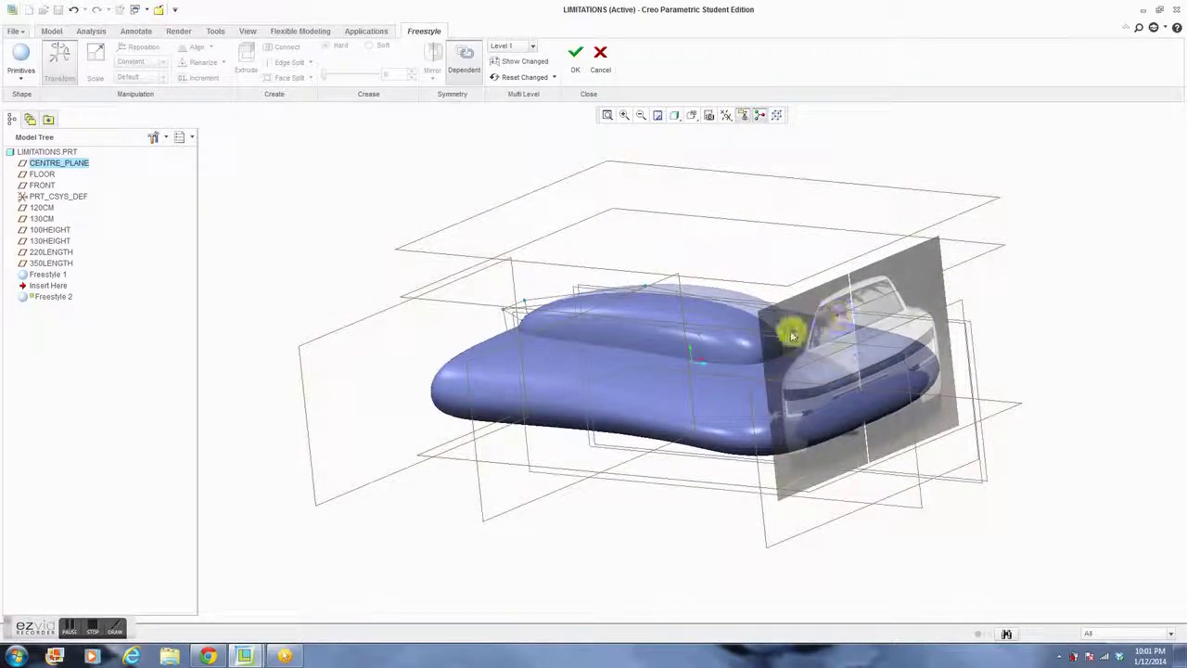
{"action": "left_click", "coordinate": [775, 336]}
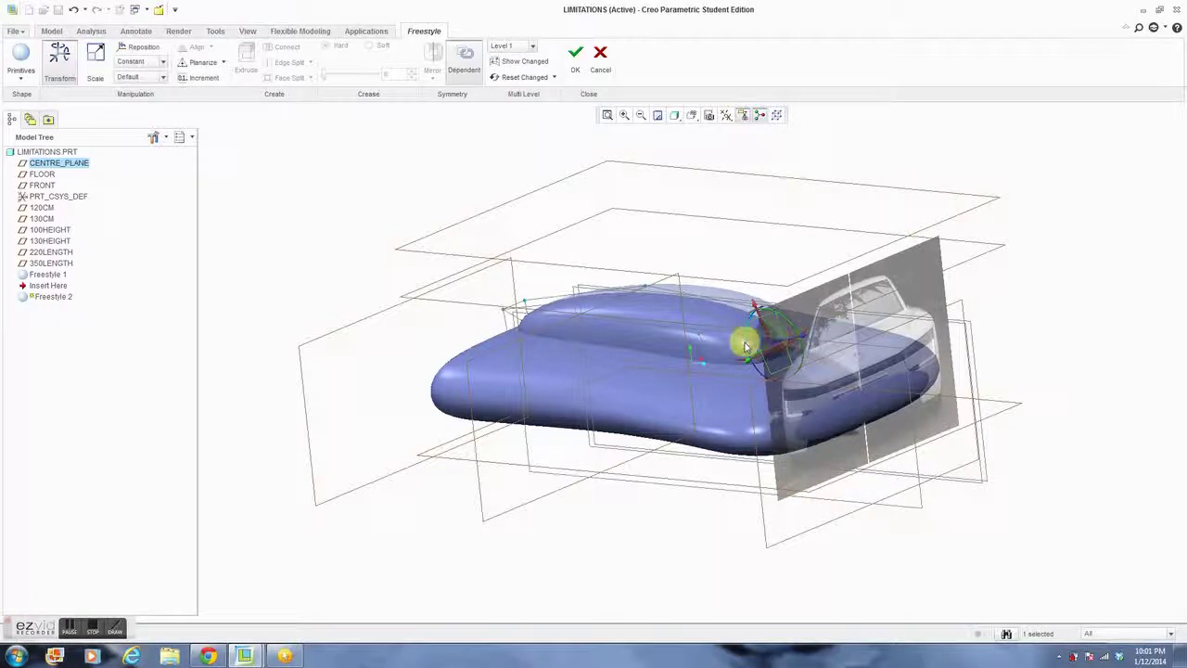
{"action": "left_click", "coordinate": [742, 340], "text": "ctrl"}
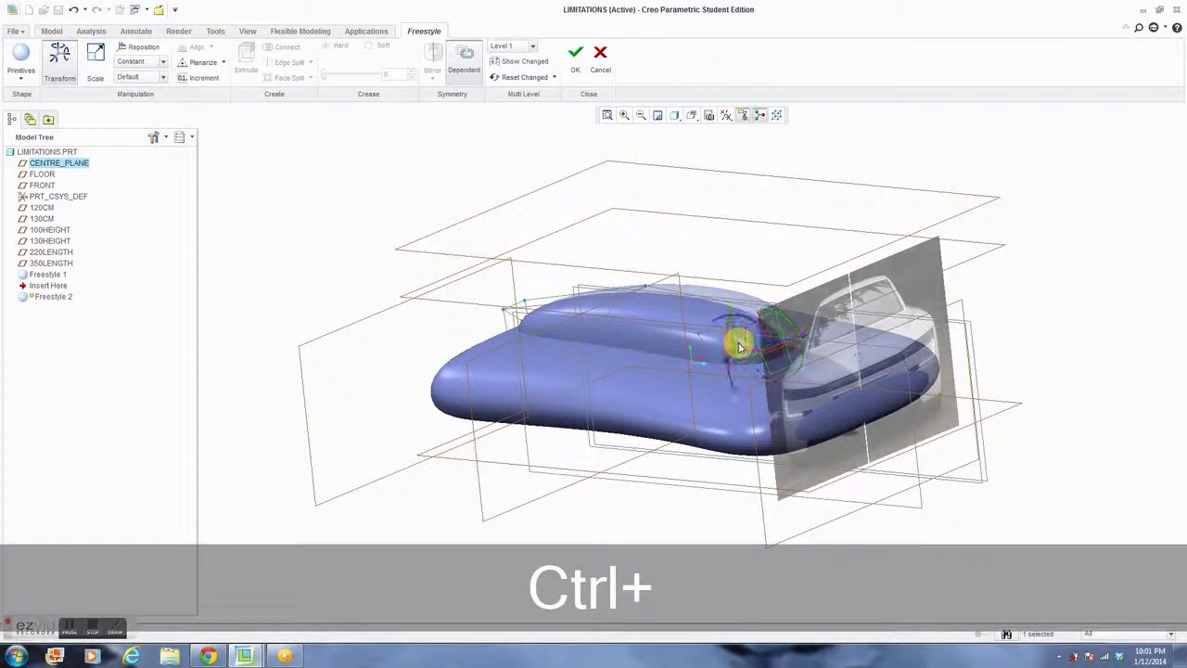
{"action": "left_click", "coordinate": [692, 117]}
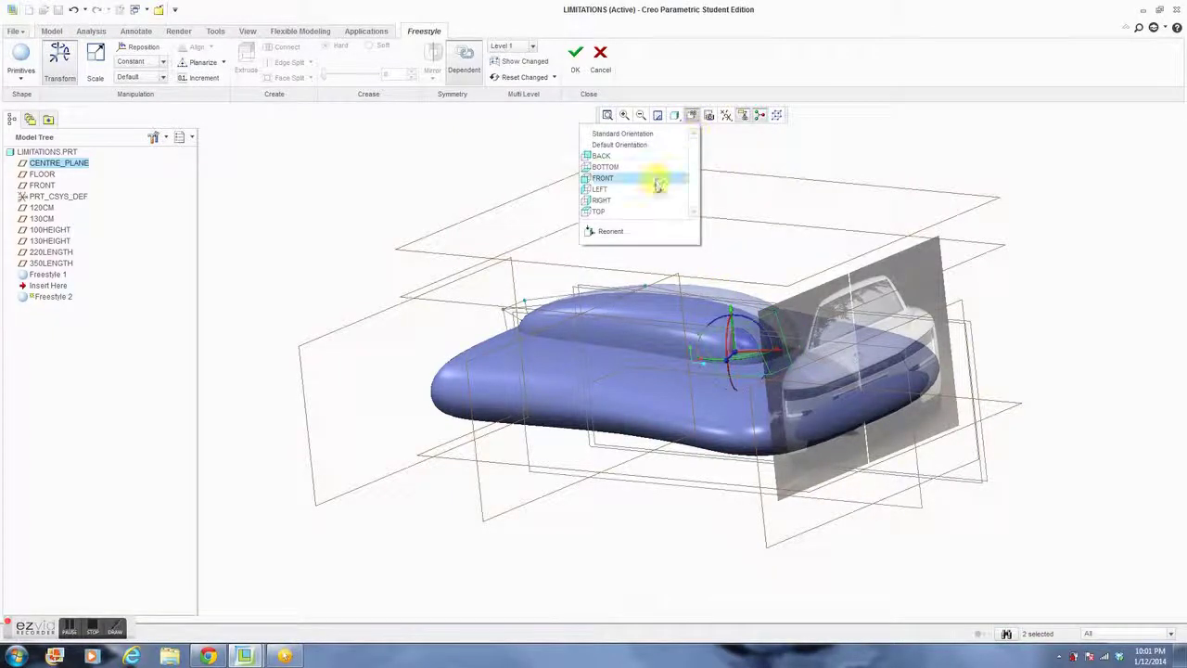
{"action": "left_click", "coordinate": [659, 182]}
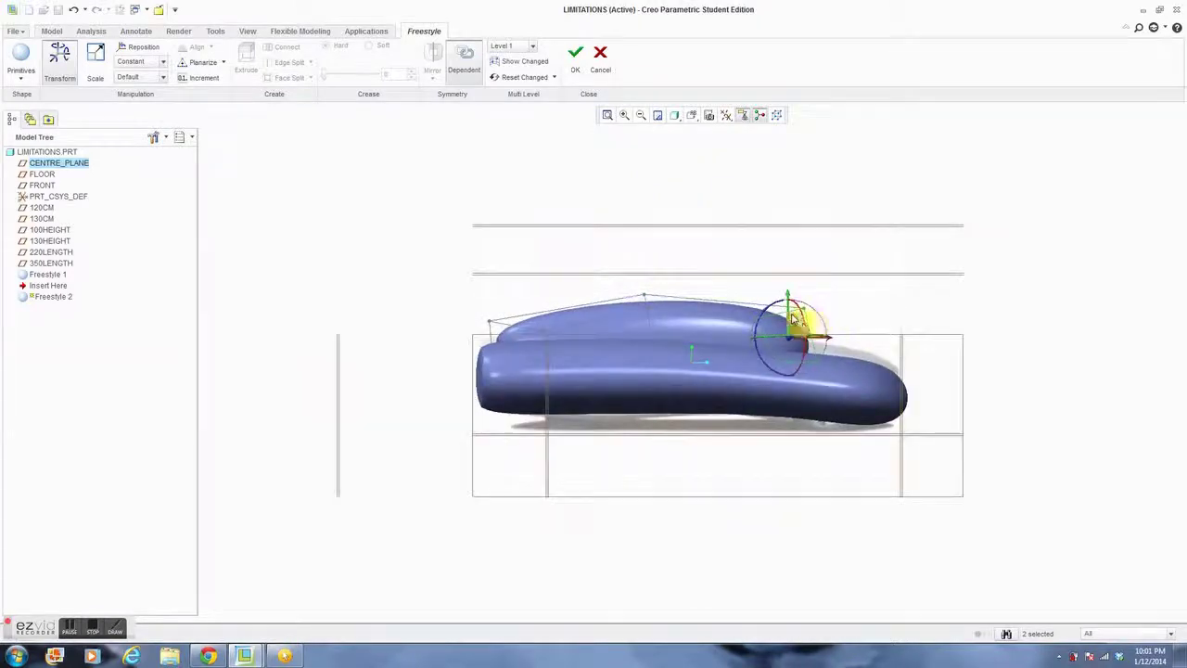
{"action": "left_click_drag", "start_coordinate": [786, 296], "coordinate": [801, 313]}
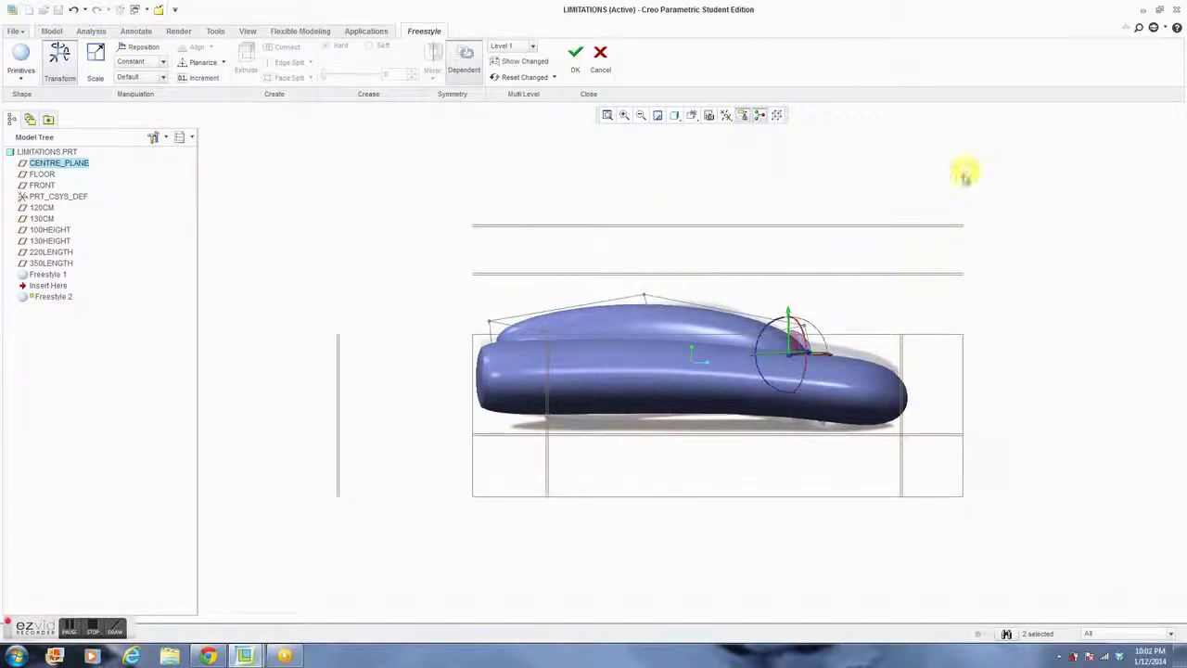
{"action": "left_click", "coordinate": [1025, 223]}
{"action": "middle_click_drag", "start_coordinate": [1025, 222], "coordinate": [969, 238]}
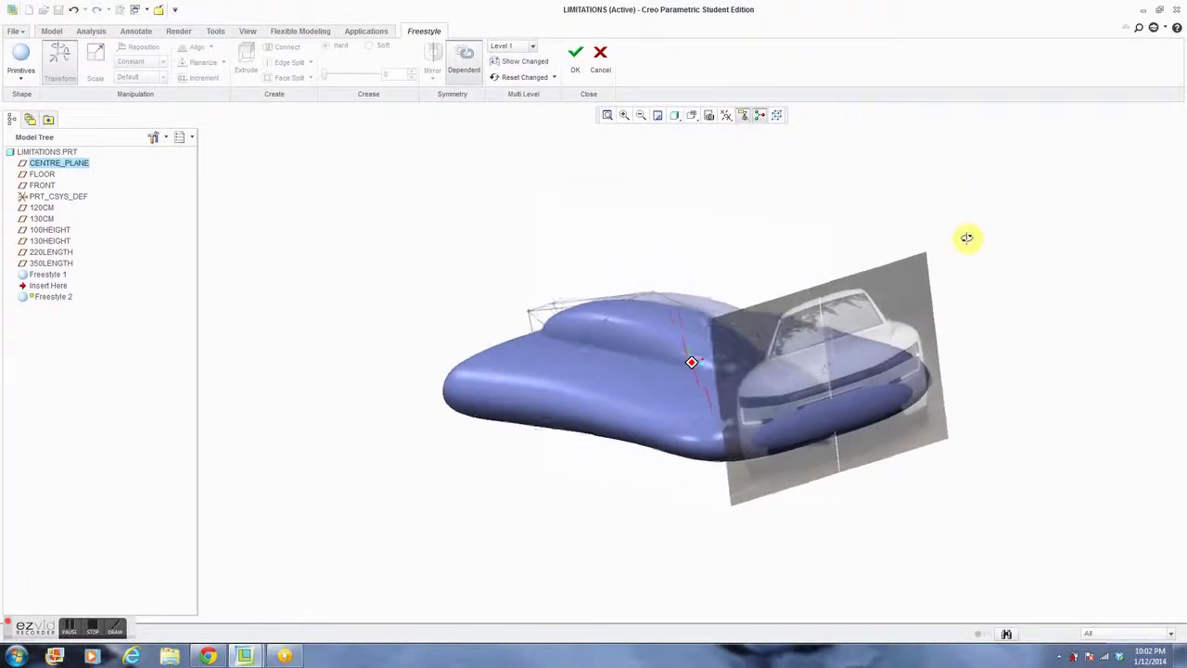
Finish the cabin's Freestyle feature and view the car against the front-view reference image.
{"action": "left_click", "coordinate": [579, 72]}
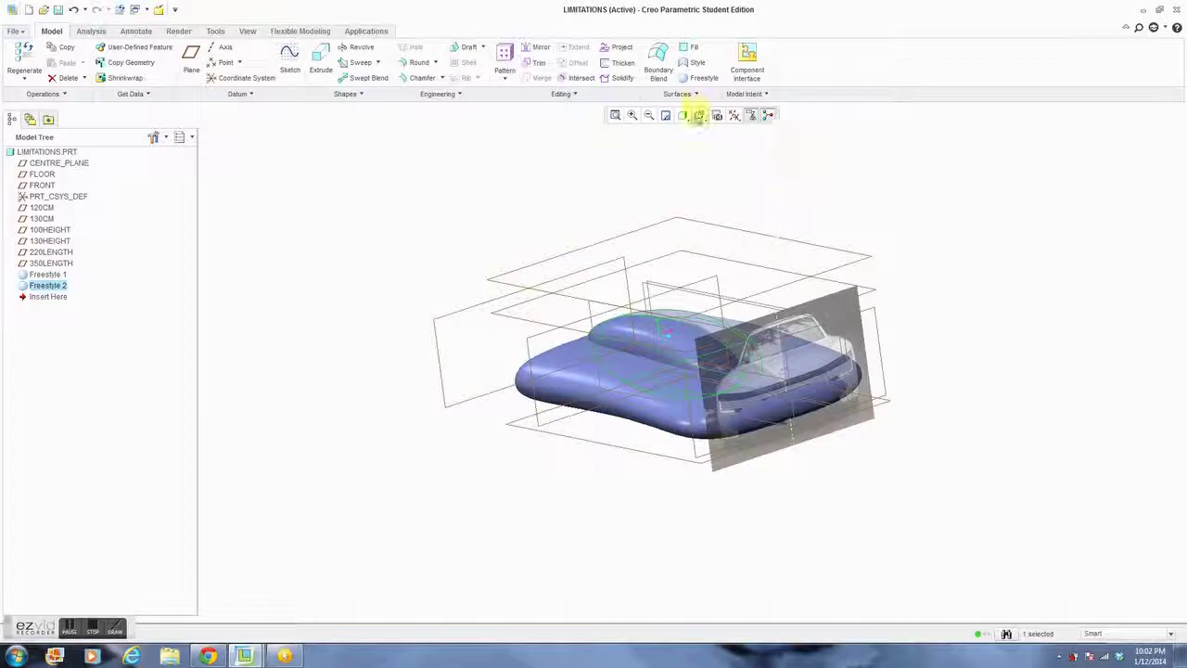
{"action": "left_click", "coordinate": [700, 116]}
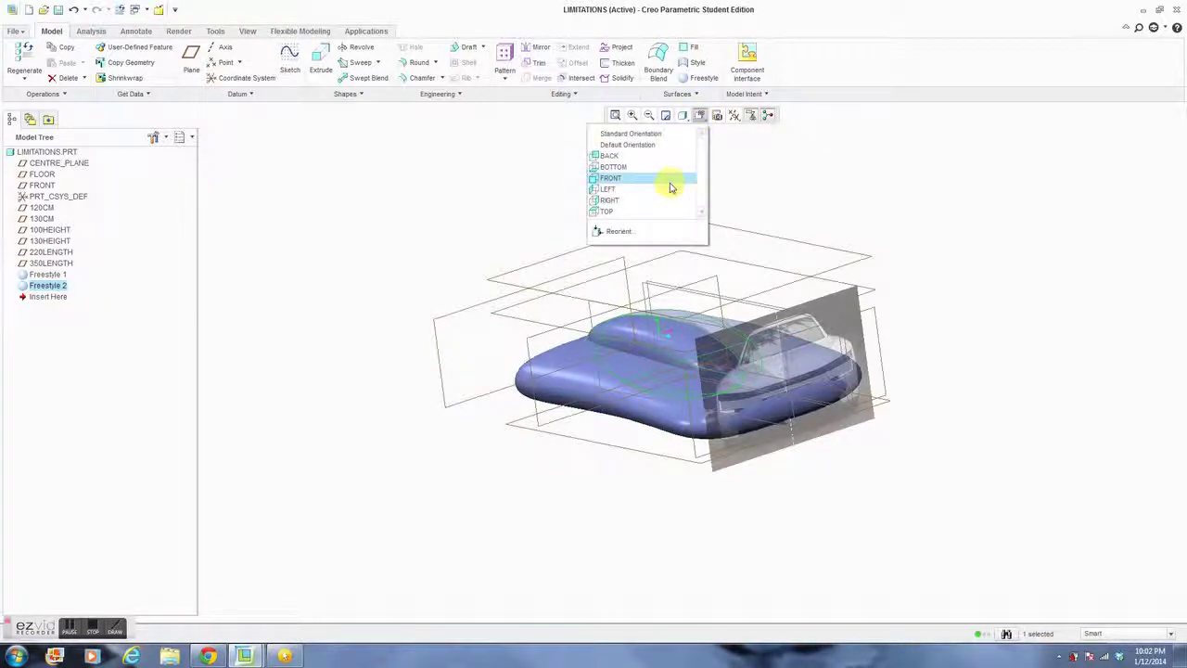
{"action": "left_click", "coordinate": [670, 180]}
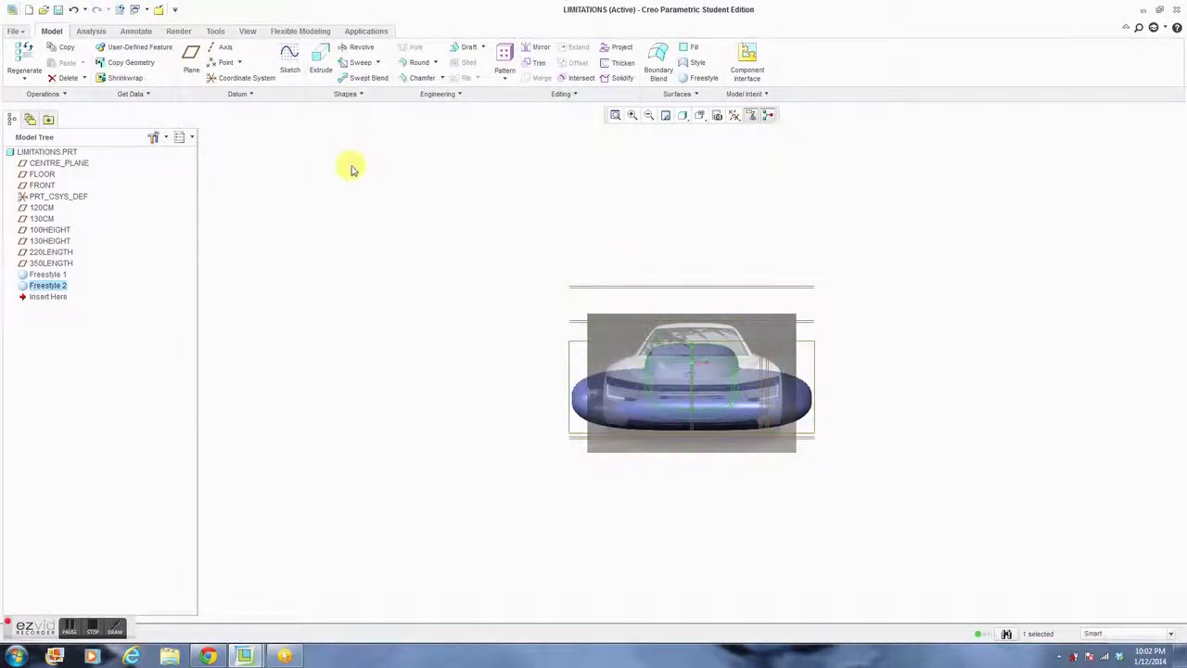
Reopen the lower body's Freestyle 1 feature for editing at Base Level against the front-view reference image.
{"action": "left_click", "coordinate": [64, 275]}
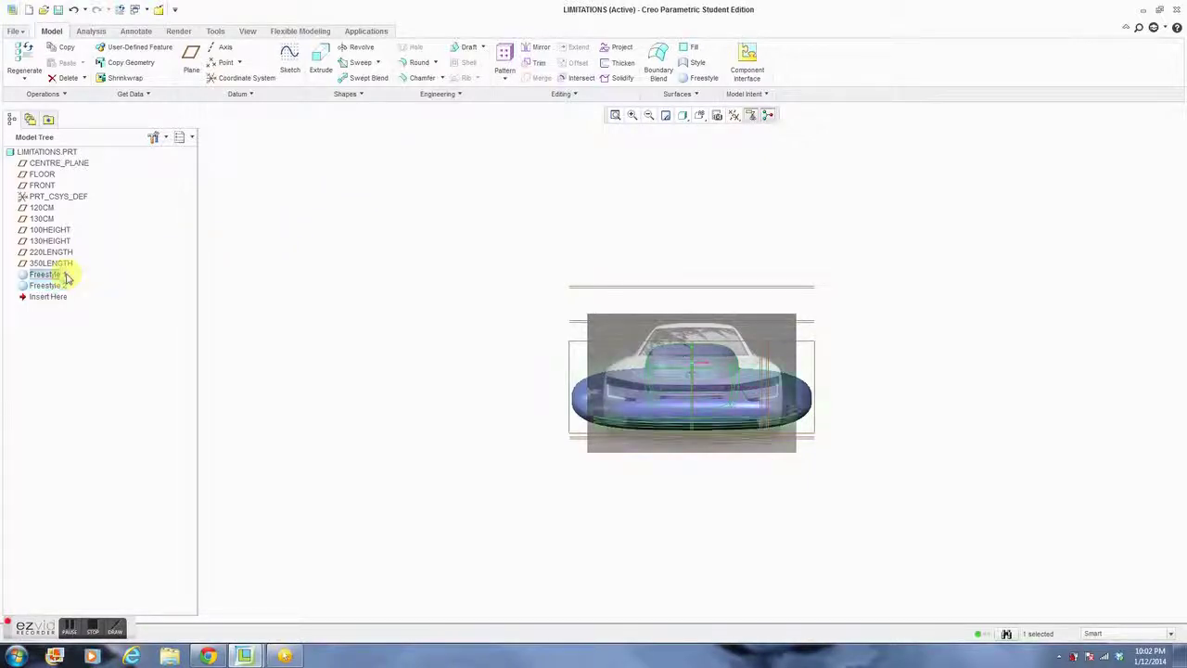
{"action": "right_click", "coordinate": [65, 276]}
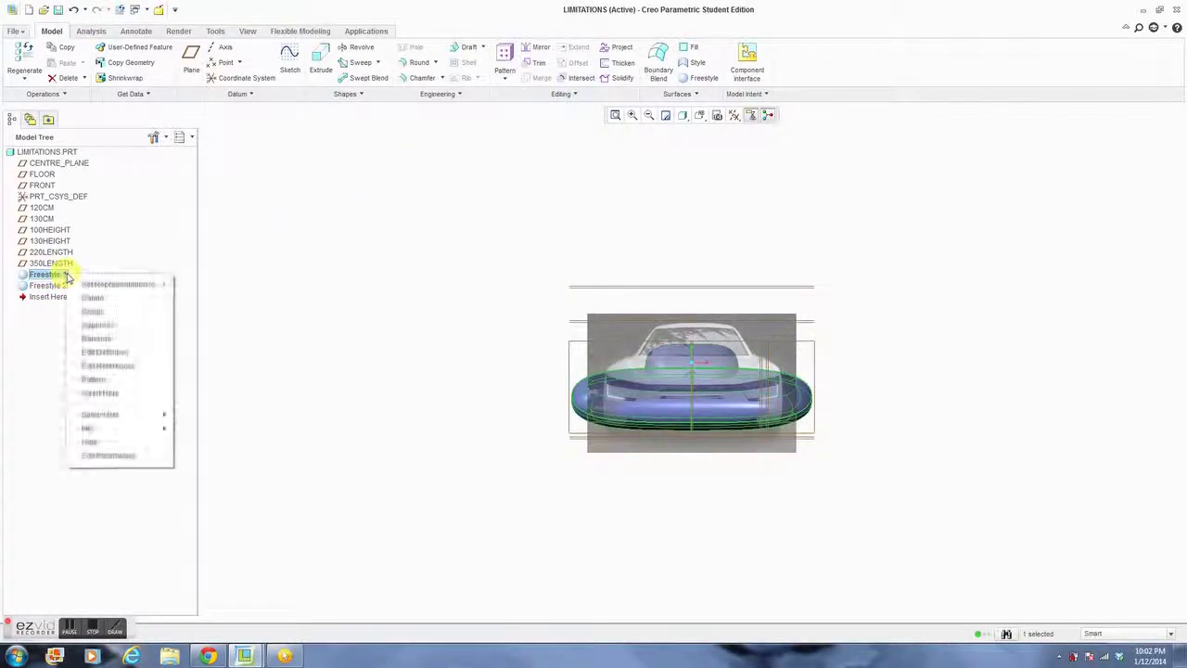
{"action": "left_click", "coordinate": [141, 352]}
{"action": "scroll", "coordinate": [730, 471], "scroll_direction": "down", "scroll_amount": 2}
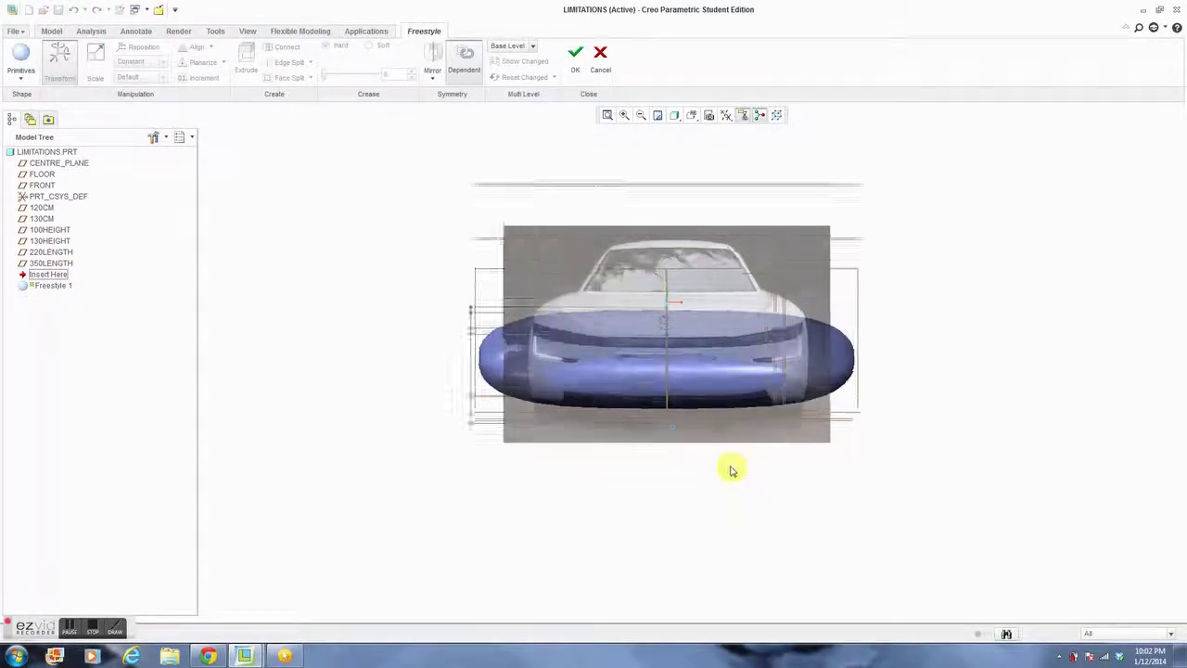
{"action": "scroll", "coordinate": [726, 463], "scroll_direction": "down", "scroll_amount": 2}
{"action": "scroll", "coordinate": [681, 443], "scroll_direction": "up", "scroll_amount": 1}
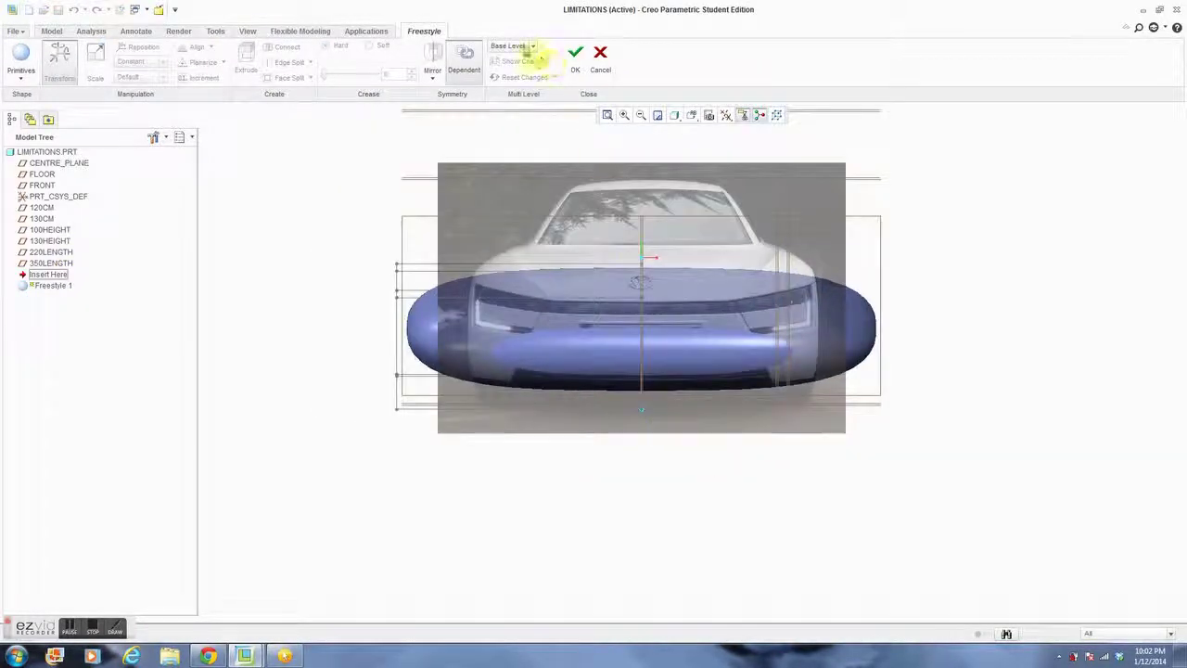
{"action": "left_click", "coordinate": [533, 48]}
{"action": "left_click", "coordinate": [523, 58]}
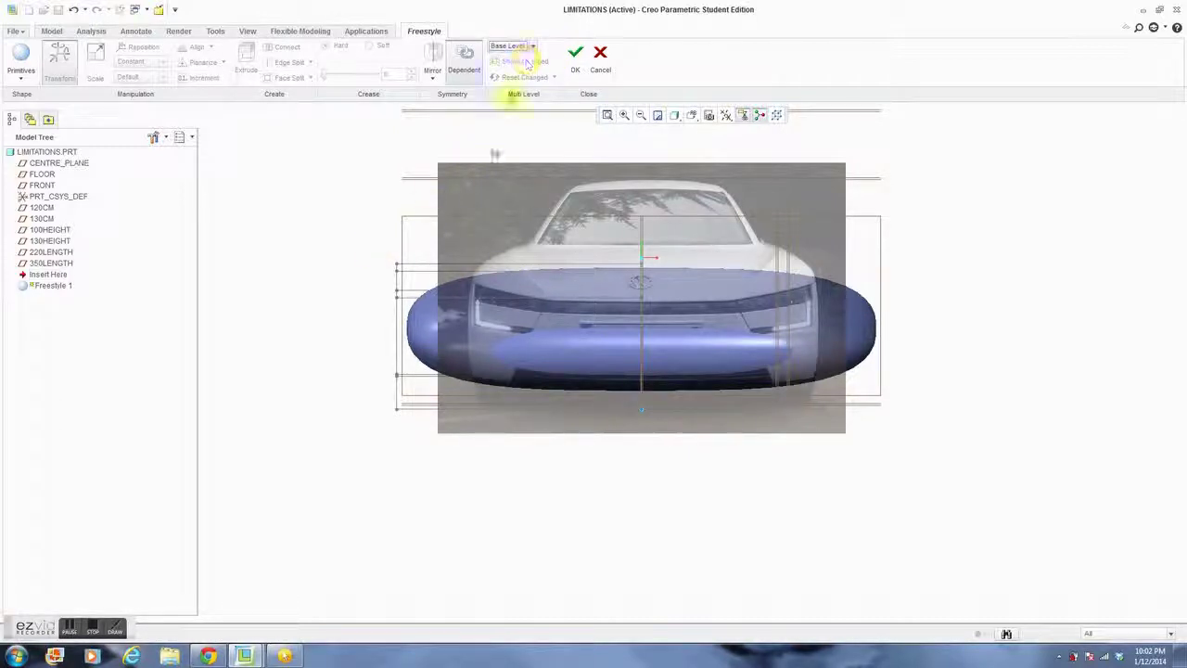
Select all side mesh elements of the lower body, move them inward to narrow the mirrored body, and finish the feature.
{"action": "left_click_drag", "start_coordinate": [344, 249], "coordinate": [414, 441]}
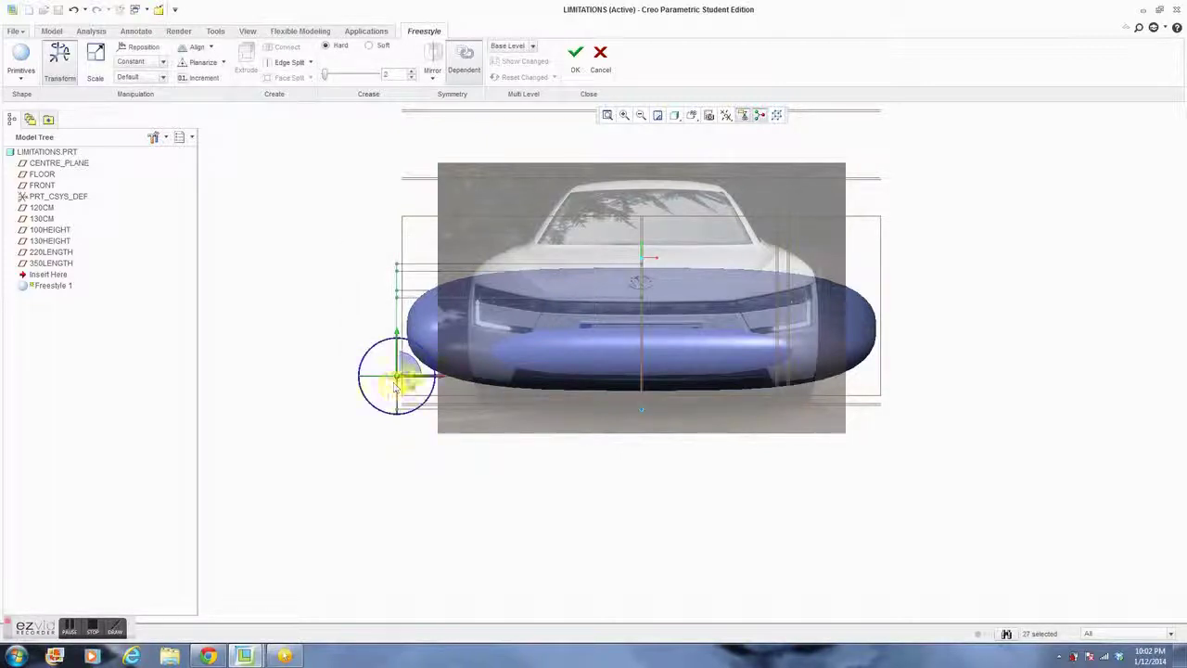
{"action": "left_click_drag", "start_coordinate": [423, 380], "coordinate": [512, 390]}
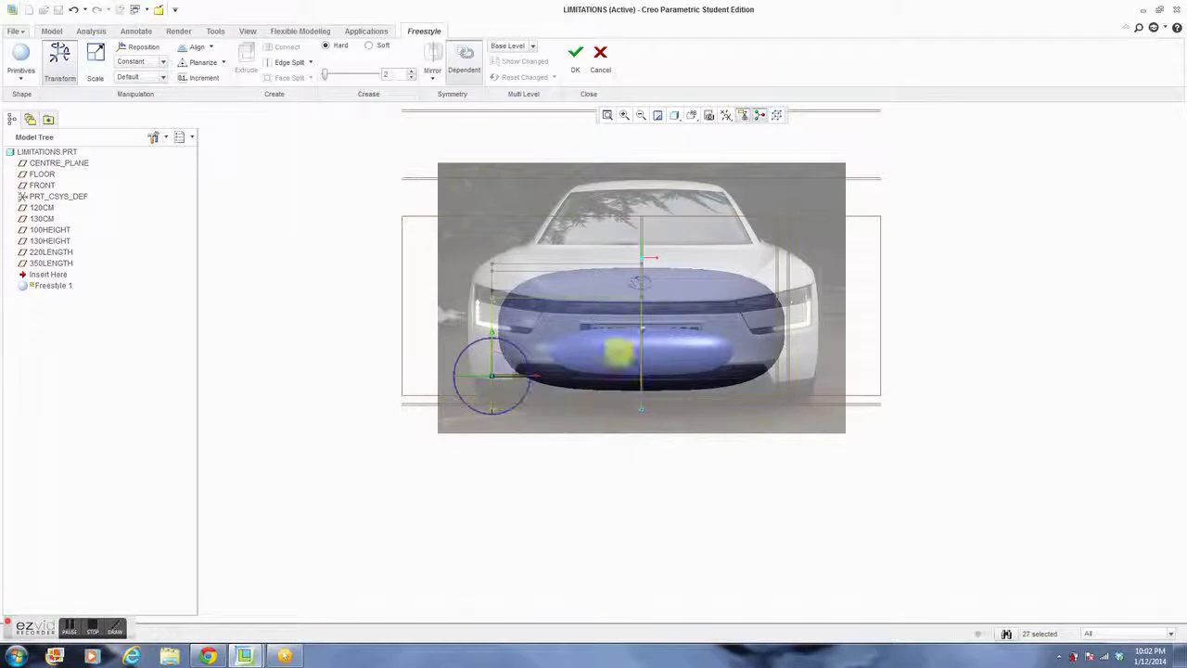
{"action": "scroll", "coordinate": [807, 320], "scroll_direction": "up", "scroll_amount": 2}
{"action": "scroll", "coordinate": [797, 332], "scroll_direction": "up", "scroll_amount": 1}
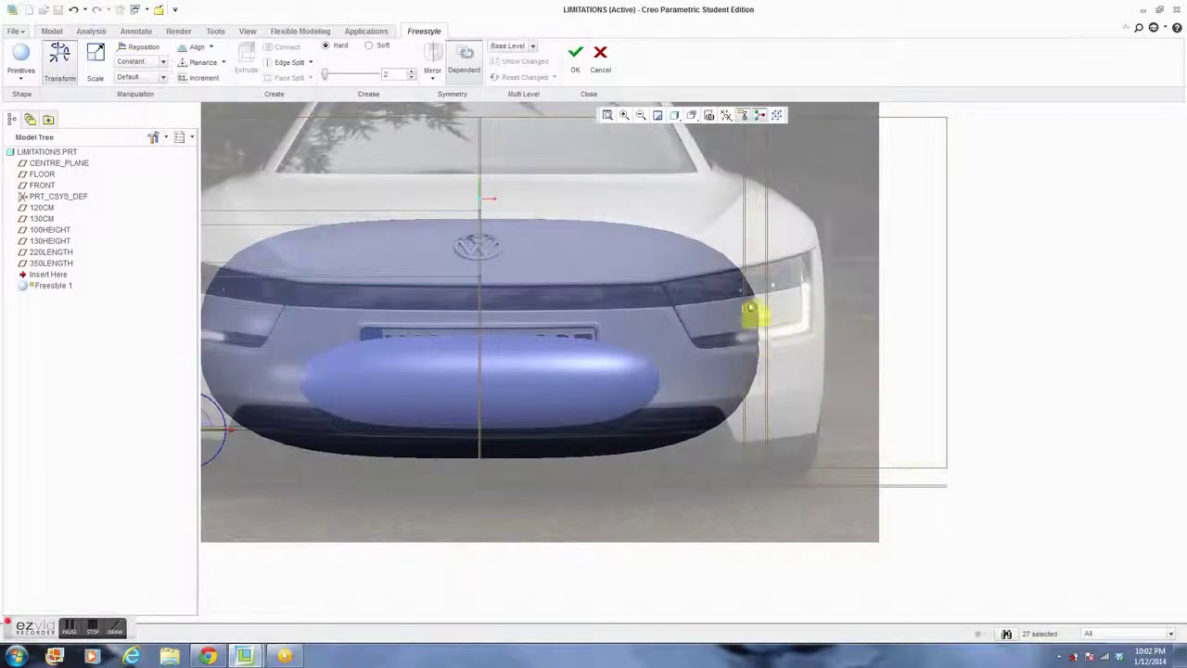
{"action": "scroll", "coordinate": [749, 308], "scroll_direction": "down", "scroll_amount": 3}
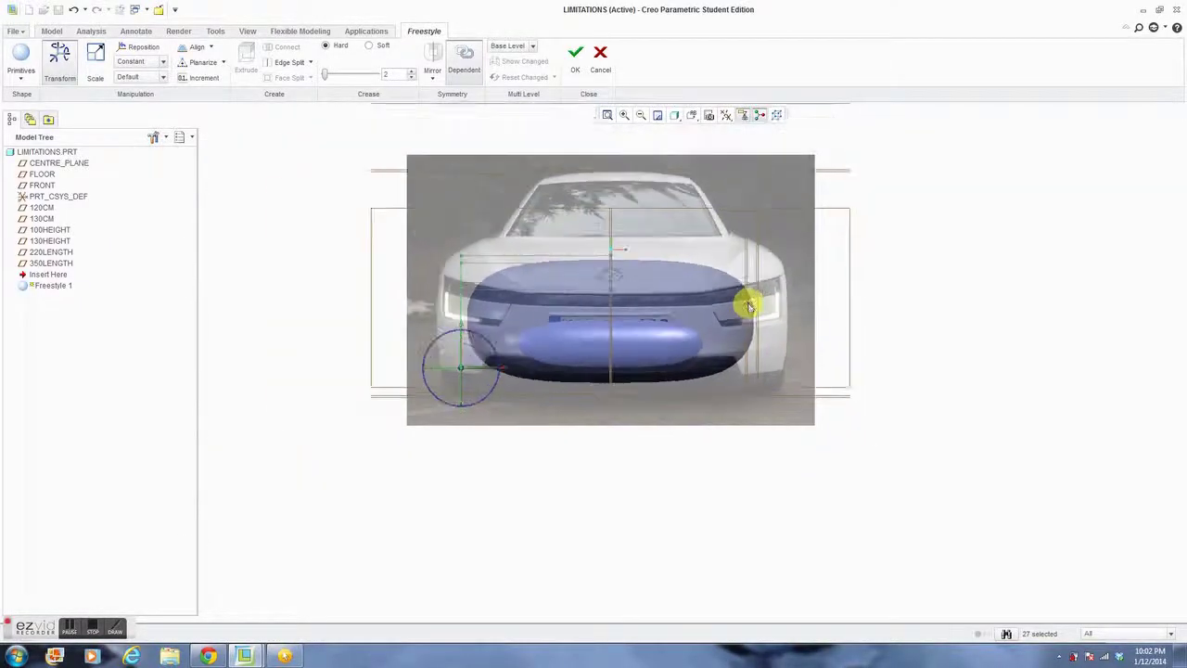
{"action": "left_click", "coordinate": [575, 54]}
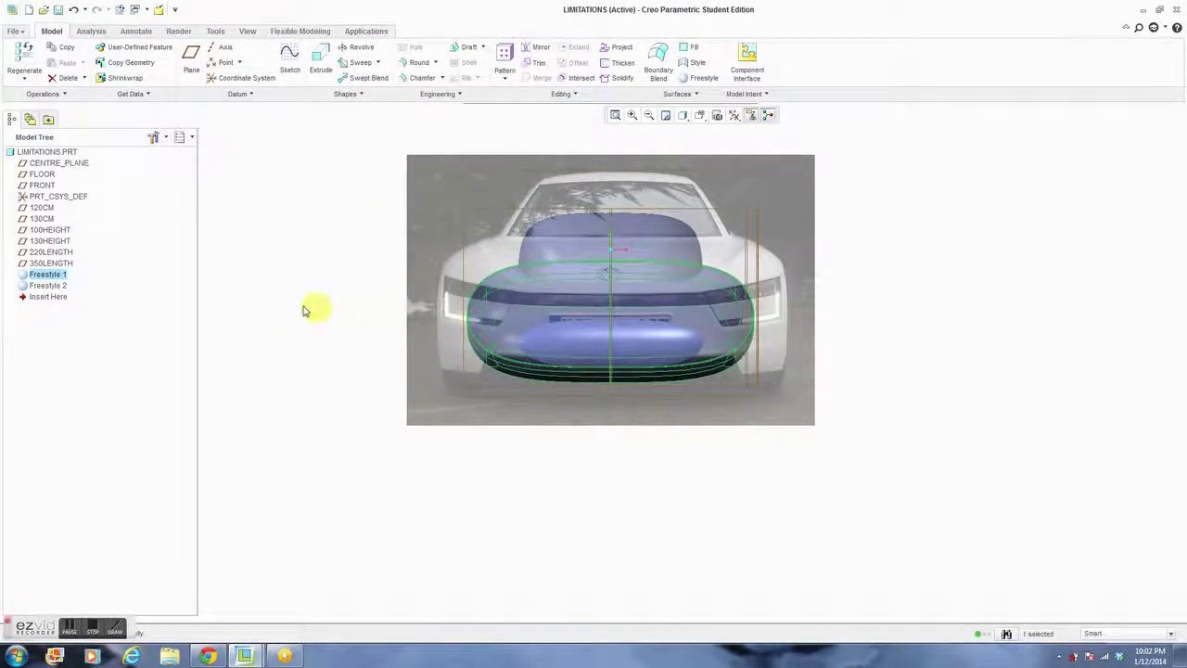
Edit the cabin's Freestyle 2 feature, move its side mesh face slightly inward to narrow the cabin, and finish the feature.
{"action": "left_click", "coordinate": [56, 286]}
{"action": "right_click", "coordinate": [64, 289]}
{"action": "left_click", "coordinate": [125, 367]}
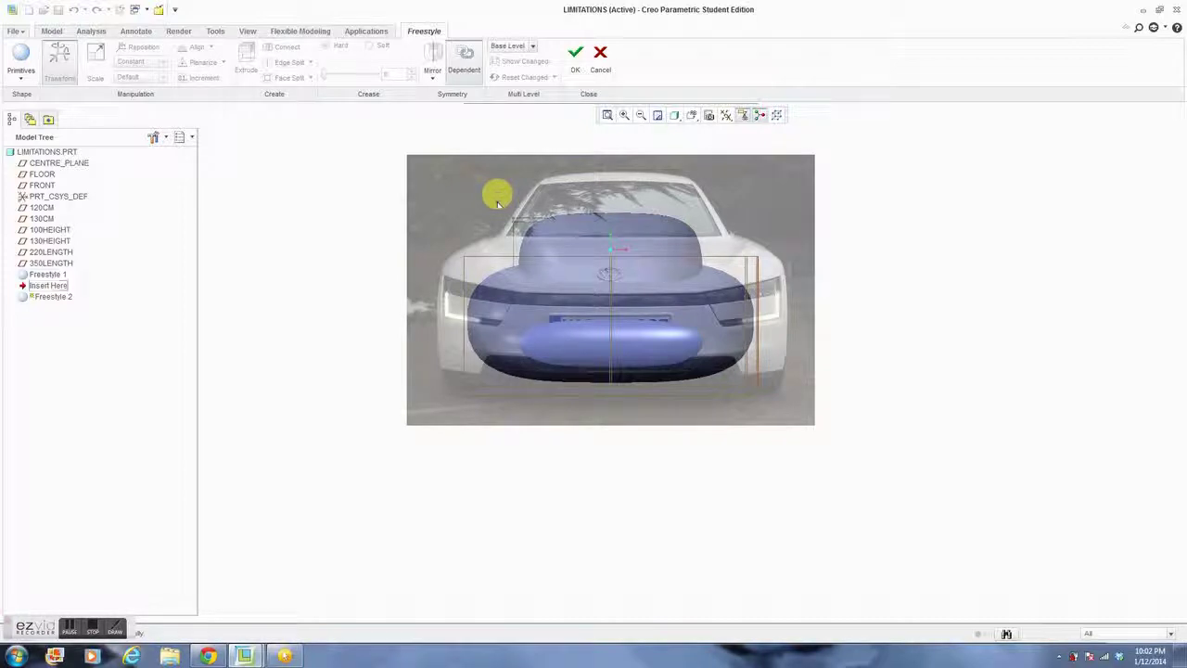
{"action": "left_click", "coordinate": [523, 286]}
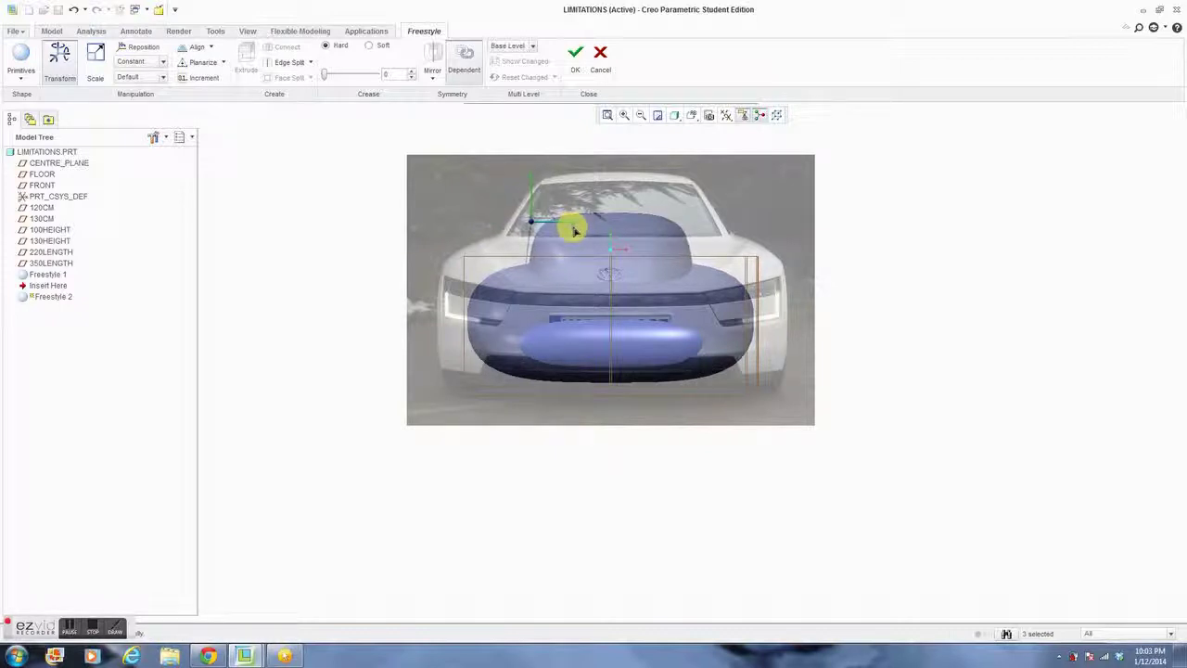
{"action": "left_click", "coordinate": [981, 291]}
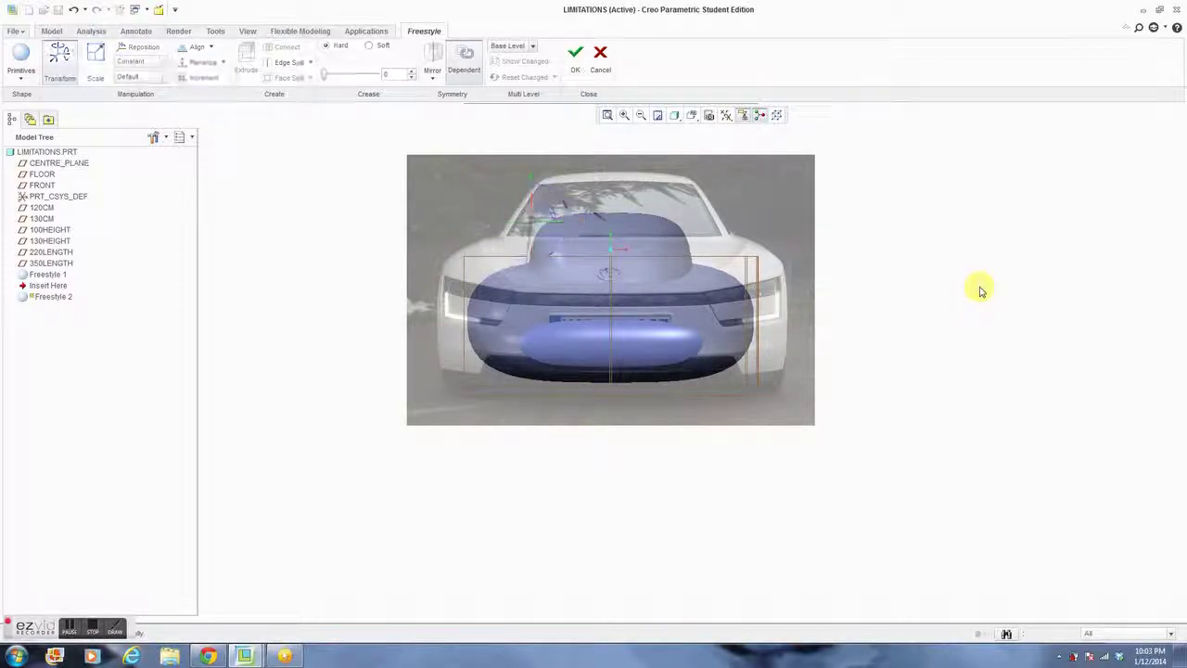
{"action": "middle_click_drag", "start_coordinate": [936, 246], "coordinate": [877, 262]}
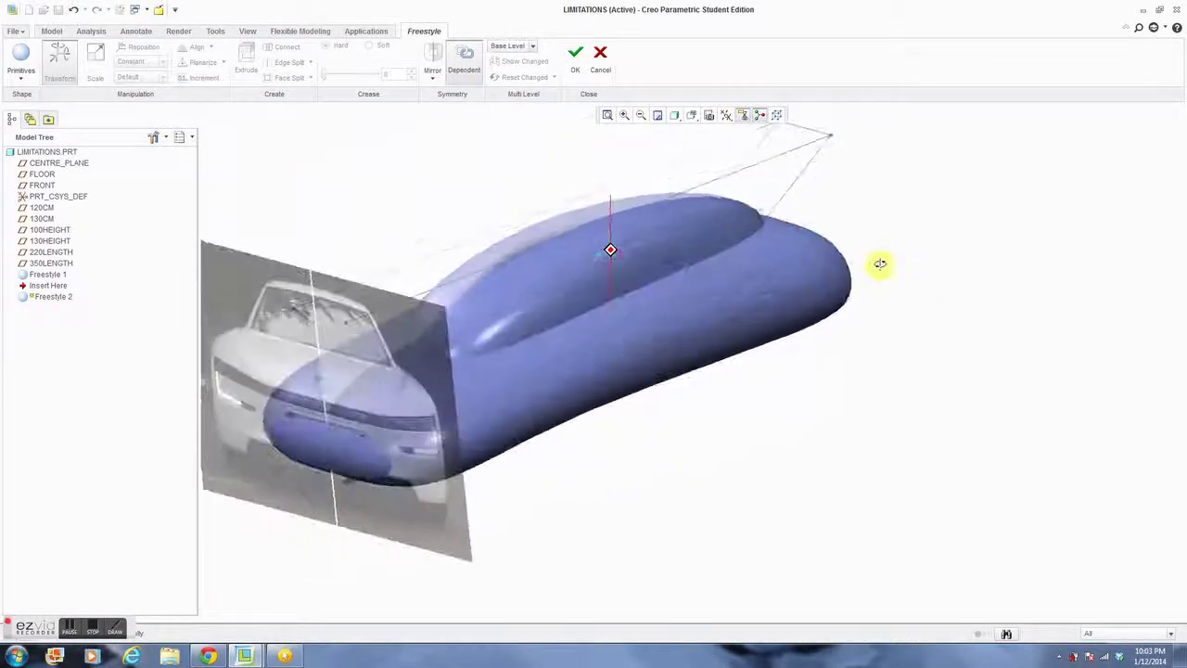
{"action": "left_click", "coordinate": [575, 56]}
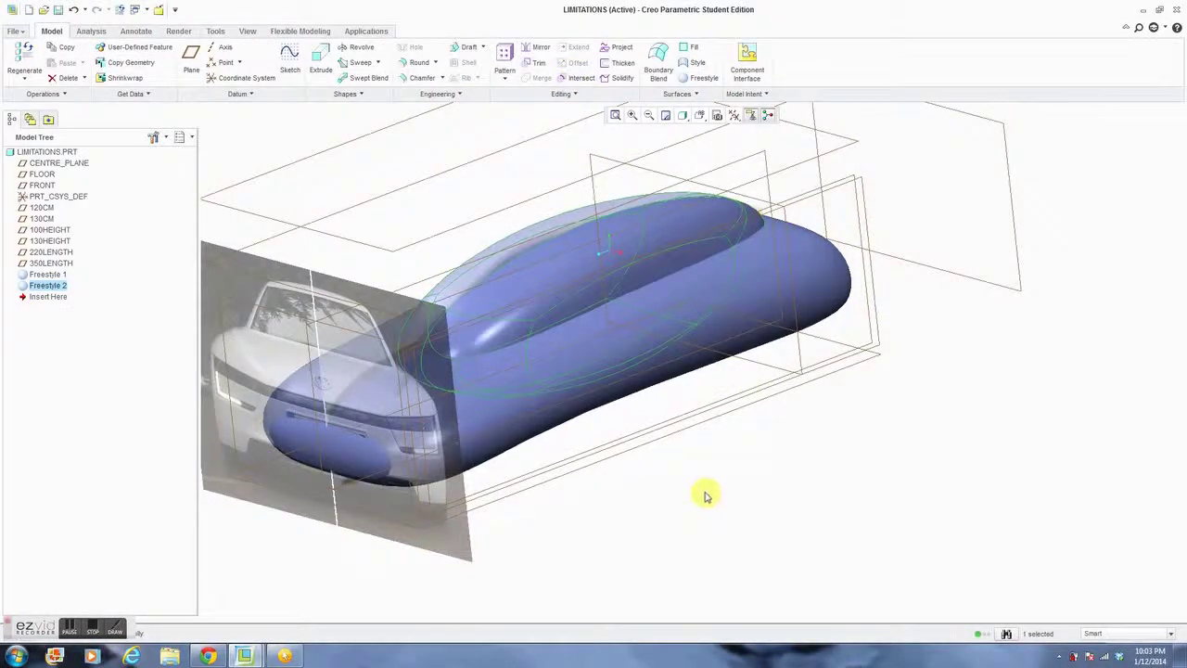
Add the top-view car image from the Shell Eco Marathon documents folder as a reference image on the 130HEIGHT plane.
{"action": "scroll", "coordinate": [701, 494], "scroll_direction": "down", "scroll_amount": 1}
{"action": "mouse_move", "coordinate": [709, 484]}
{"action": "middle_mouse_down"}
{"action": "mouse_move", "coordinate": [736, 472]}
{"action": "mouse_move", "coordinate": [726, 483]}
{"action": "middle_mouse_up"}
{"action": "scroll", "coordinate": [741, 477], "scroll_direction": "down", "scroll_amount": 1}
{"action": "middle_click_drag", "start_coordinate": [803, 485], "coordinate": [828, 428]}
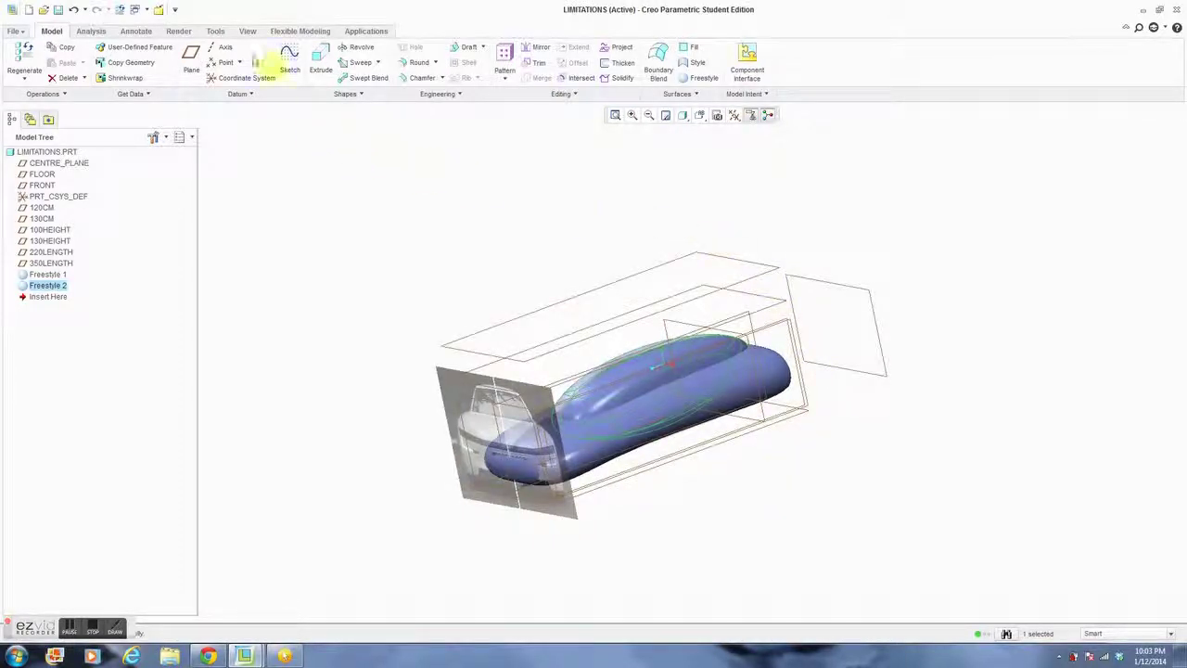
{"action": "left_click", "coordinate": [247, 32]}
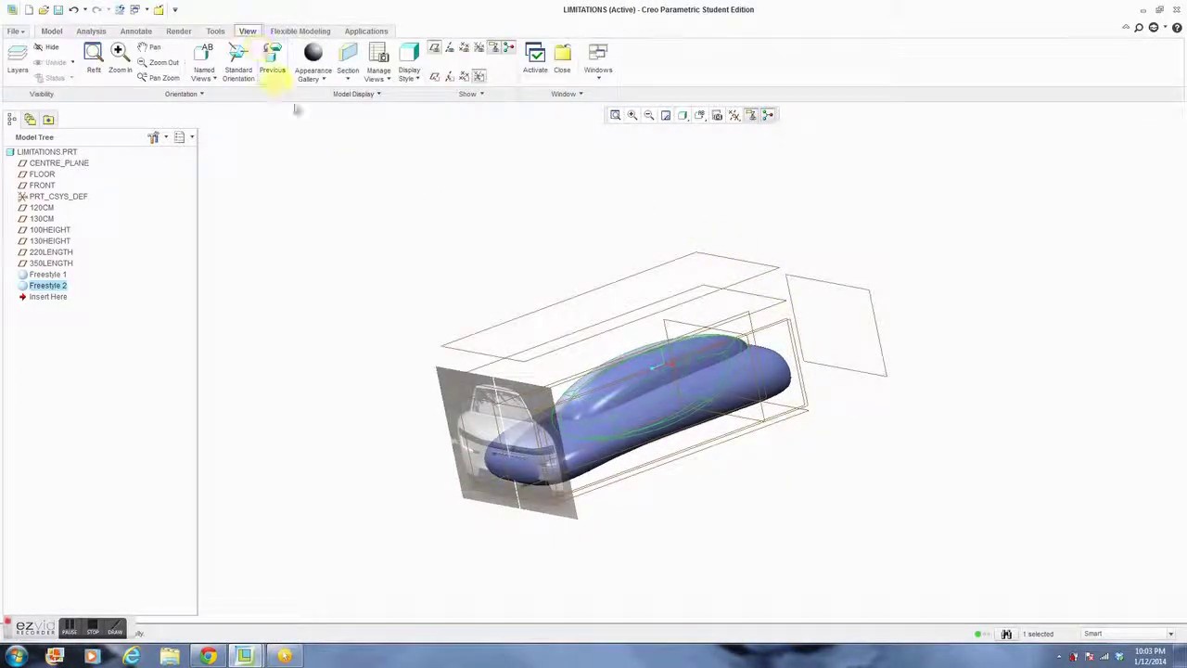
{"action": "left_click", "coordinate": [380, 94]}
{"action": "left_click", "coordinate": [363, 110]}
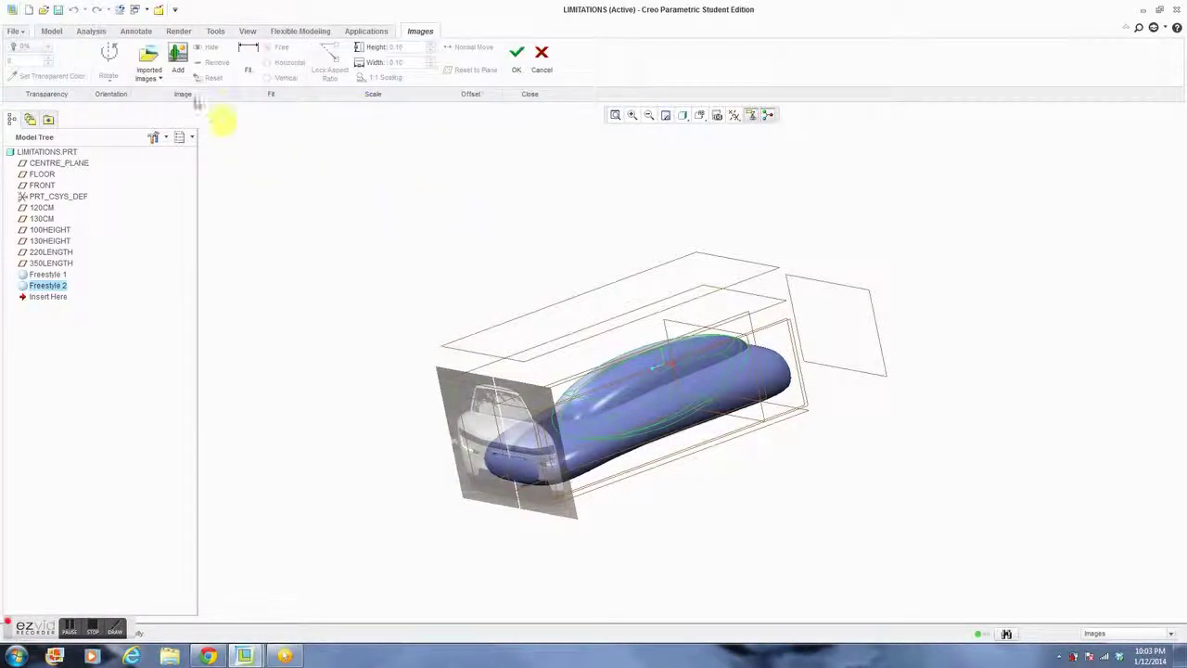
{"action": "left_click", "coordinate": [180, 80]}
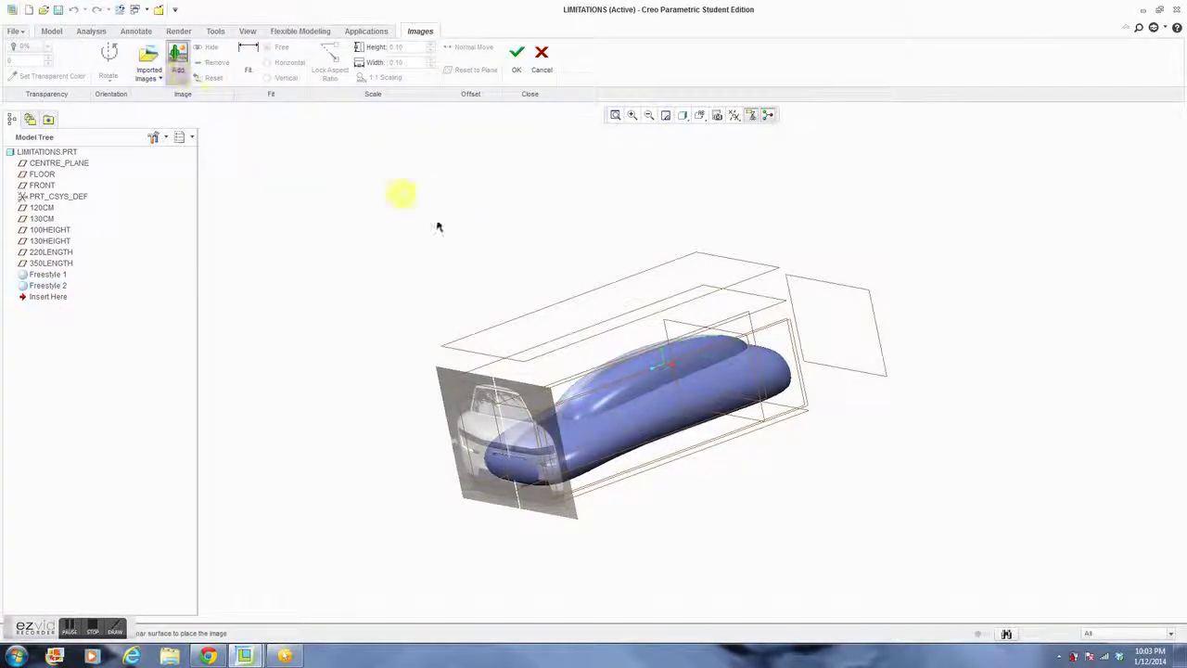
{"action": "left_click", "coordinate": [571, 300]}
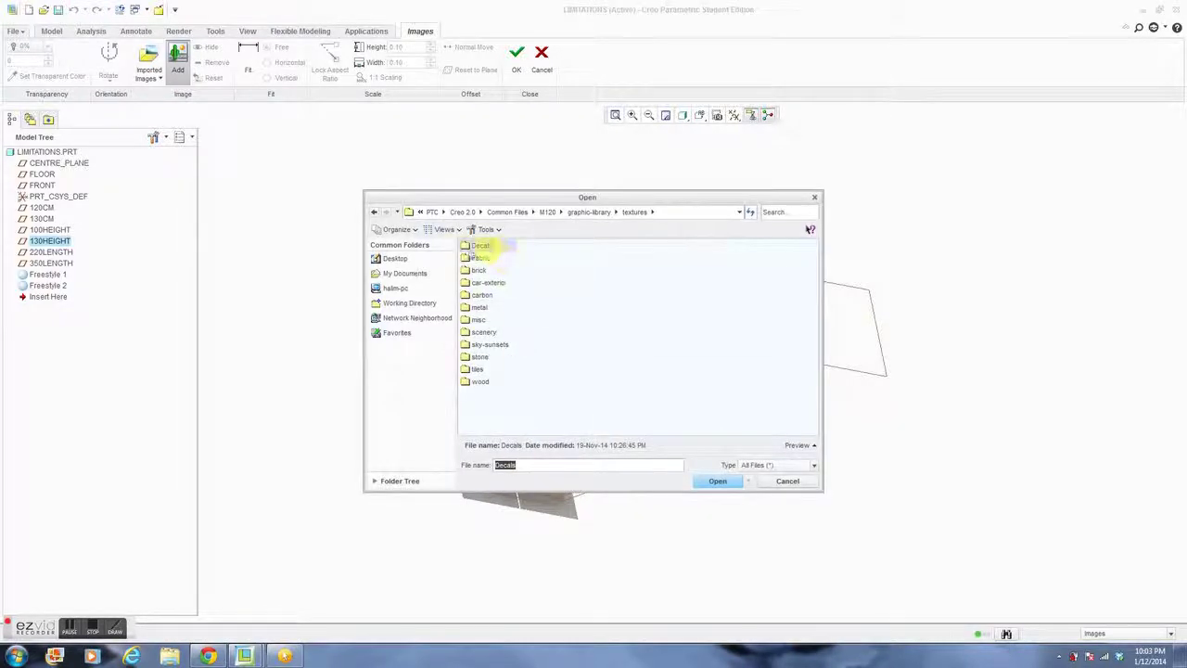
{"action": "left_click", "coordinate": [404, 273]}
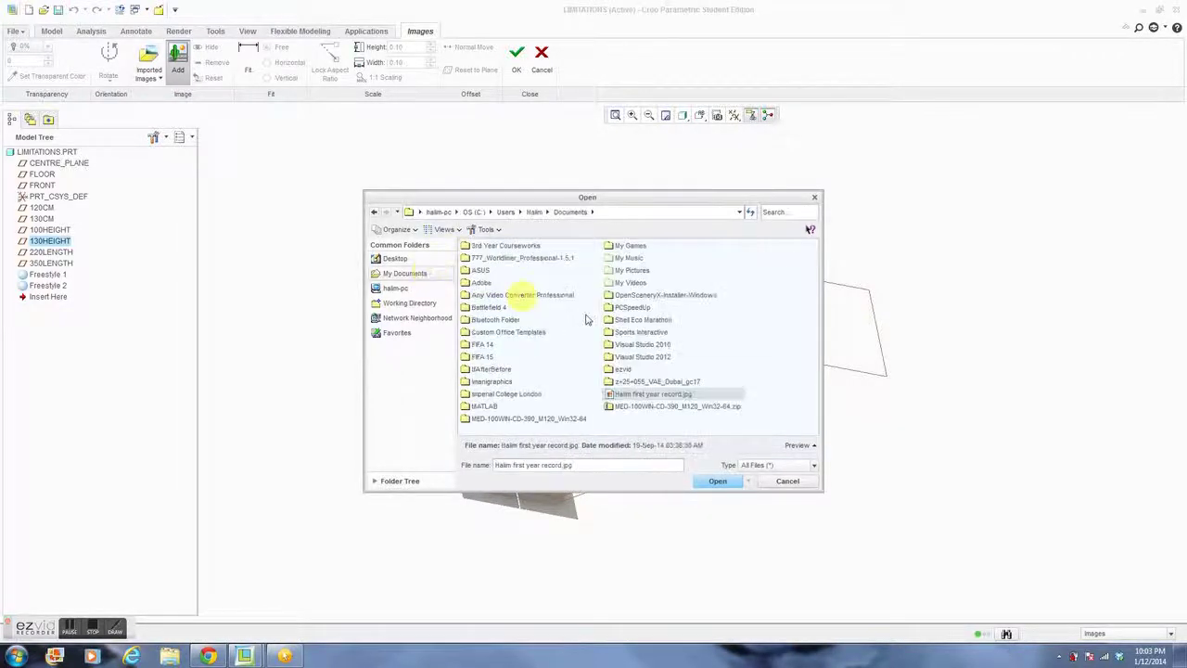
{"action": "double_click", "coordinate": [646, 321]}
{"action": "double_click", "coordinate": [501, 270]}
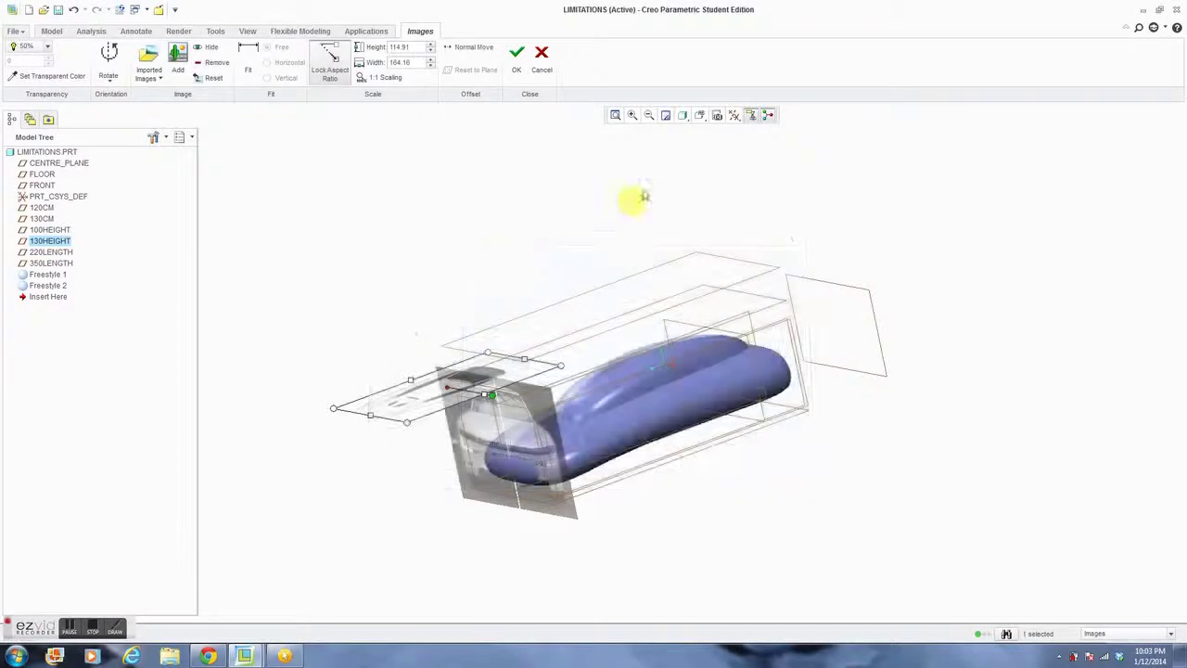
Orient the model to the TOP view and rotate the new reference image 180° in two 90° turns.
{"action": "left_click", "coordinate": [700, 118]}
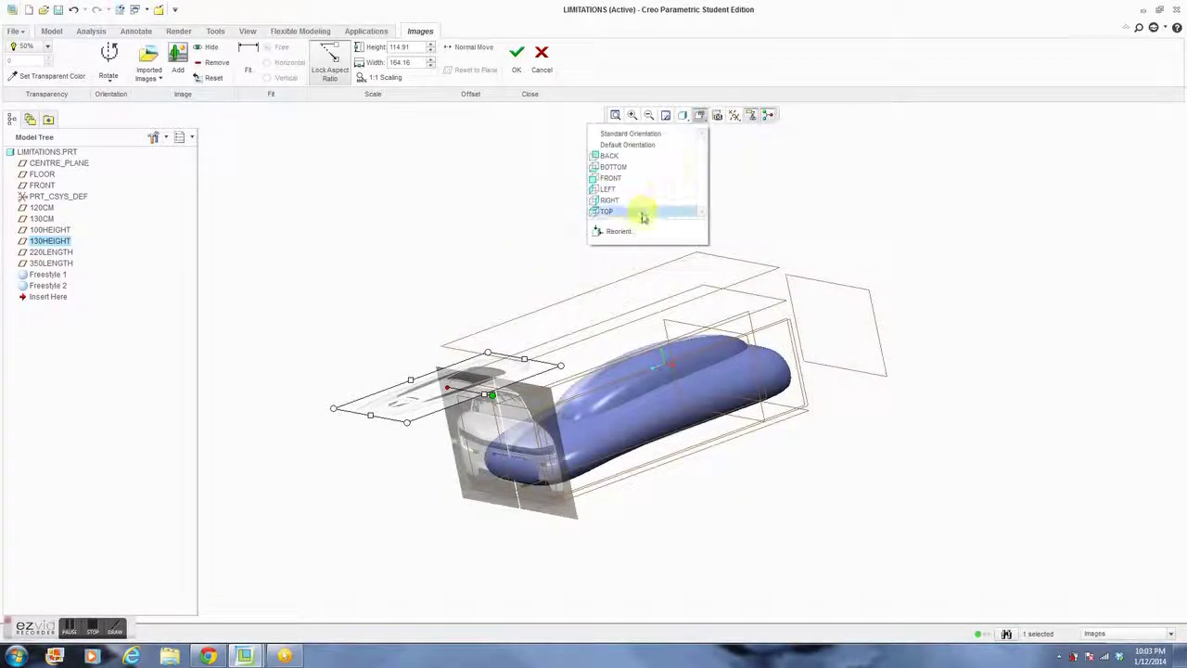
{"action": "left_click", "coordinate": [640, 210]}
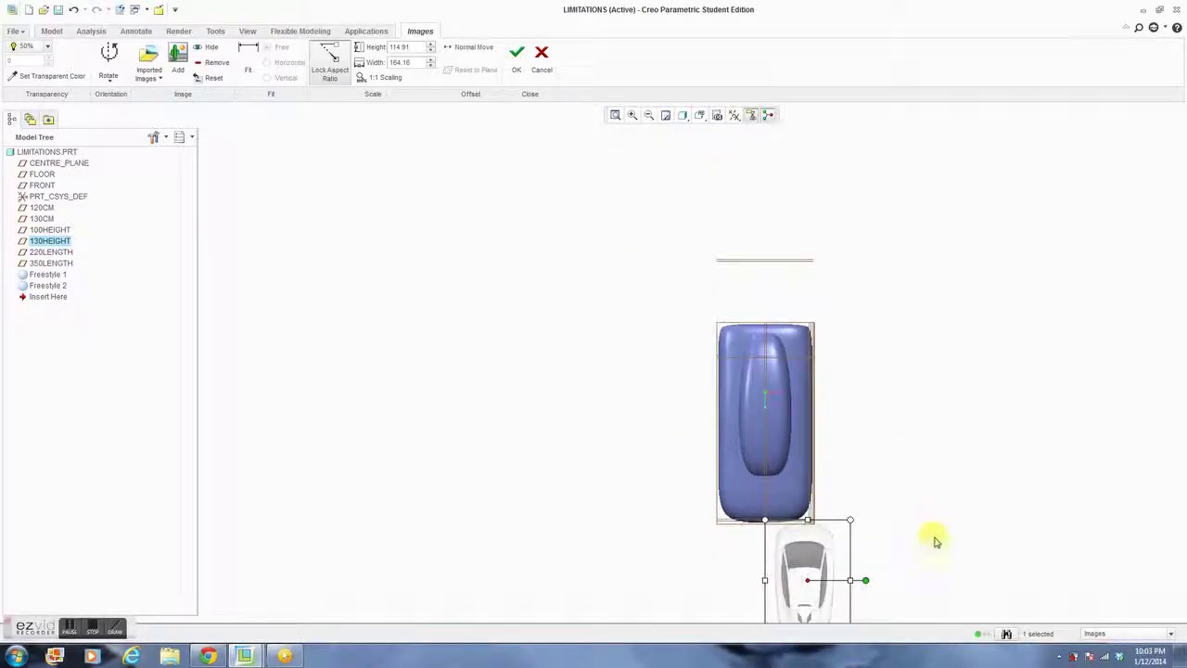
{"action": "key", "text": "shift"}
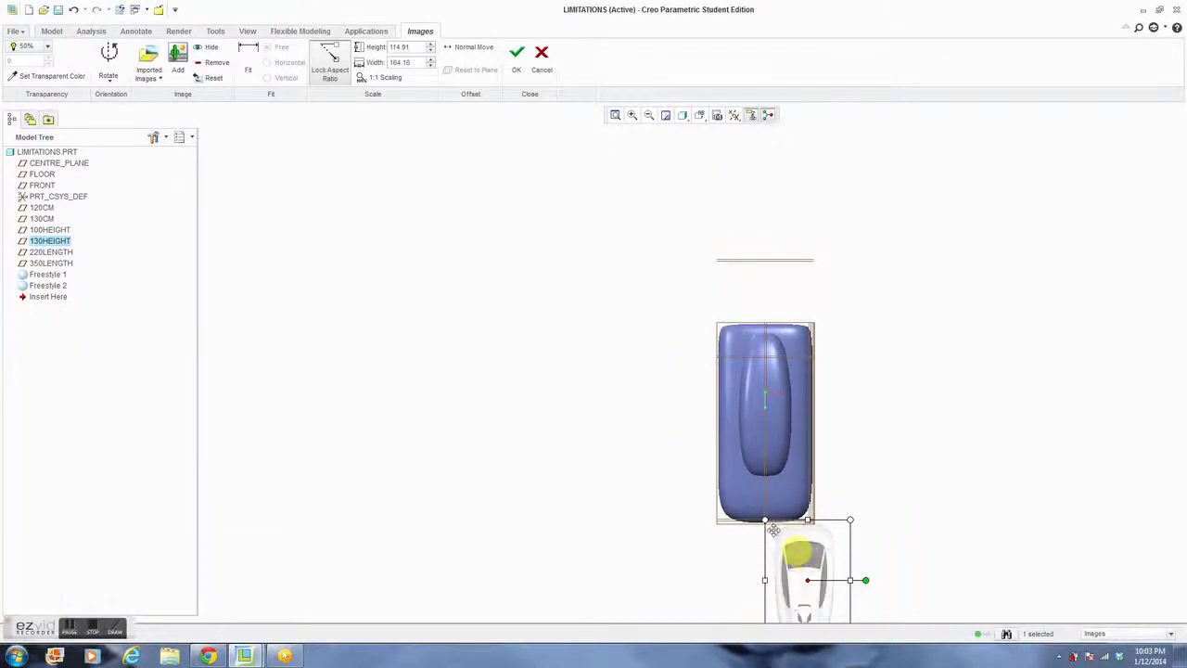
{"action": "left_click", "coordinate": [107, 78]}
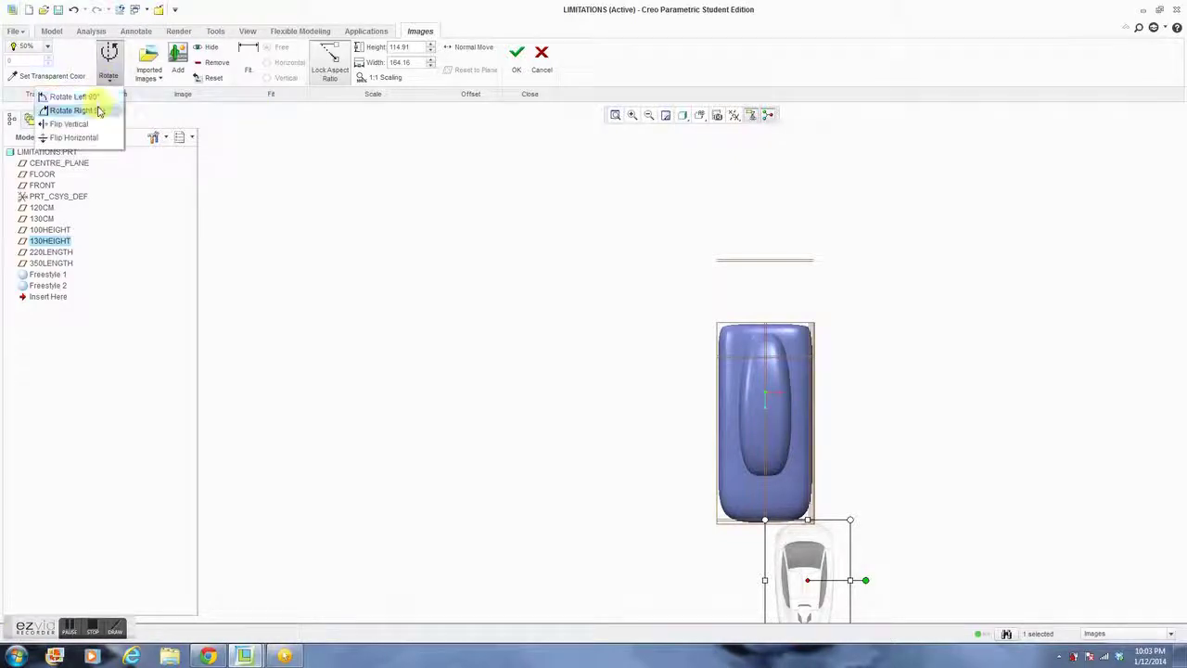
{"action": "left_click", "coordinate": [74, 111]}
{"action": "left_click", "coordinate": [107, 74]}
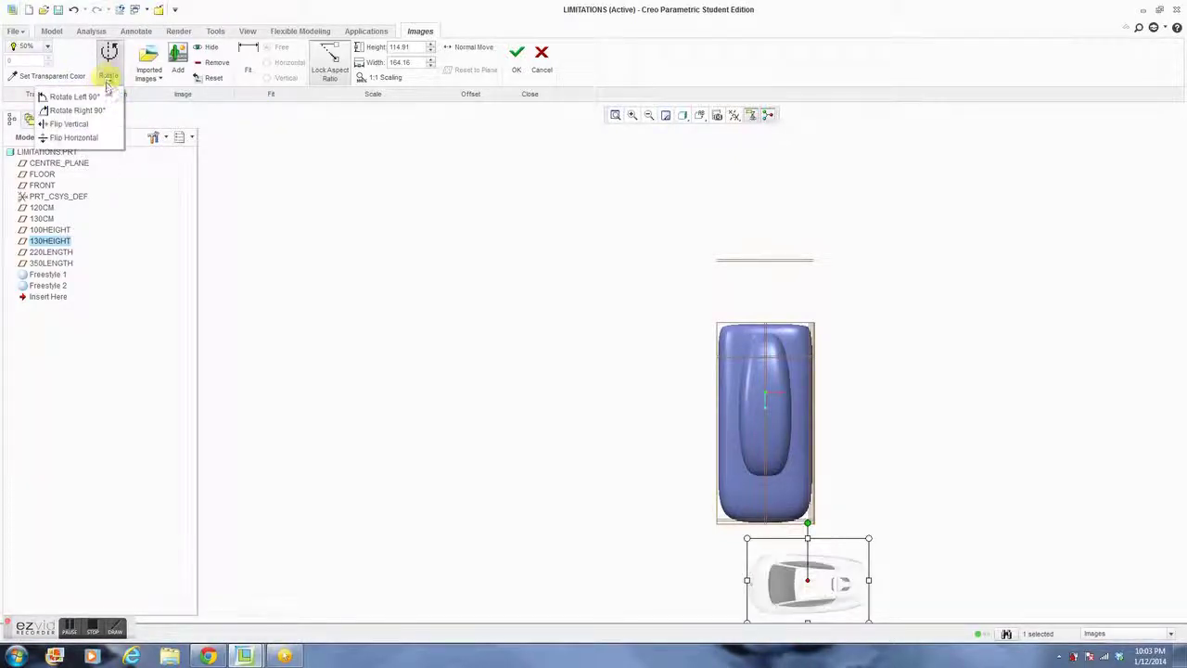
{"action": "left_click", "coordinate": [100, 96]}
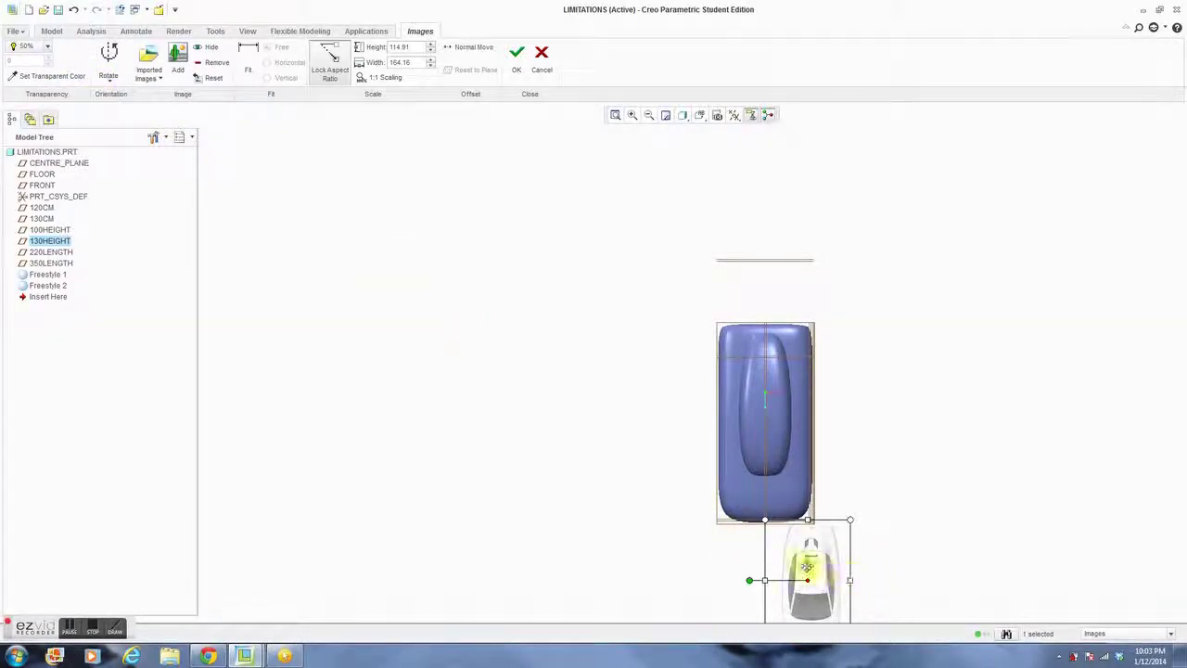
Enlarge the top-view image to roughly the body's length, place it beside the car model, and finish the image setup.
{"action": "left_click_drag", "start_coordinate": [815, 547], "coordinate": [689, 324]}
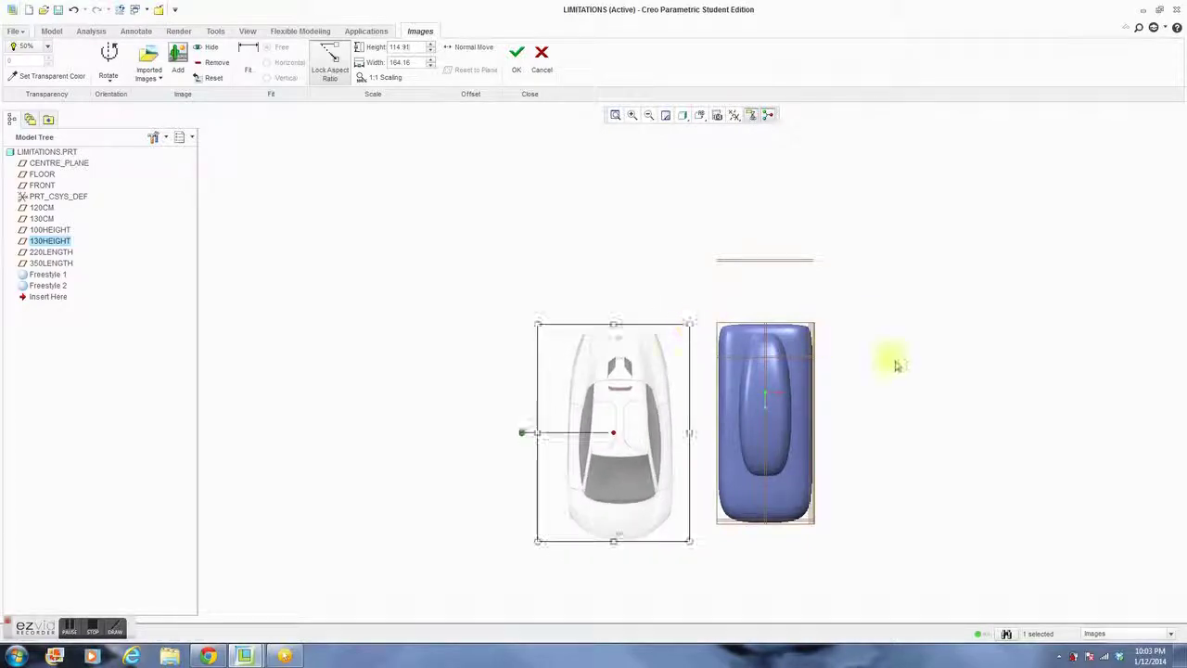
{"action": "left_click", "coordinate": [516, 71]}
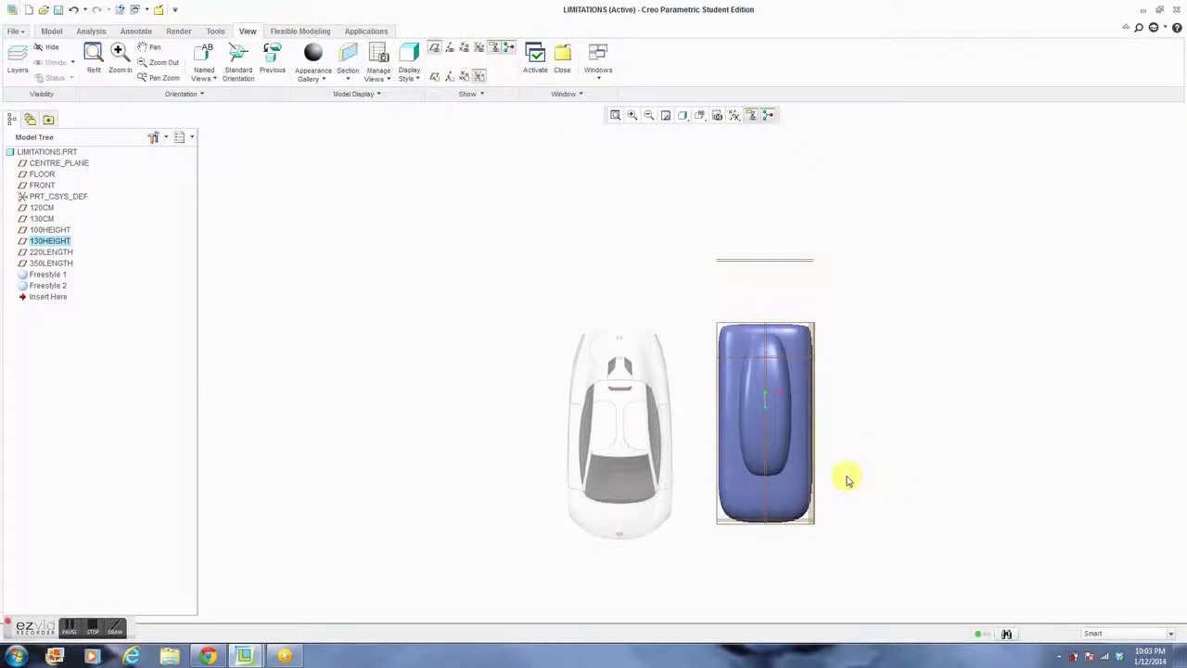
{"action": "scroll", "coordinate": [846, 479], "scroll_direction": "up", "scroll_amount": 2}
{"action": "scroll", "coordinate": [846, 479], "scroll_direction": "up", "scroll_amount": 2}
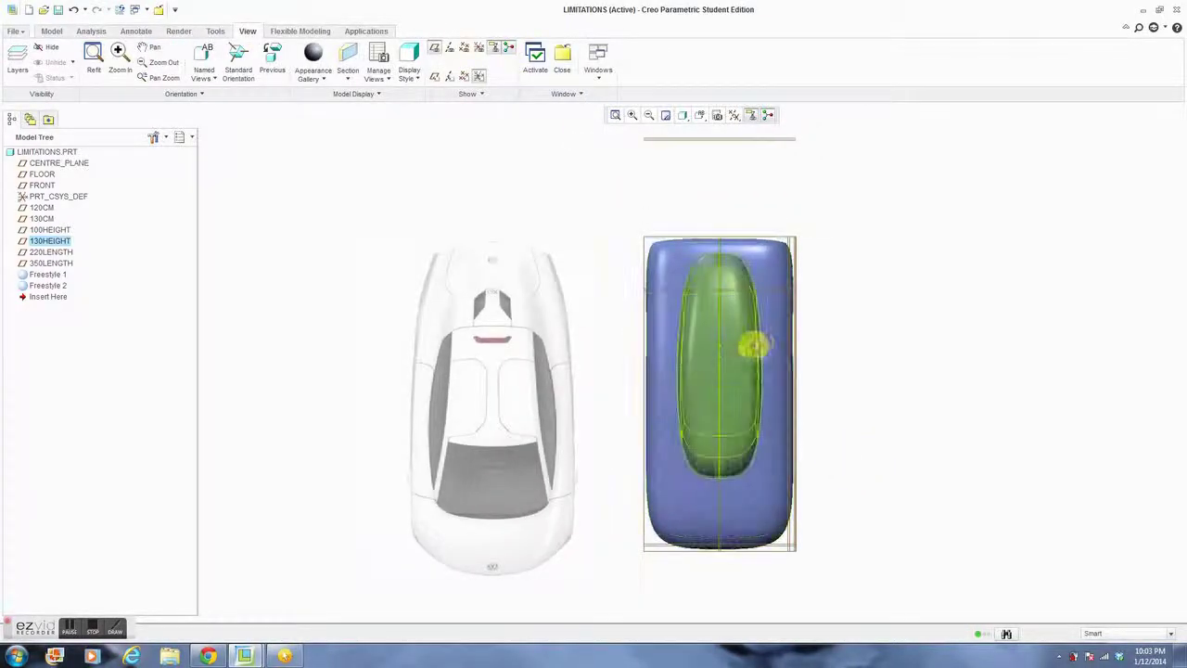
{"action": "scroll", "coordinate": [313, 249], "scroll_direction": "down", "scroll_amount": 1}
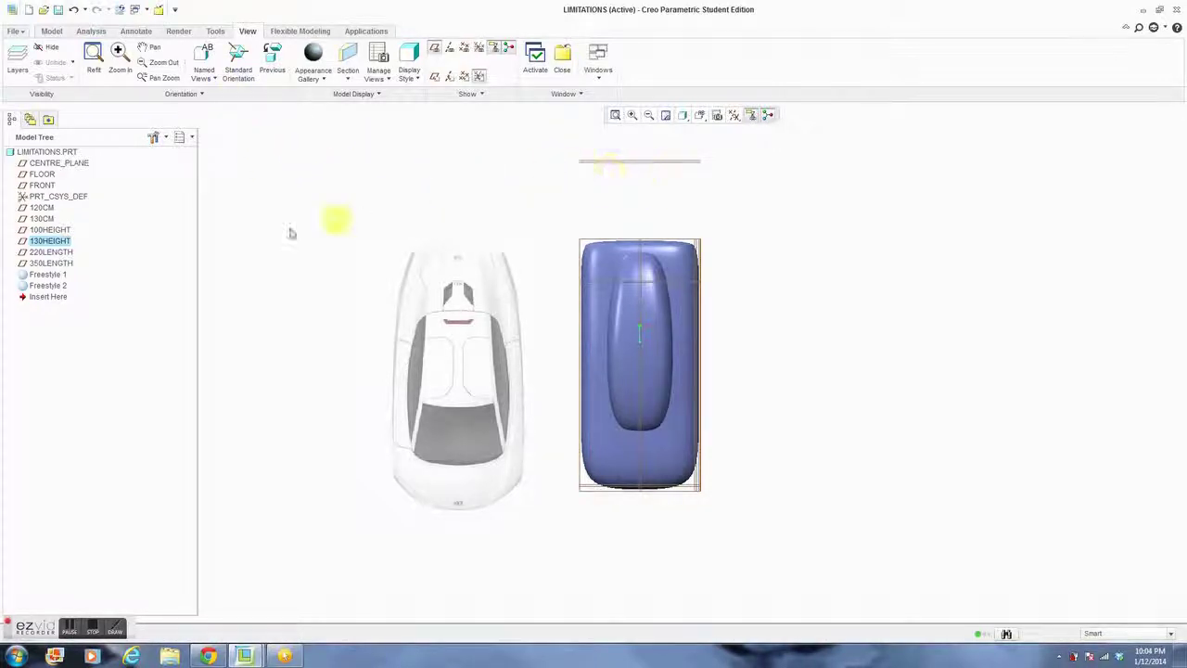
Edit the body's Freestyle 1 feature, move its rear side mesh edges inward to taper the tail like the top-view image, and finish the feature.
{"action": "left_click", "coordinate": [61, 276]}
{"action": "right_click", "coordinate": [59, 275]}
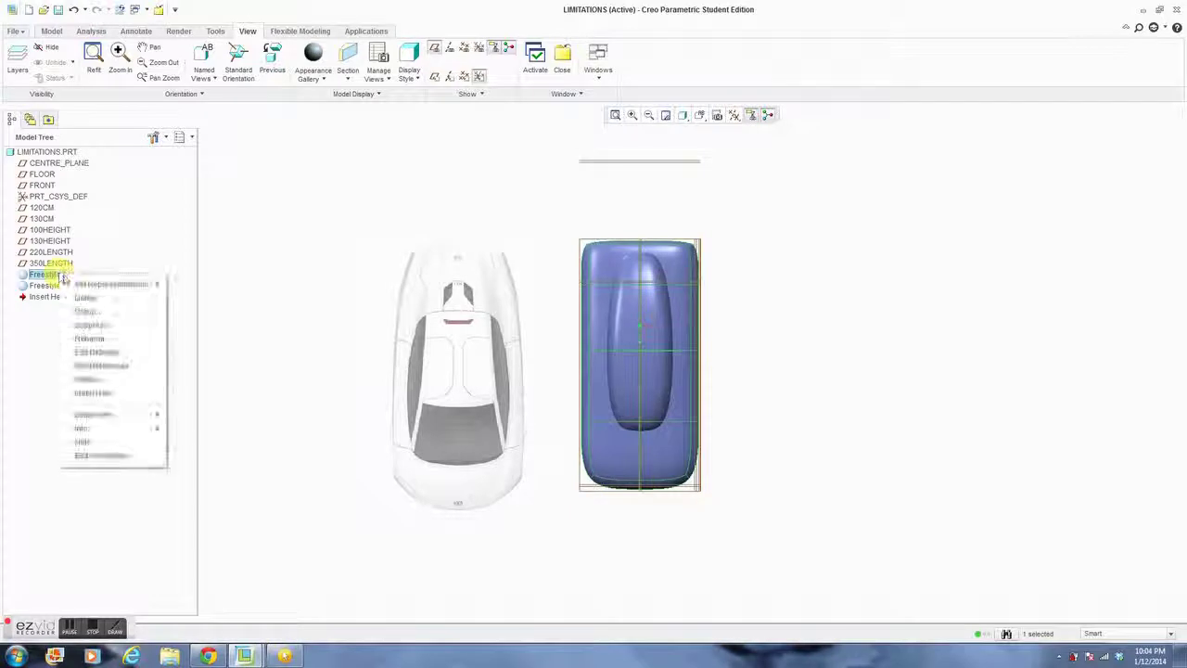
{"action": "left_click", "coordinate": [148, 356]}
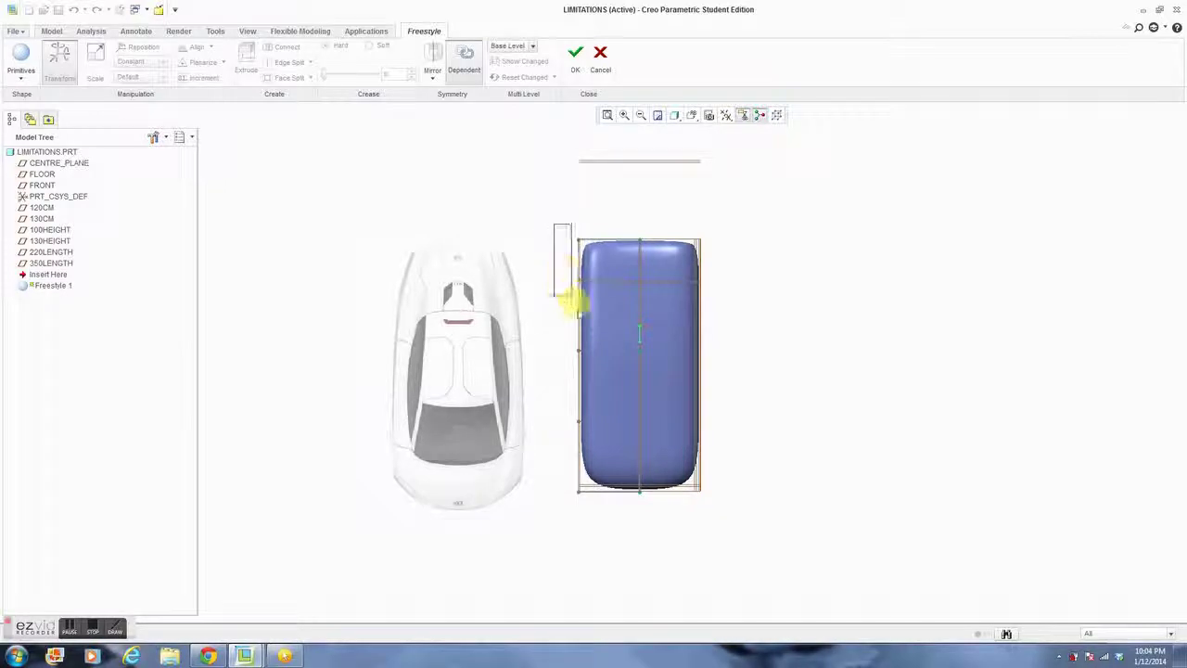
{"action": "left_click", "coordinate": [589, 289]}
{"action": "scroll", "coordinate": [593, 288], "scroll_direction": "up", "scroll_amount": 3}
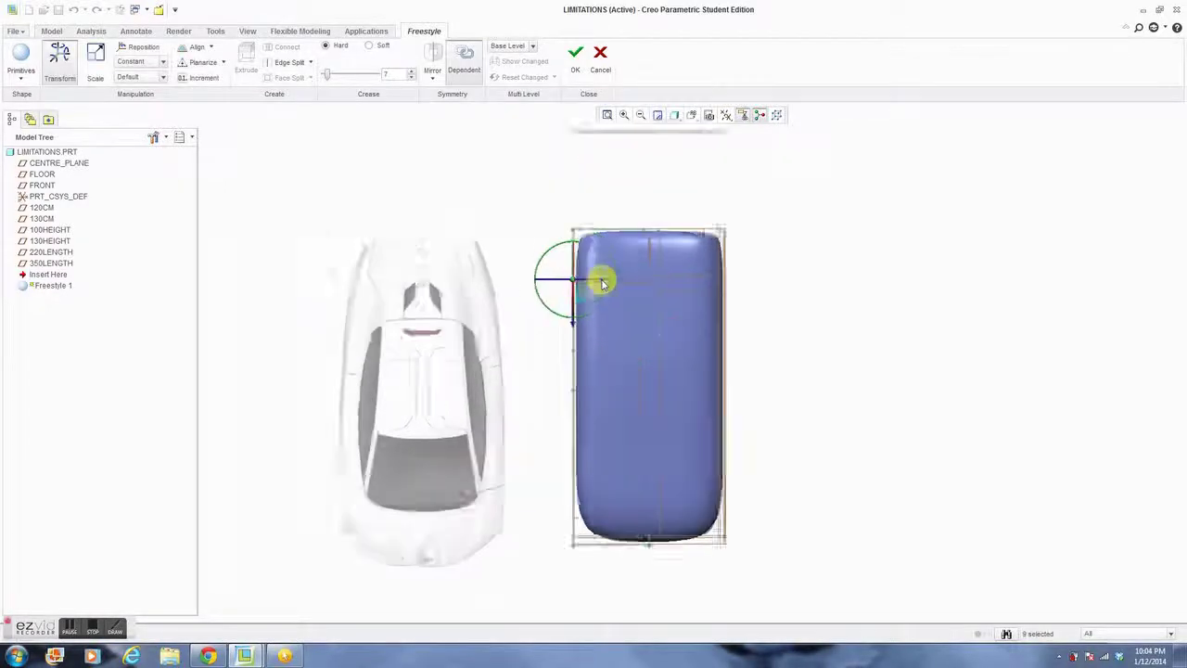
{"action": "left_click_drag", "start_coordinate": [612, 282], "coordinate": [630, 283]}
{"action": "left_click", "coordinate": [925, 341]}
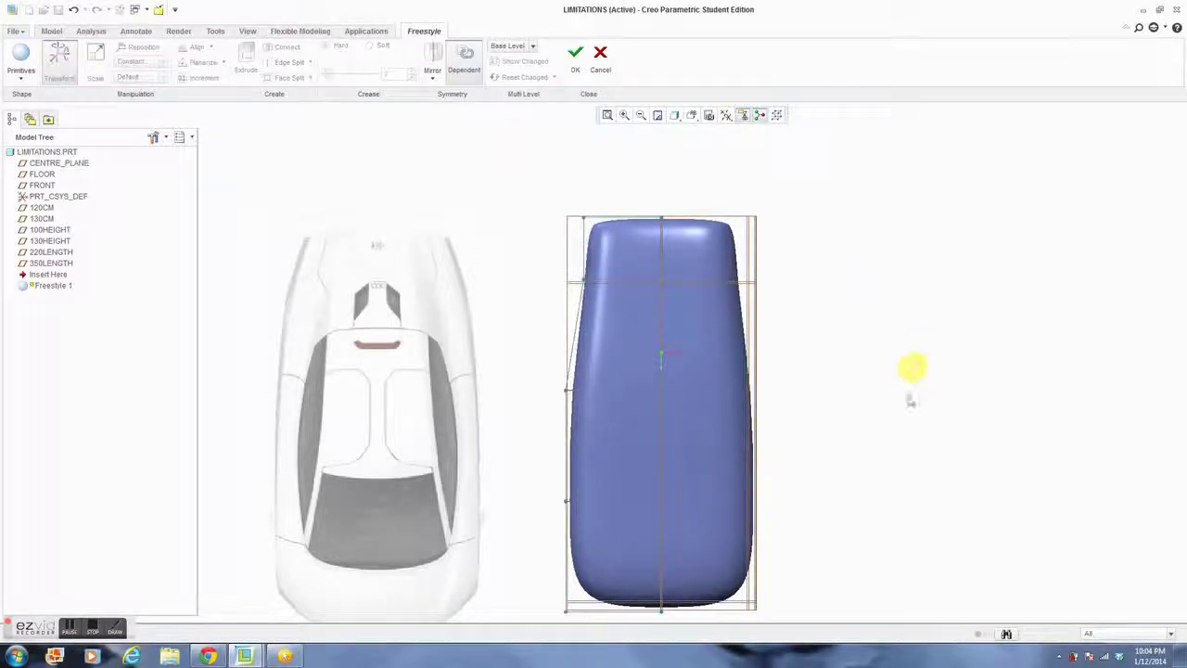
{"action": "left_click", "coordinate": [575, 56]}
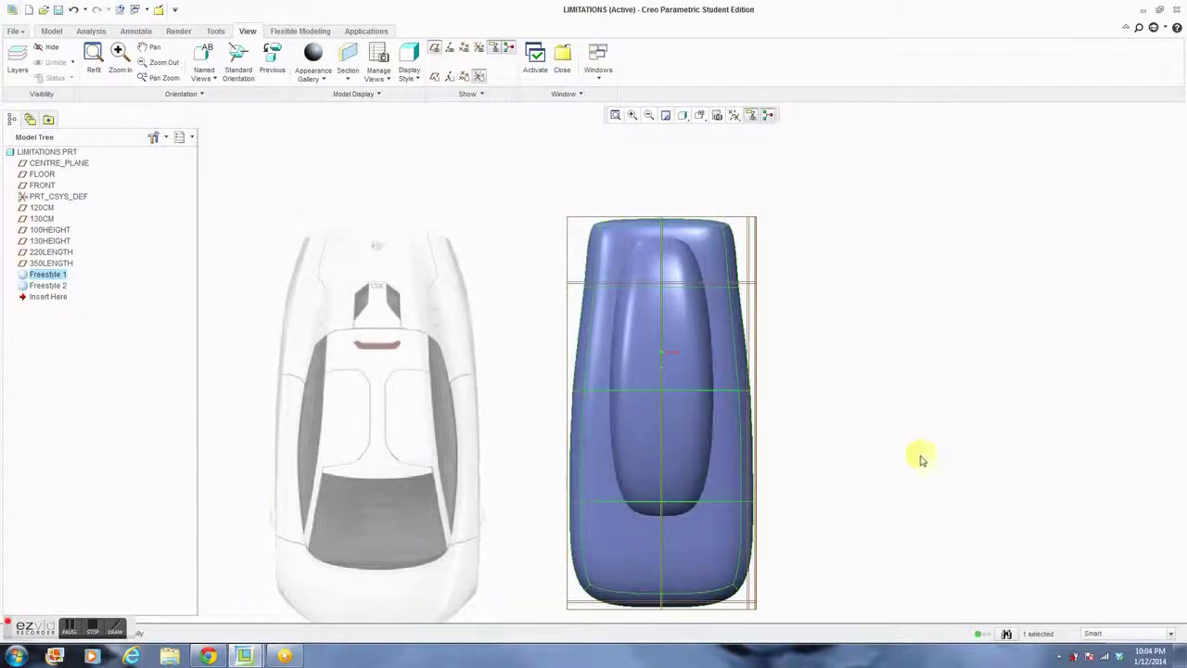
Turn off the display of all datum planes in the model.
{"action": "scroll", "coordinate": [920, 459], "scroll_direction": "up", "scroll_amount": 1}
{"action": "middle_click_drag", "start_coordinate": [942, 538], "coordinate": [879, 581]}
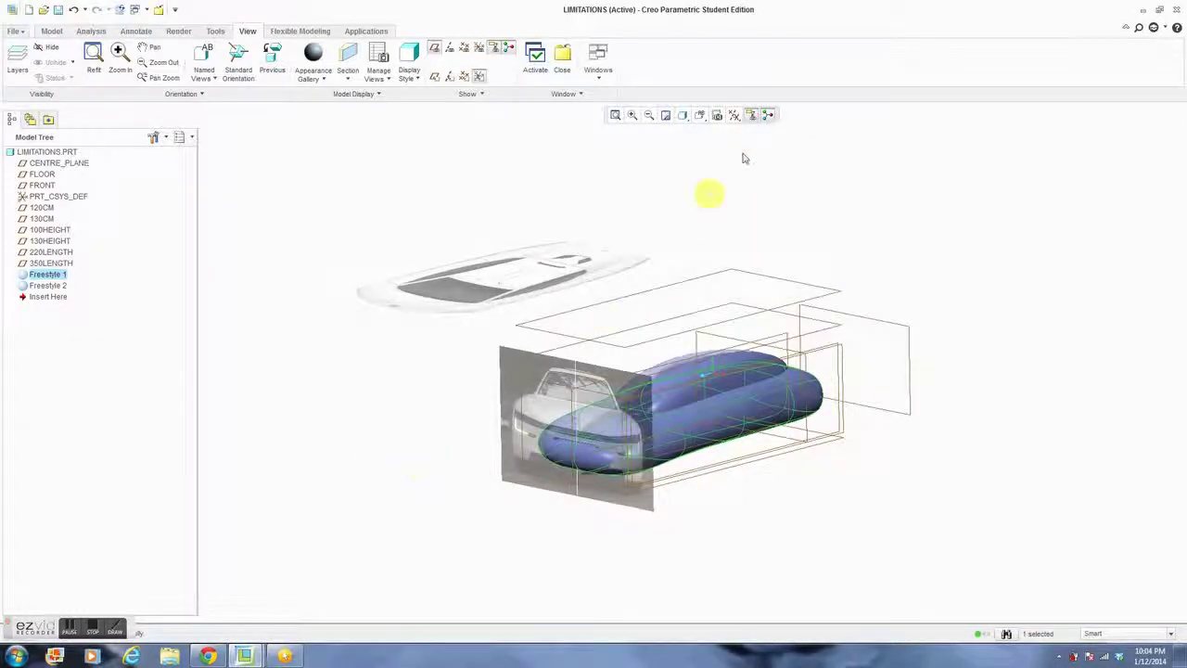
{"action": "left_click", "coordinate": [733, 115]}
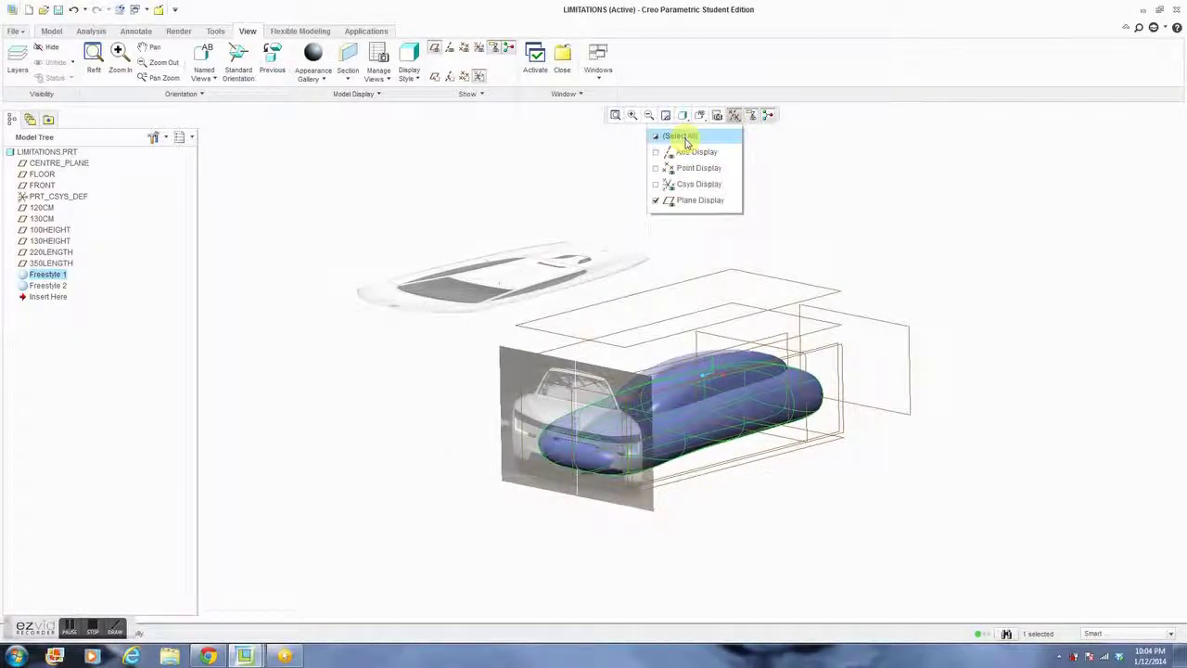
{"action": "left_click", "coordinate": [655, 200]}
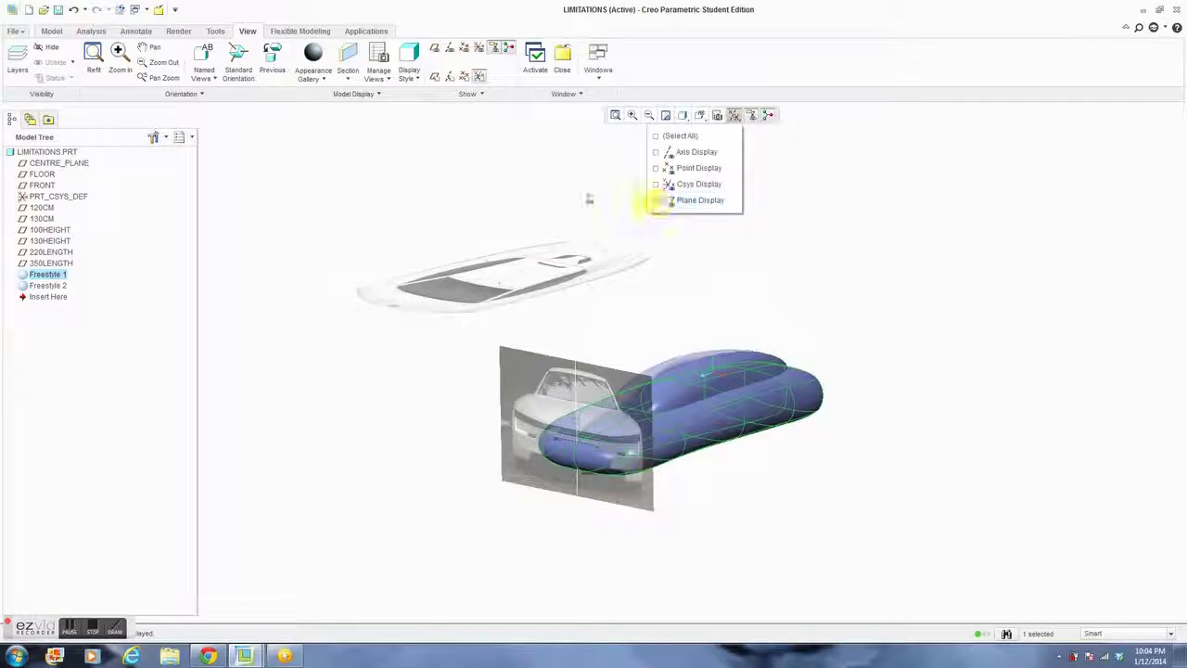
{"action": "left_click", "coordinate": [470, 182]}
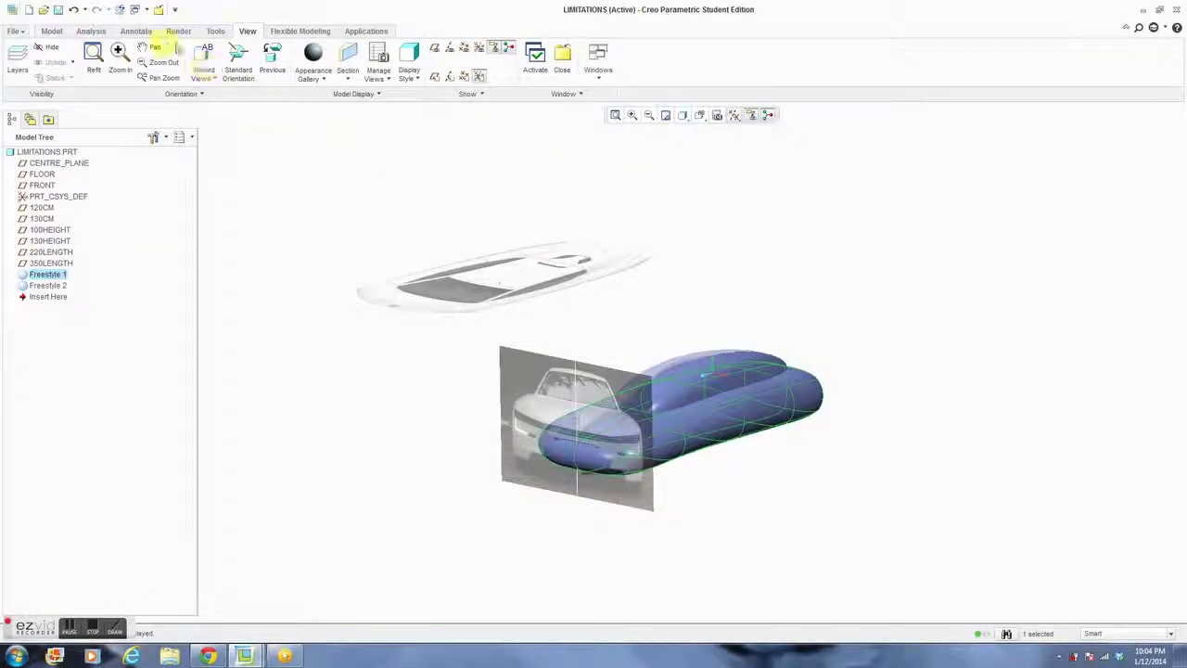
Hide the top-view, front-view and side-view reference images so only the car body and cabin are displayed.
{"action": "left_click", "coordinate": [373, 94]}
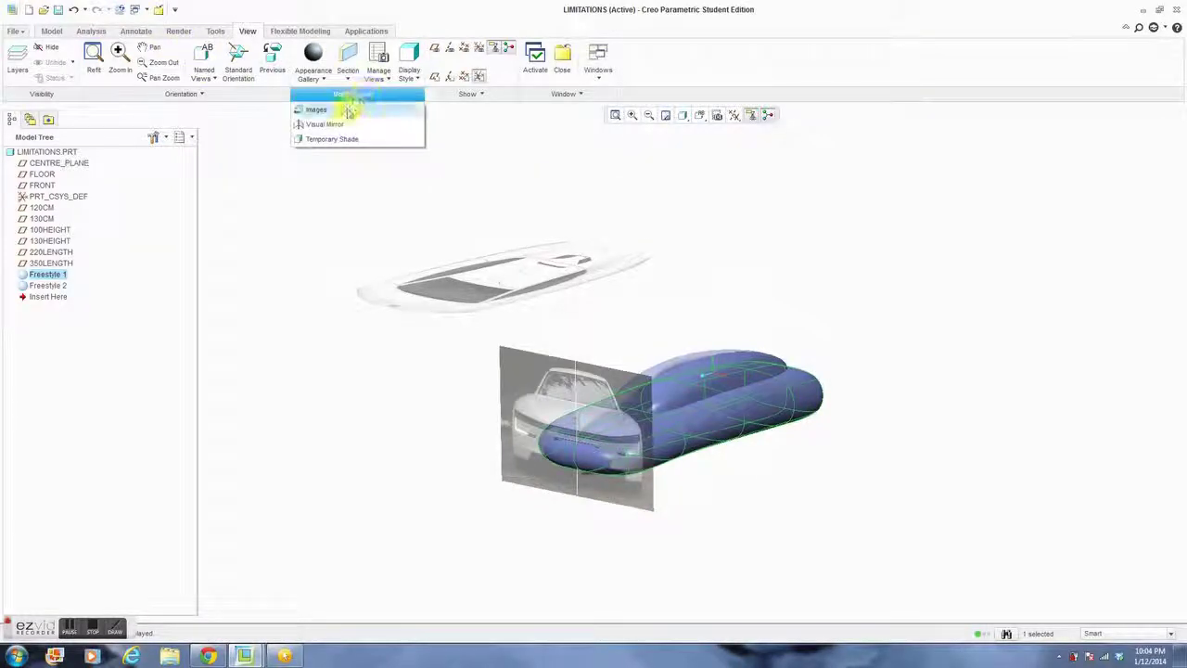
{"action": "left_click", "coordinate": [347, 110]}
{"action": "left_click", "coordinate": [508, 246]}
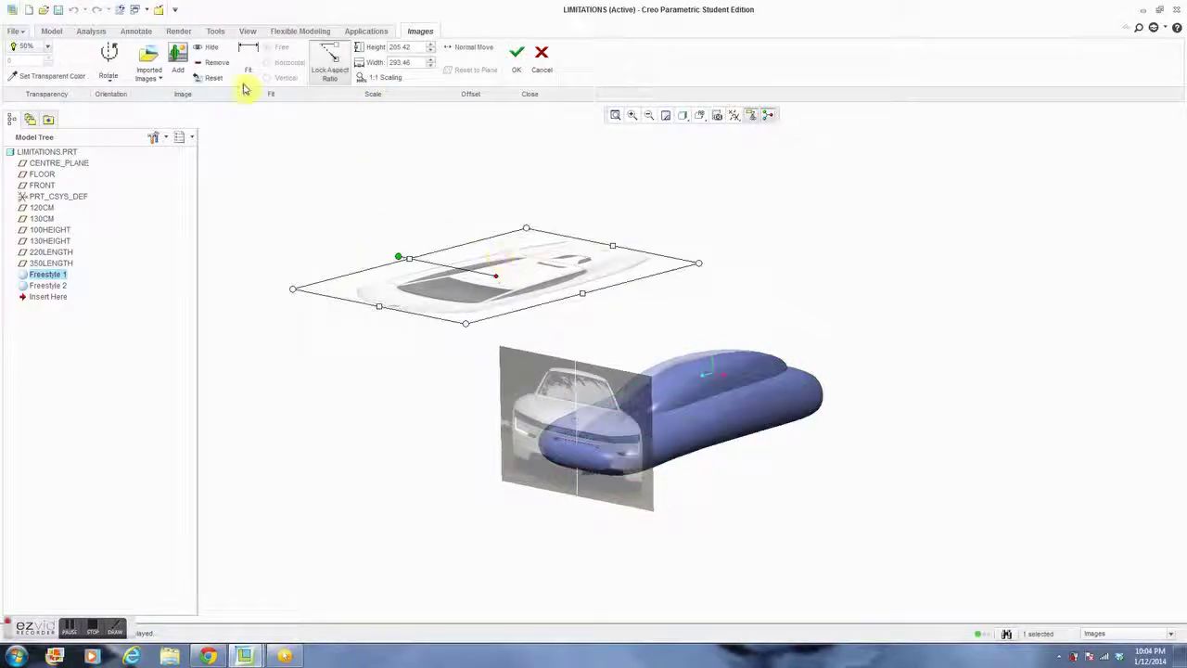
{"action": "left_click", "coordinate": [213, 60]}
{"action": "left_click", "coordinate": [525, 366]}
{"action": "left_click", "coordinate": [209, 49]}
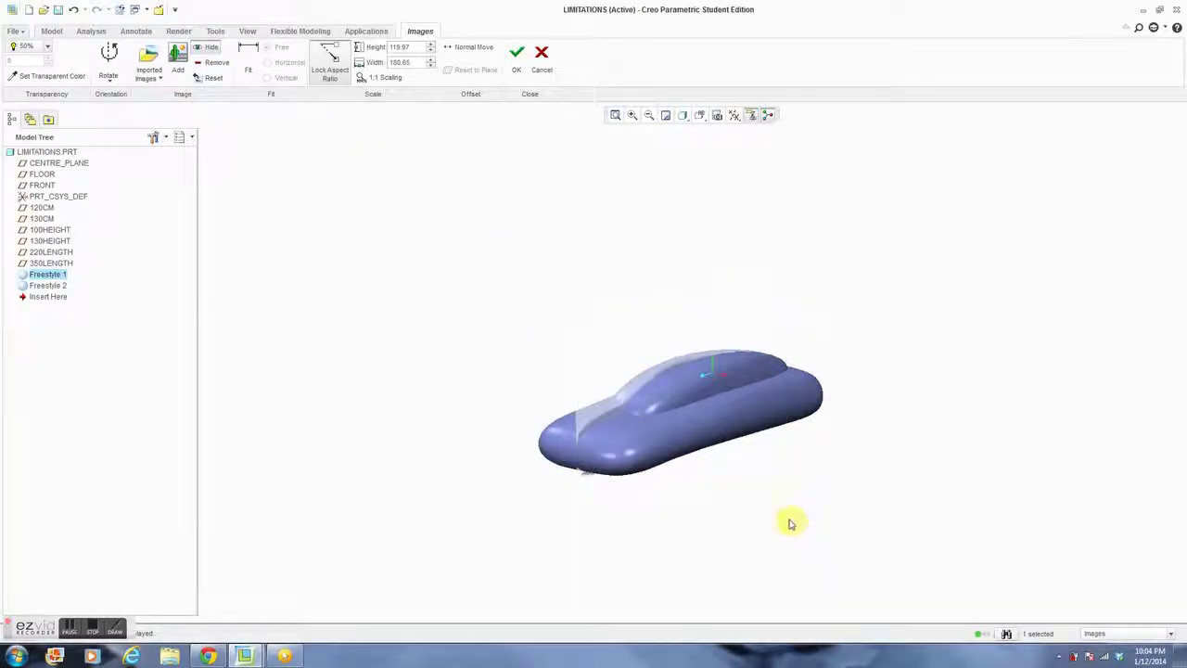
{"action": "left_click", "coordinate": [620, 390]}
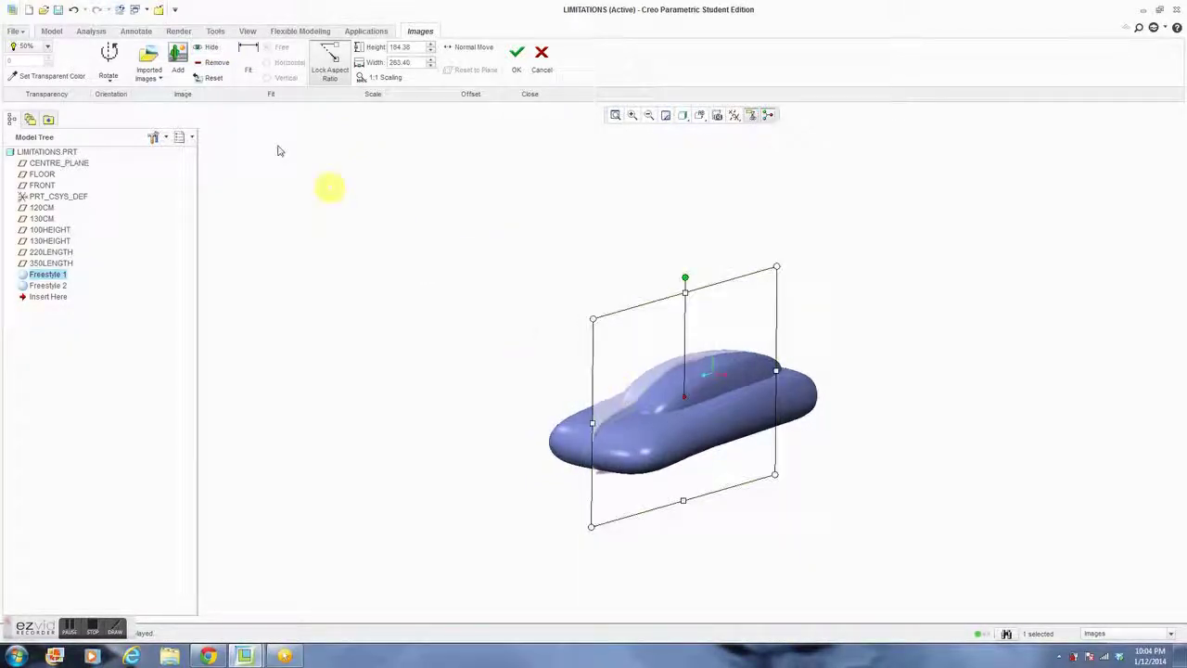
{"action": "left_click", "coordinate": [208, 61]}
{"action": "left_click", "coordinate": [639, 455]}
{"action": "middle_click_drag", "start_coordinate": [684, 515], "coordinate": [742, 519]}
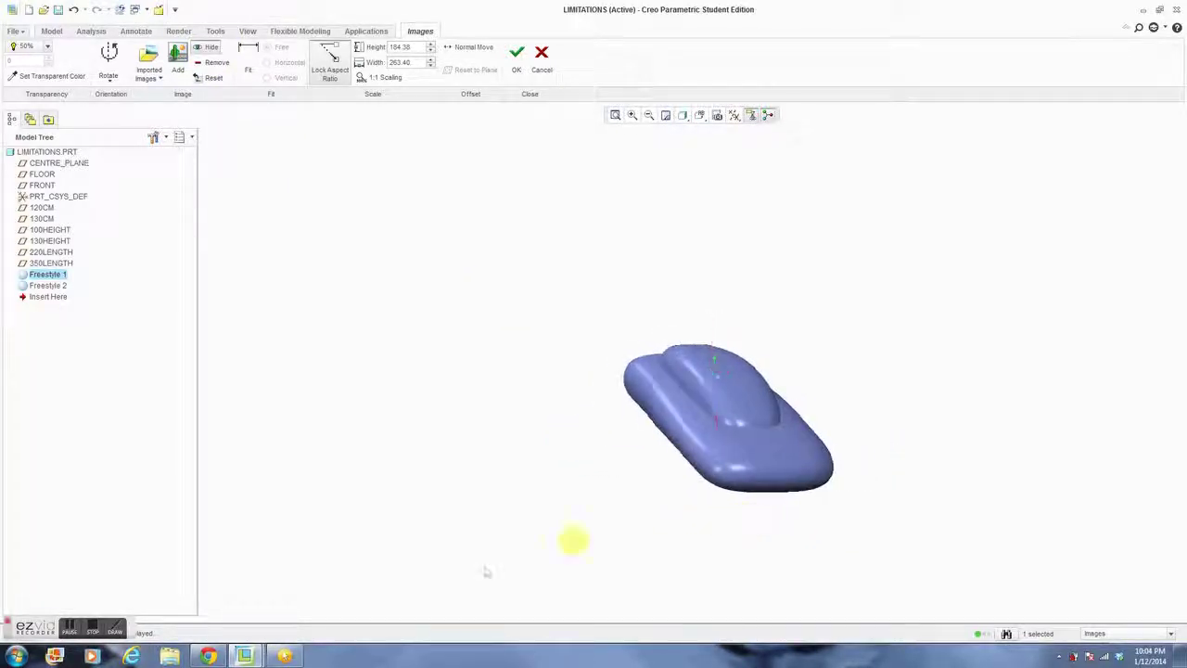
{"action": "left_click", "coordinate": [292, 662]}
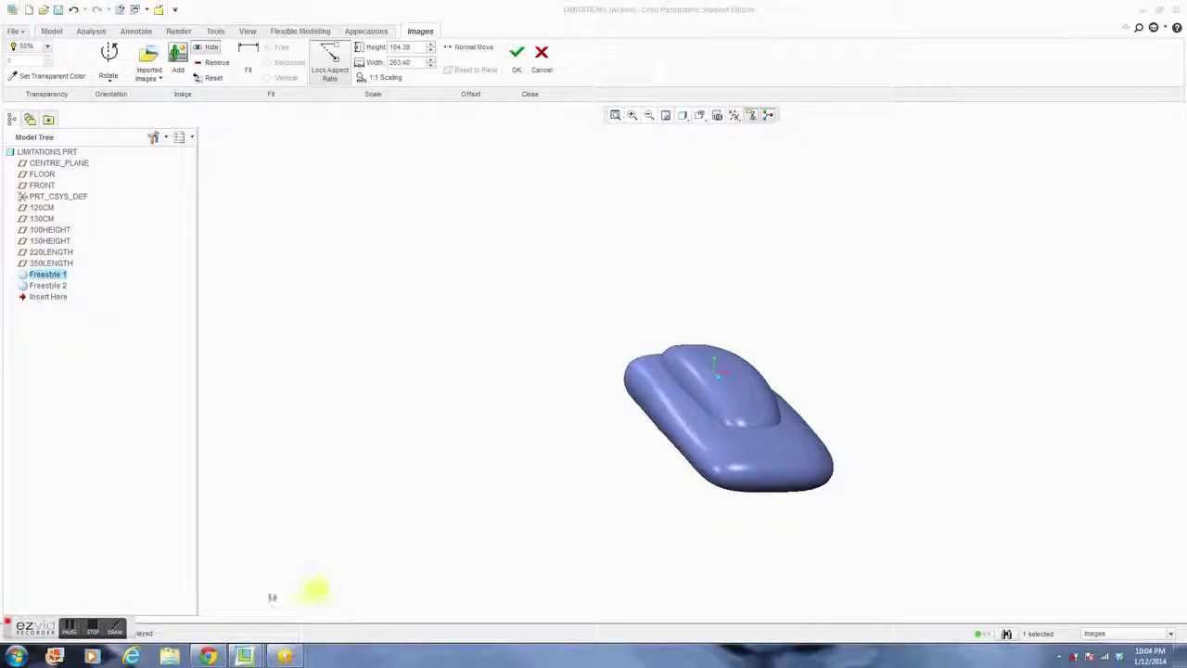